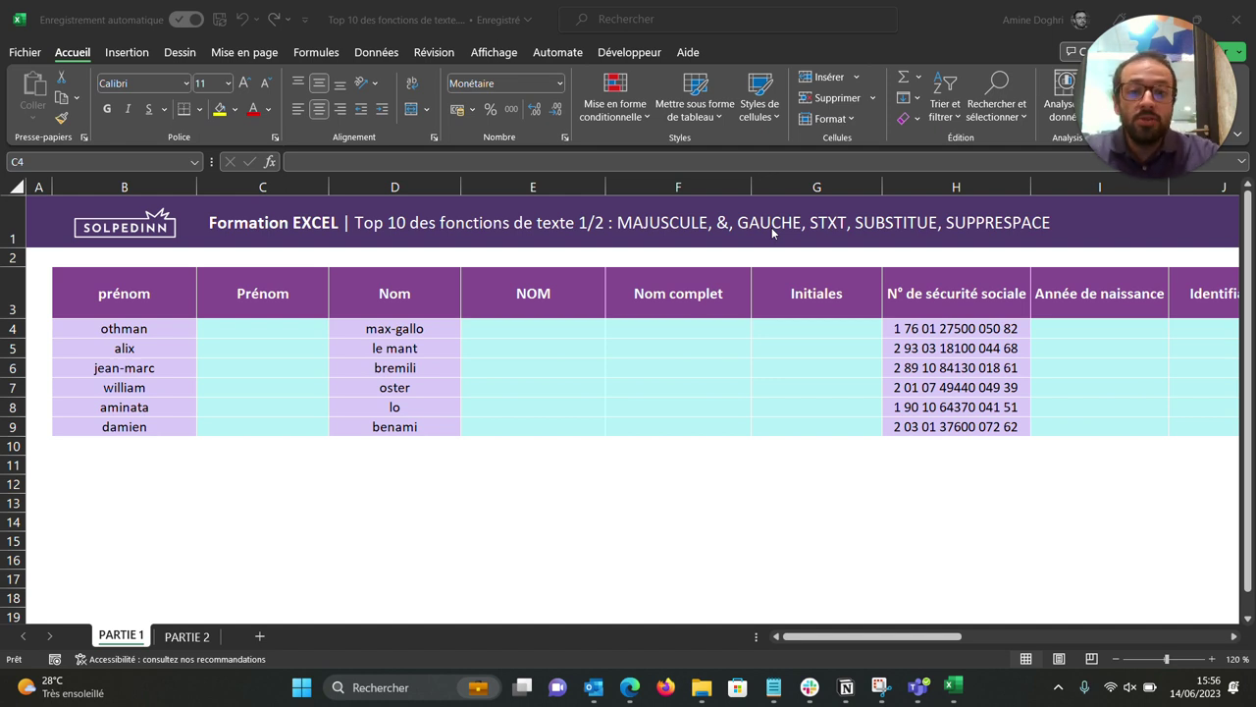
Switch to the PARTIE 2 sheet with the order table and empty 1er/2ème "-", Type, Client, date columns.
left_click(196, 639)
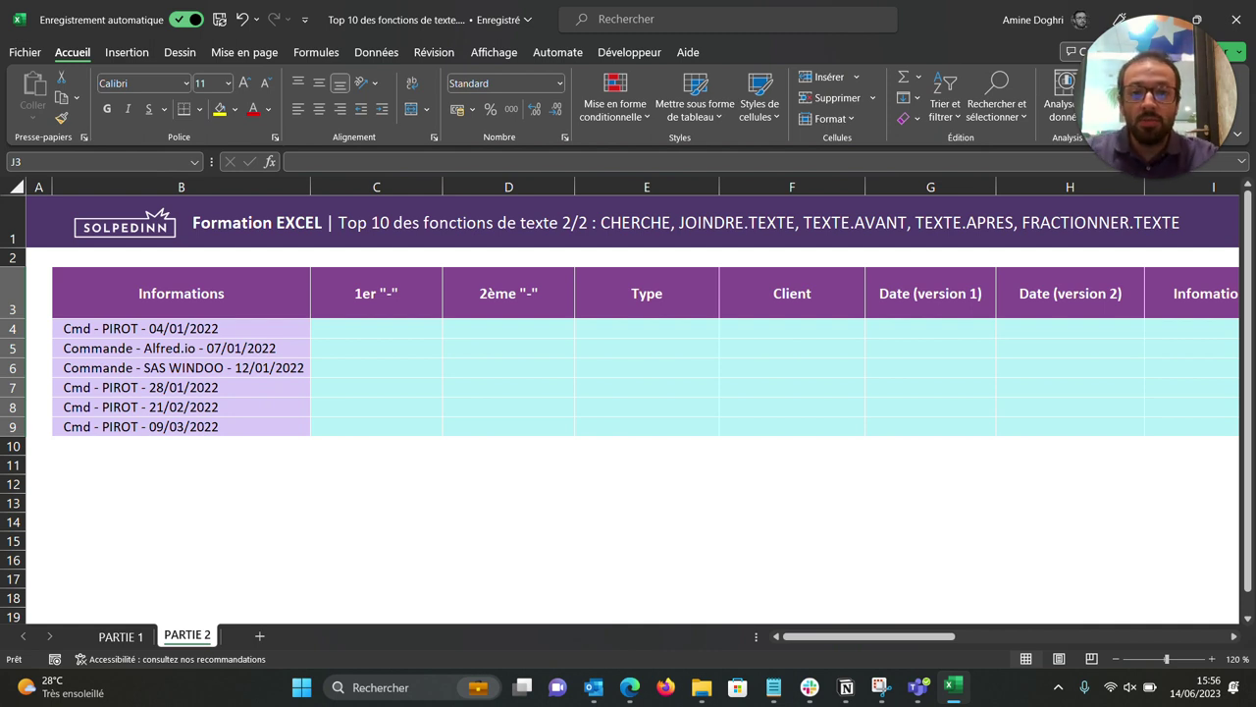
Go back to the PARTIE 1 sheet of first names, last names and social security numbers.
left_click(131, 636)
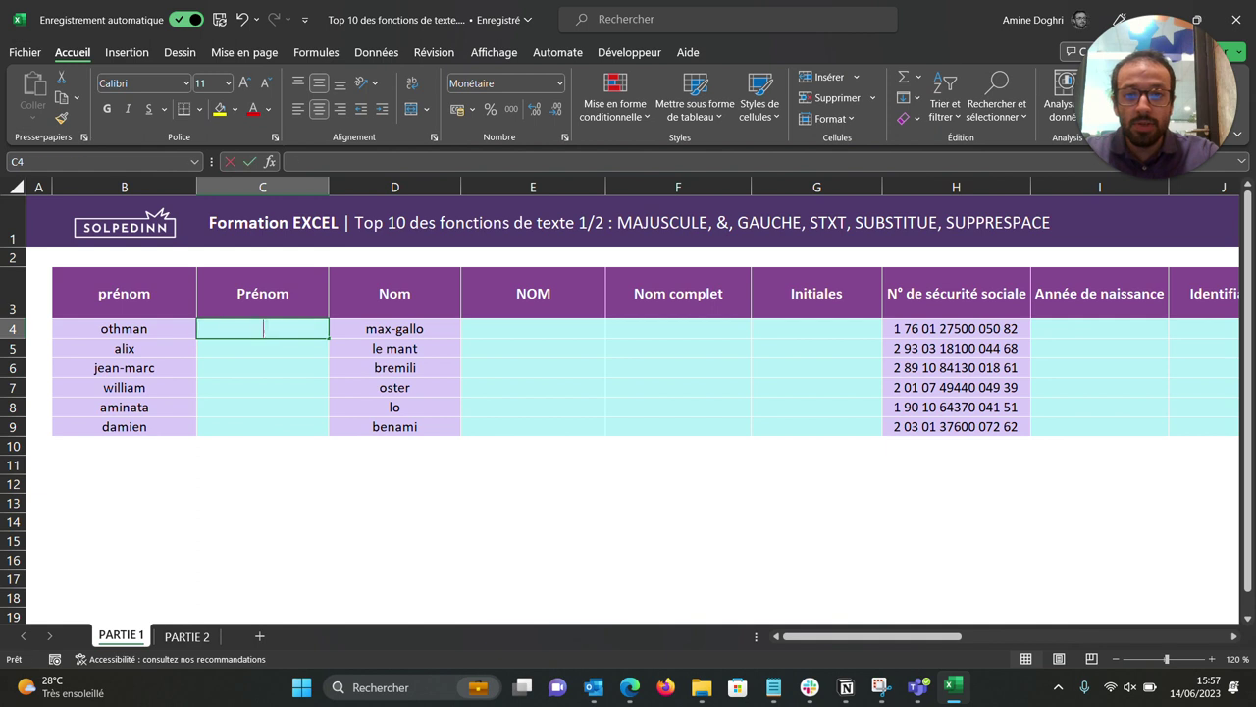
Enter =NOMPROPRE(B4) in C4 and fill it down to C9 to capitalise the first names.
type("=NOMPROPRE(")
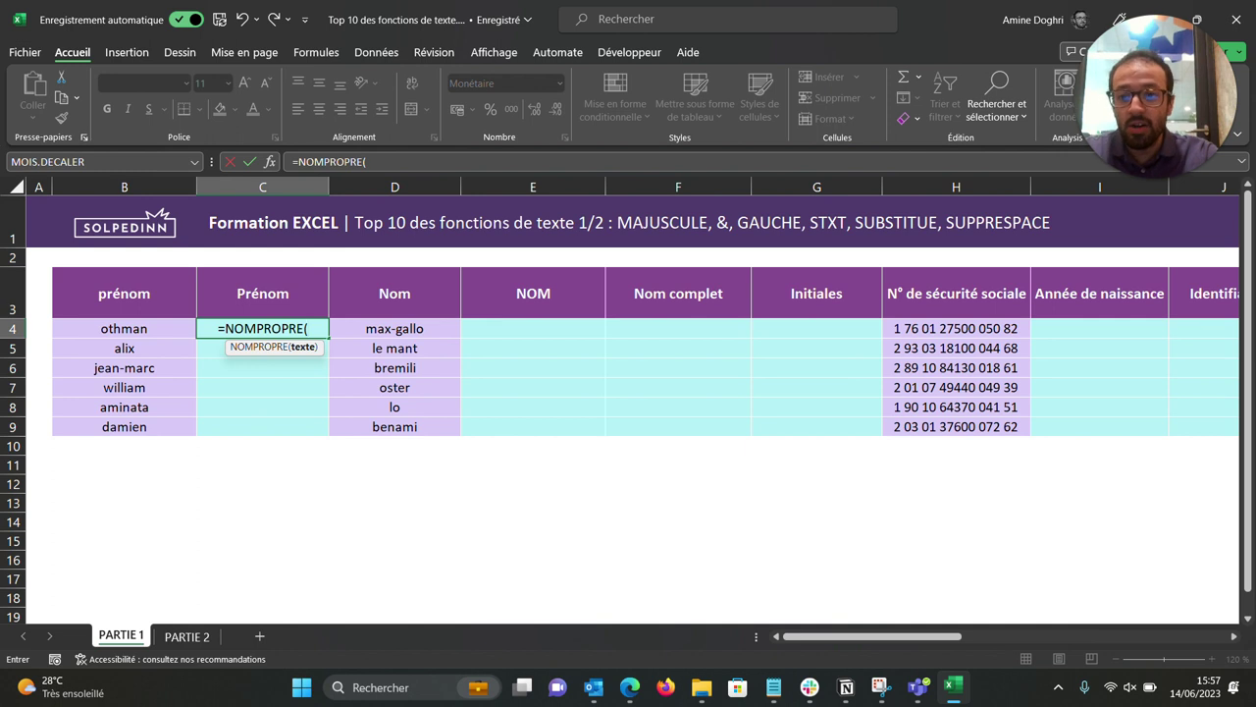
key("Left")
type(")")
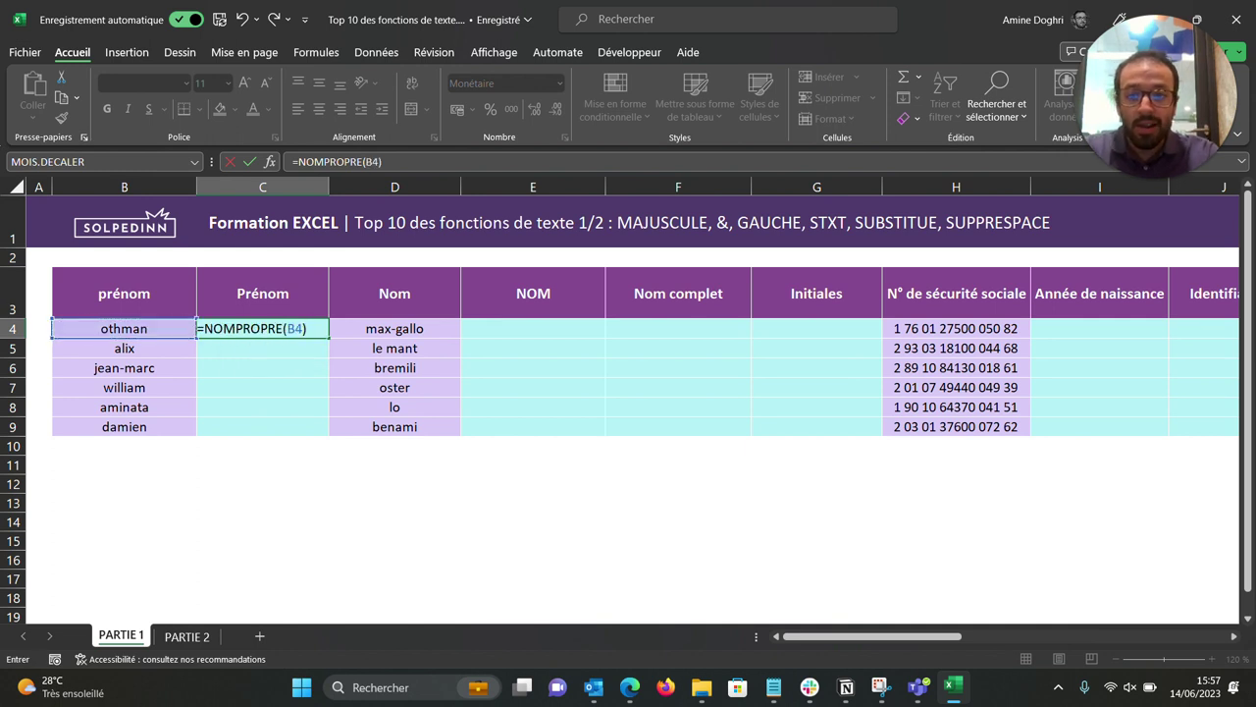
key("Return")
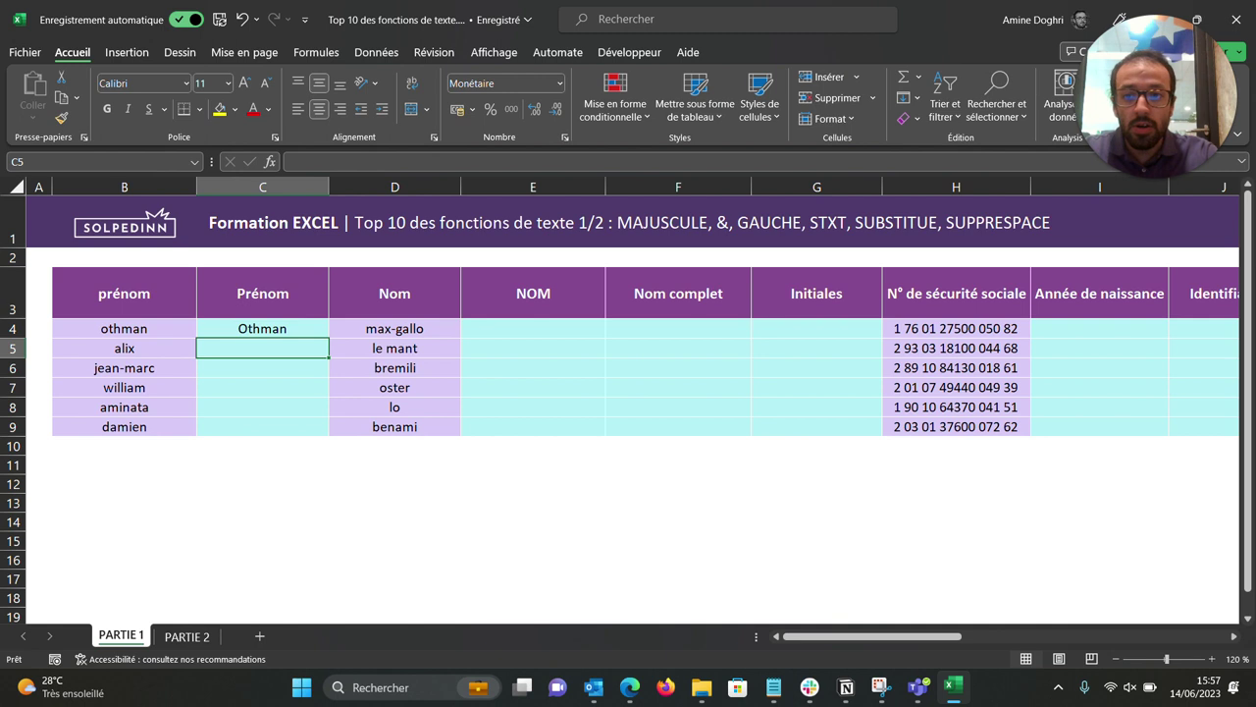
left_click(262, 328)
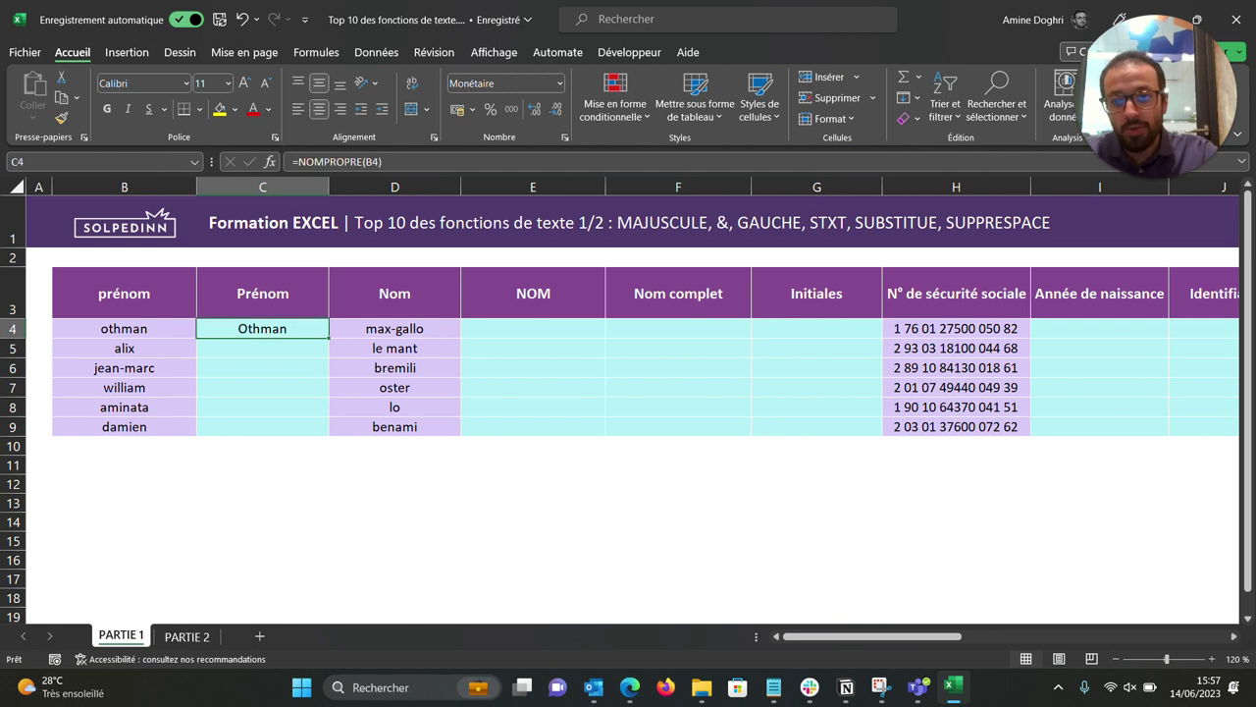
double_click(329, 337)
left_click(533, 328)
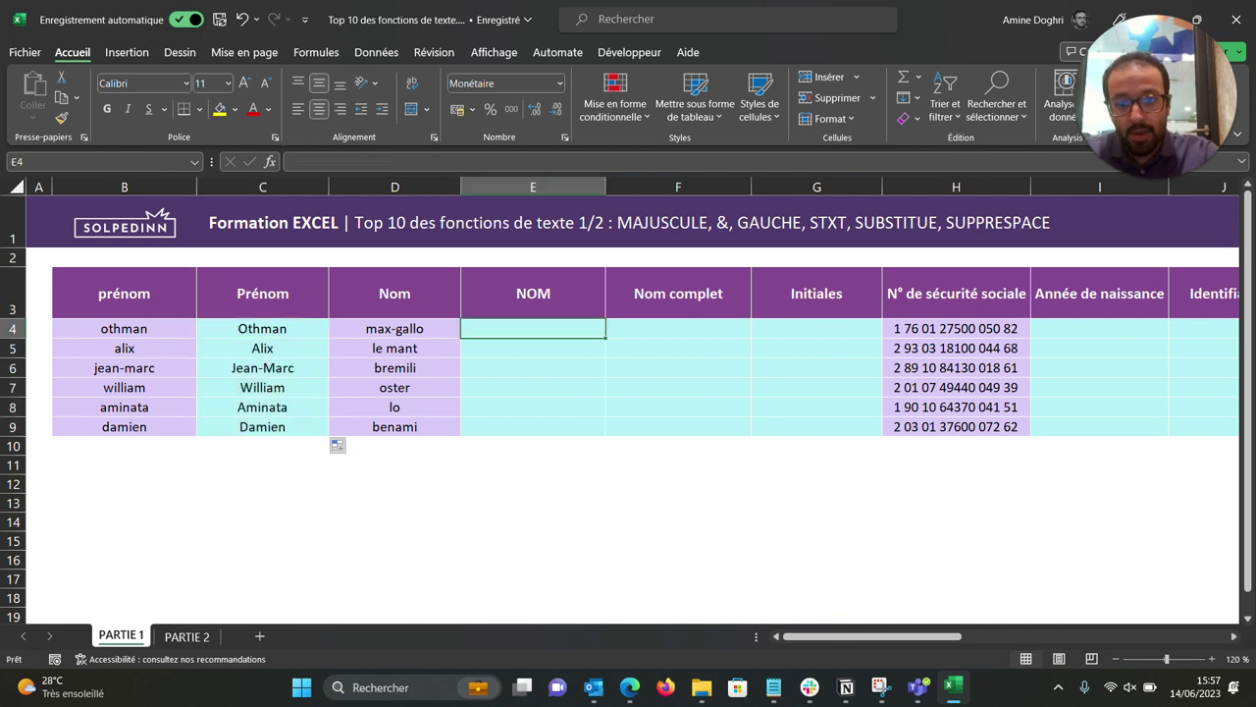
Enter =MAJUSCULE(D4) in E4 and fill it down to E9 for uppercase surnames like MAX-GALLO.
type("=")
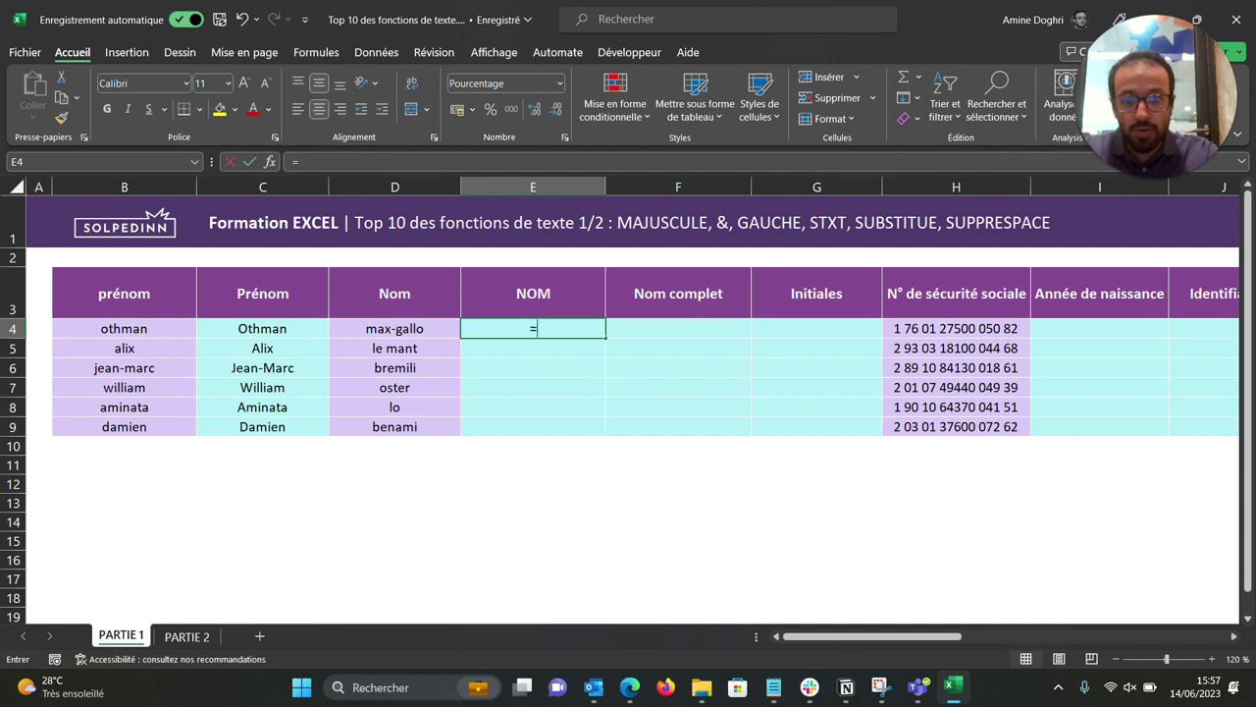
type("MAJUSCULE")
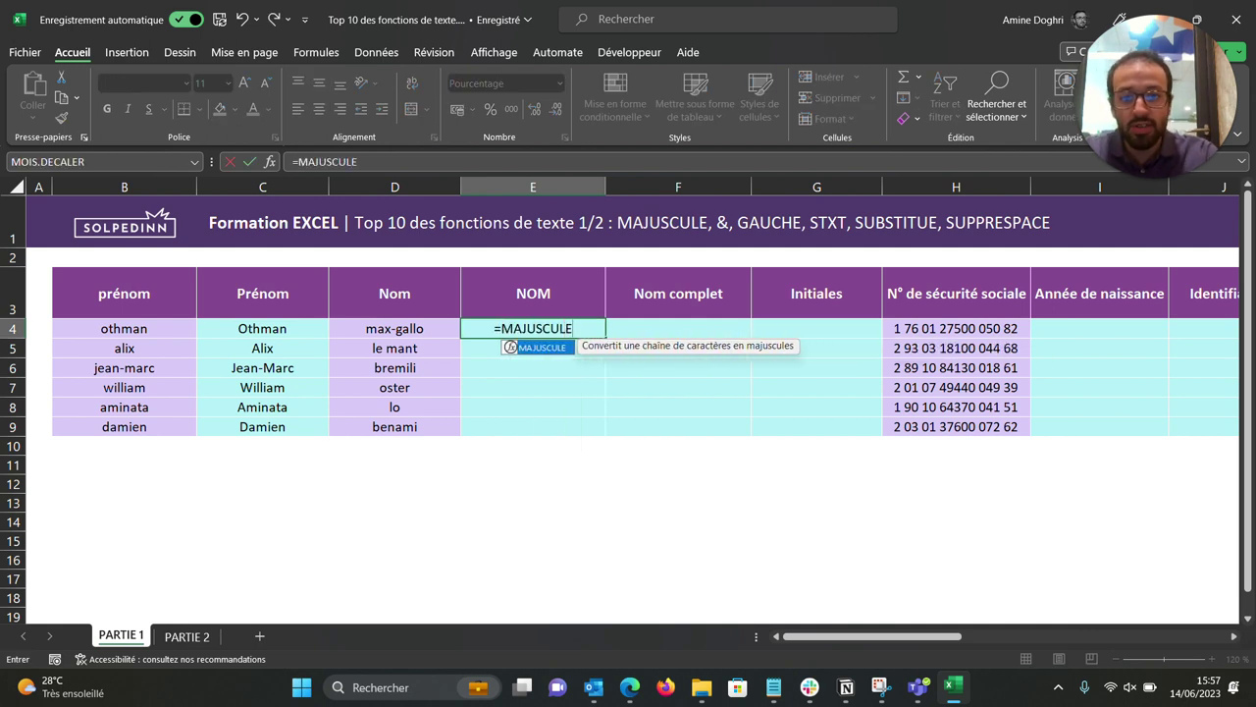
type("(")
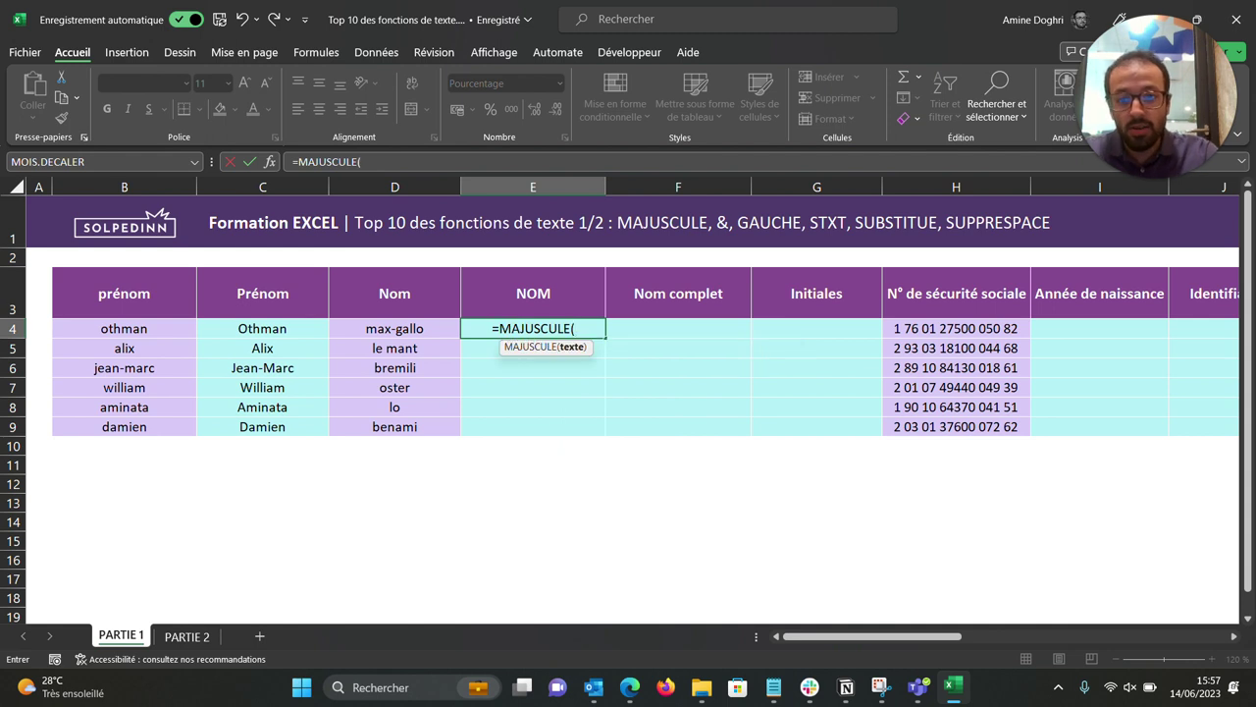
left_click(394, 328)
type(")")
key("Return")
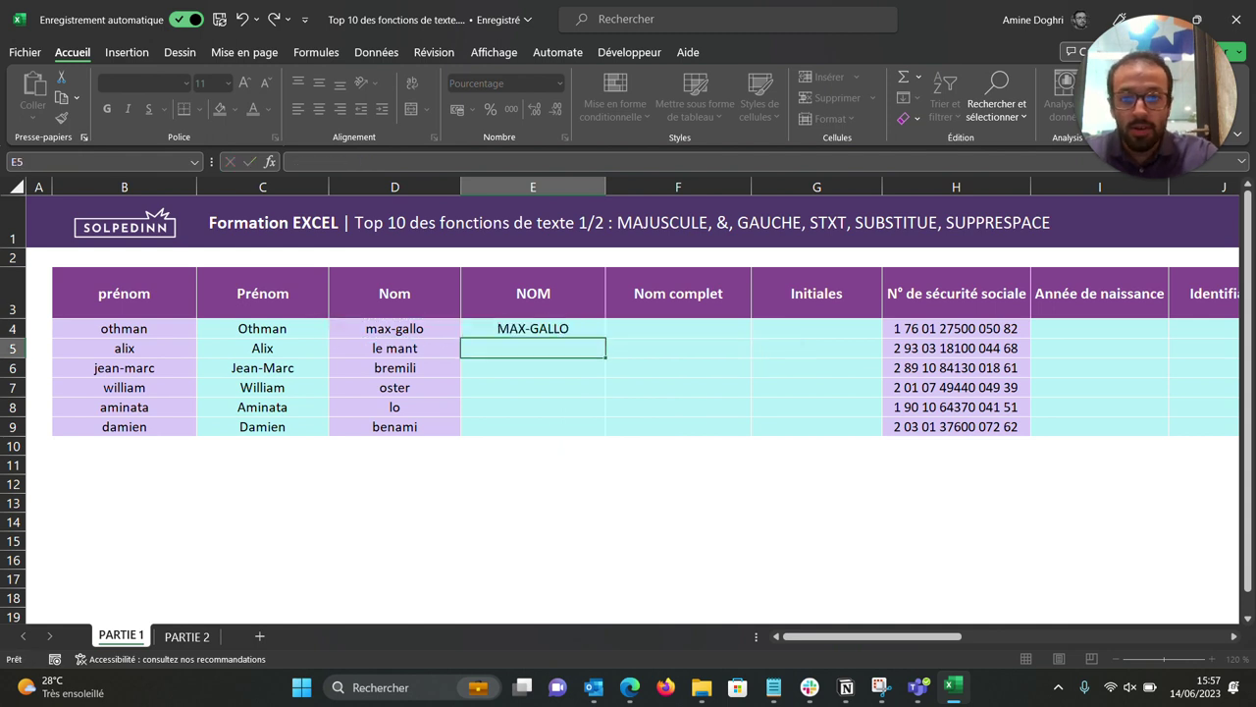
left_click(533, 328)
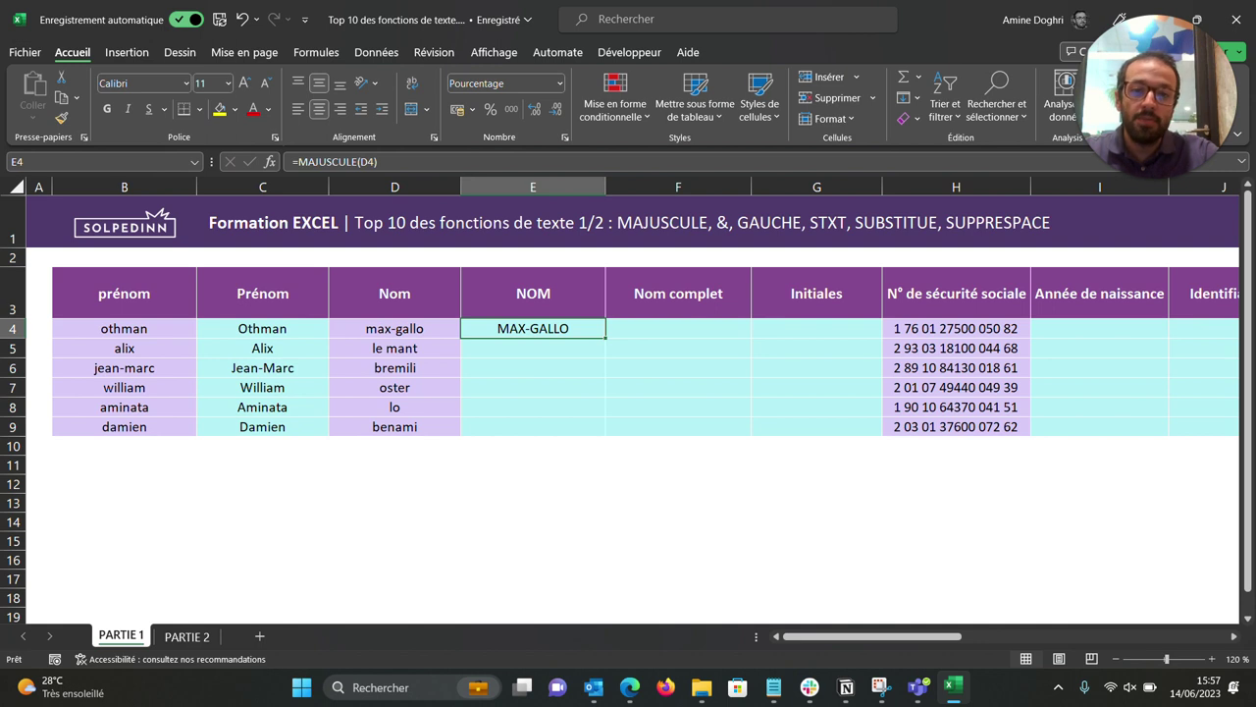
left_click_drag(605, 336, 606, 436)
left_click(677, 328)
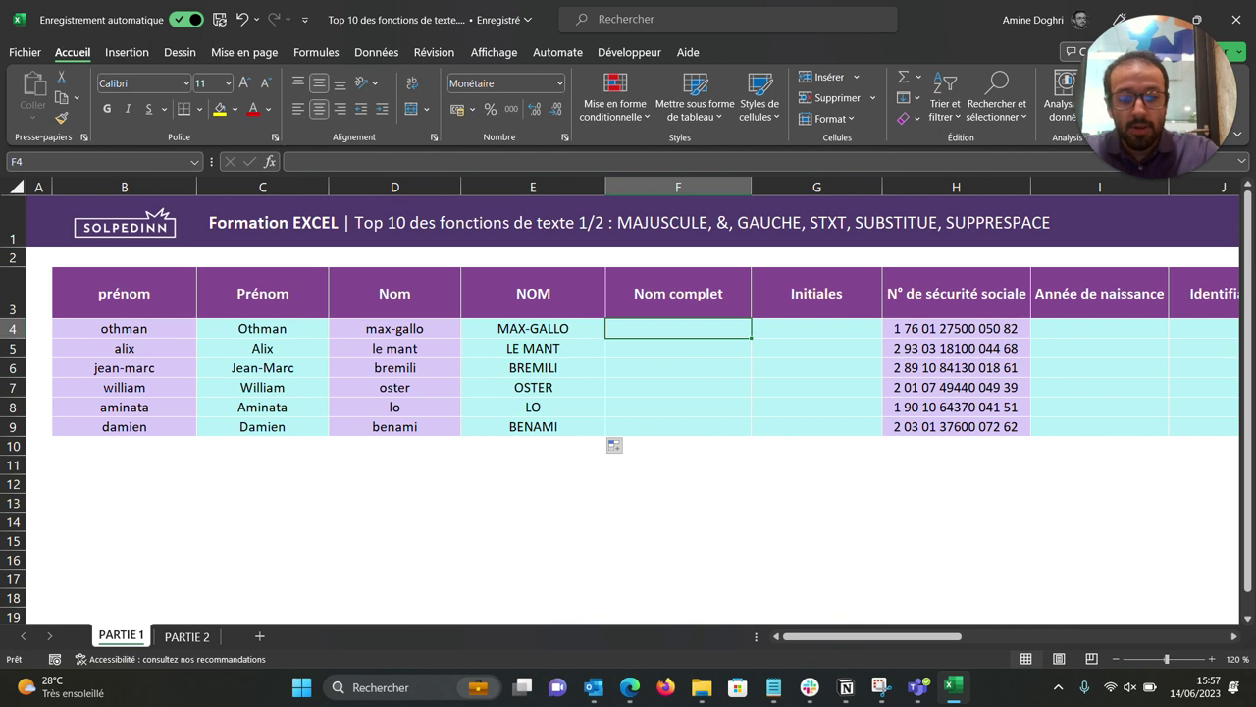
type("=")
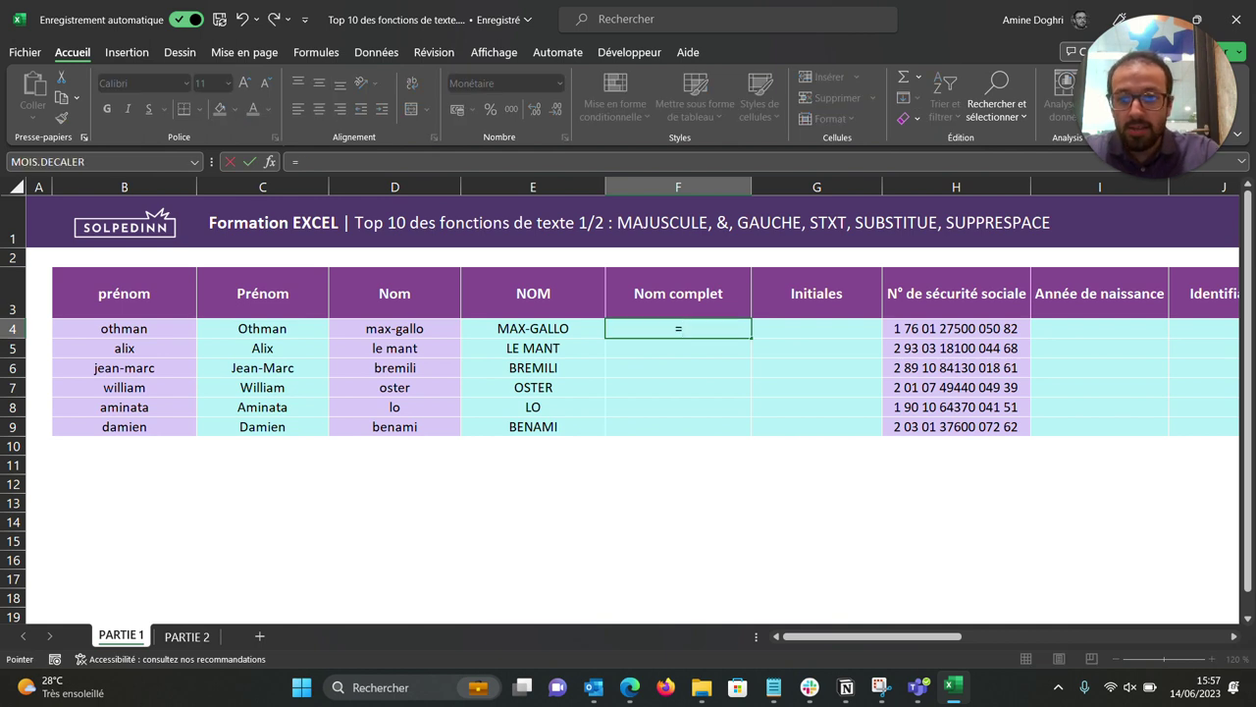
left_click(262, 327)
type("&\" \"&")
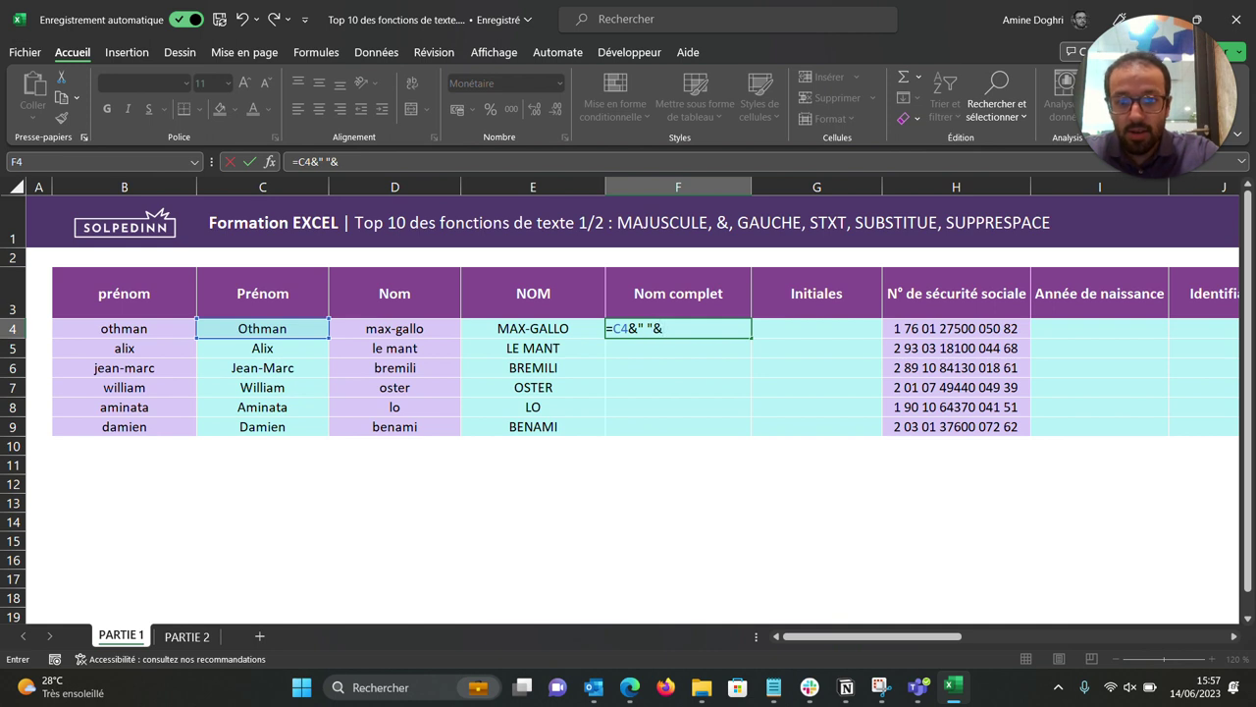
left_click(532, 327)
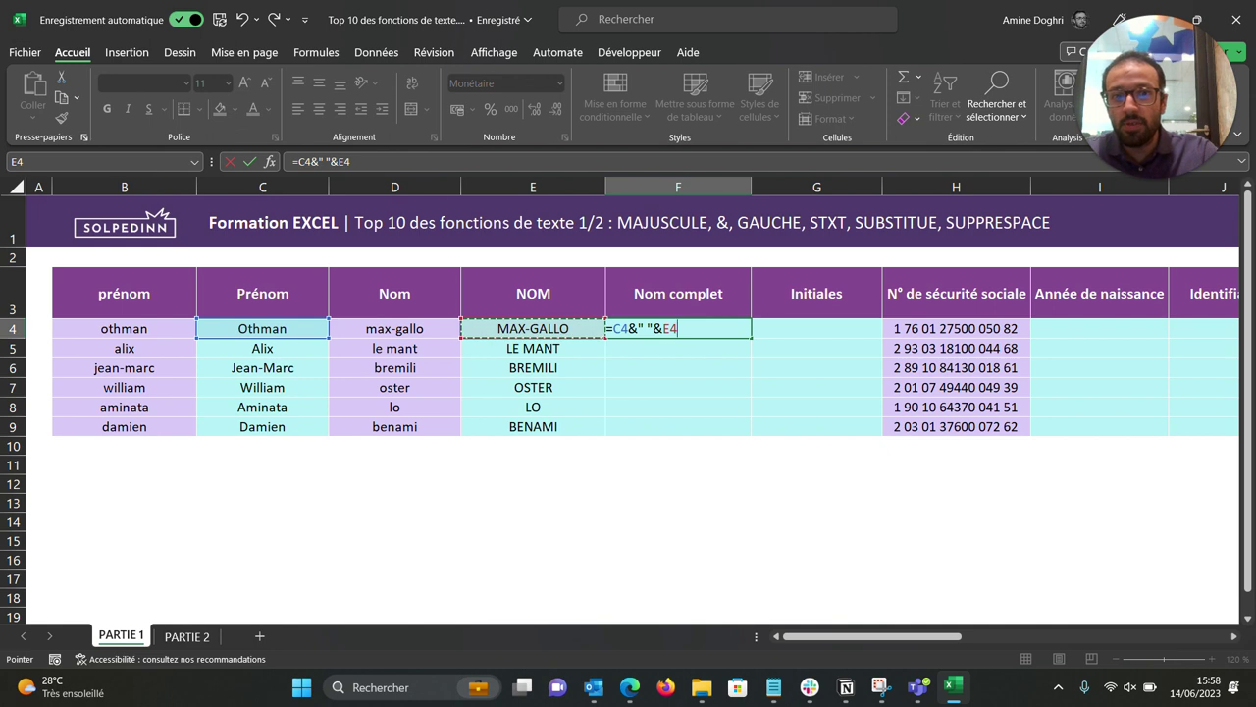
key("Return")
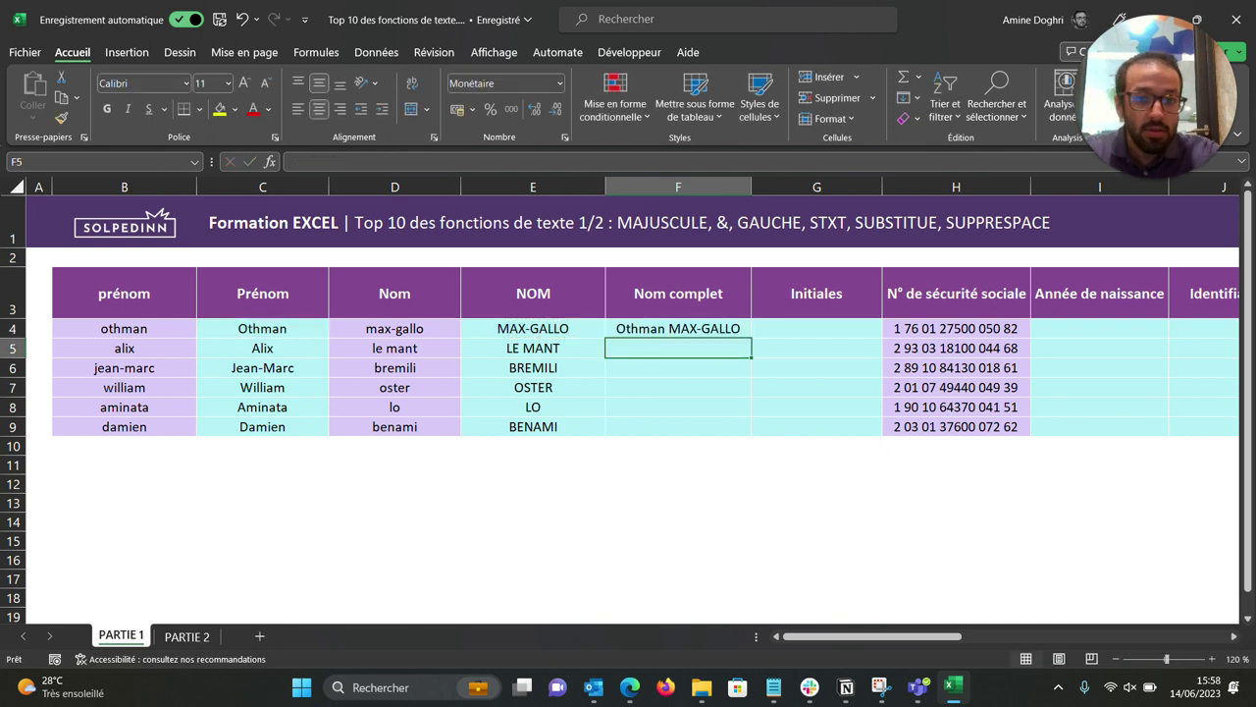
left_click(677, 328)
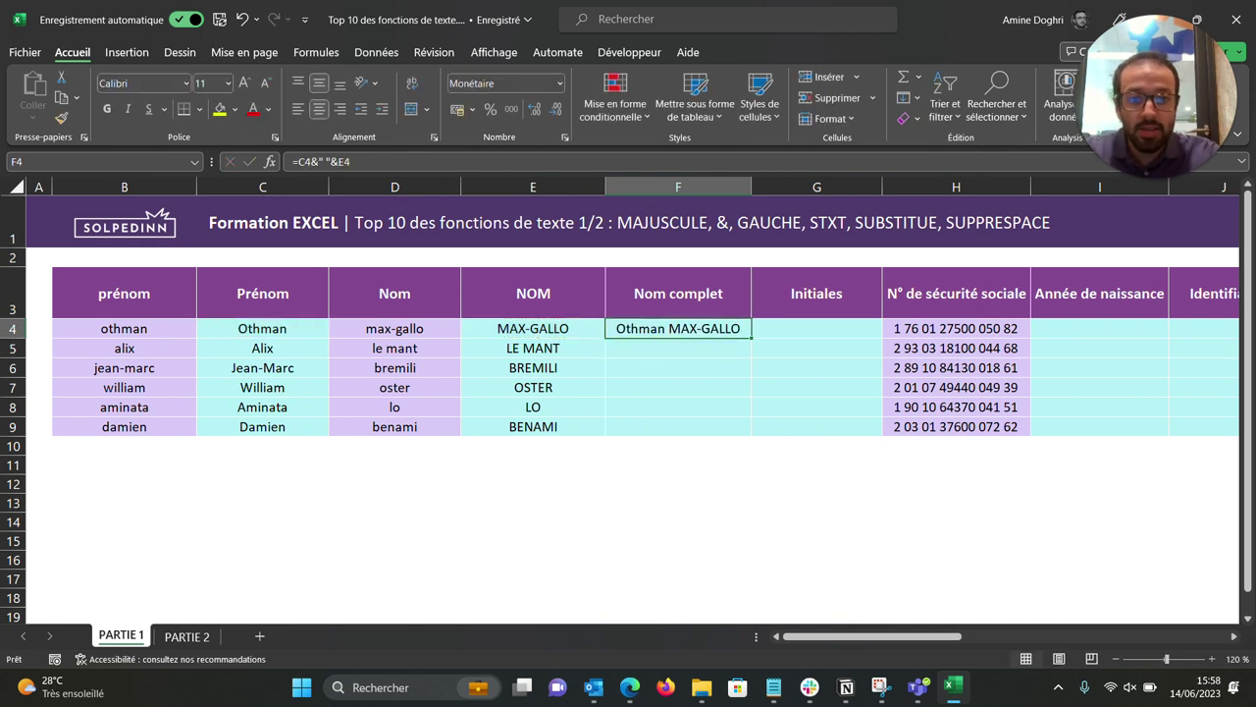
double_click(751, 337)
left_click(817, 328)
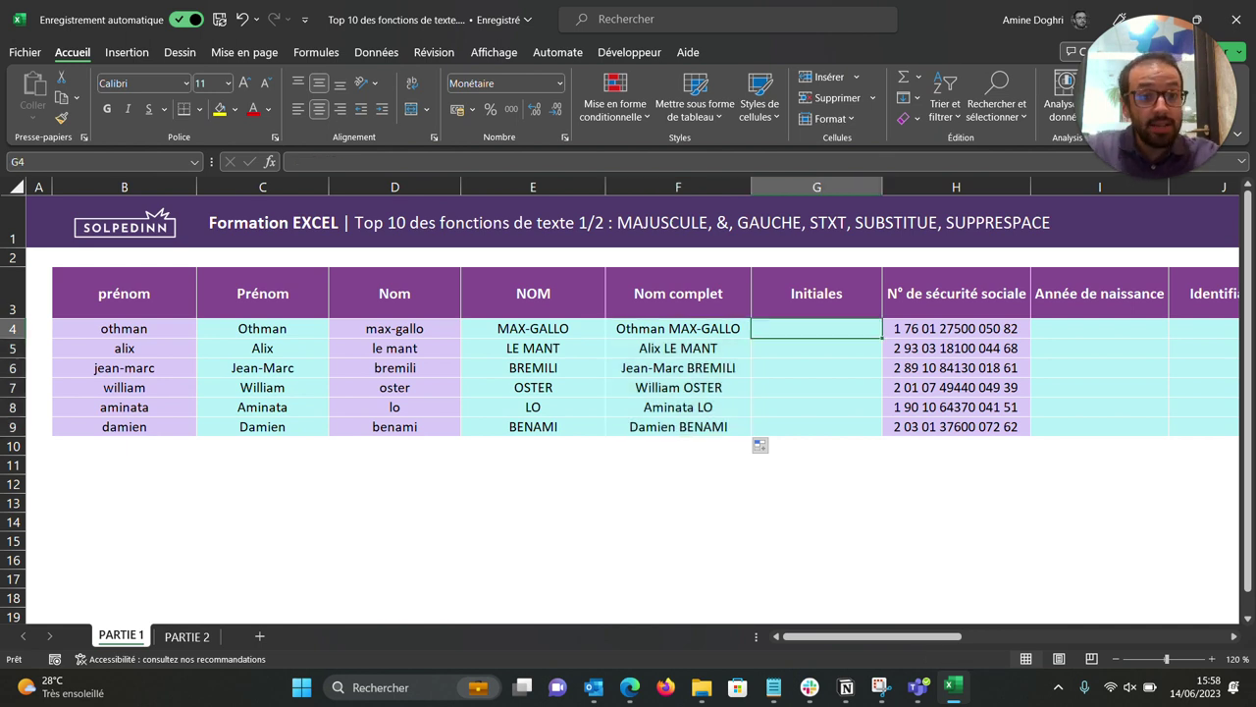
Enter =GAUCHE(C4;1) in G4 to take the first-name initial.
type("=")
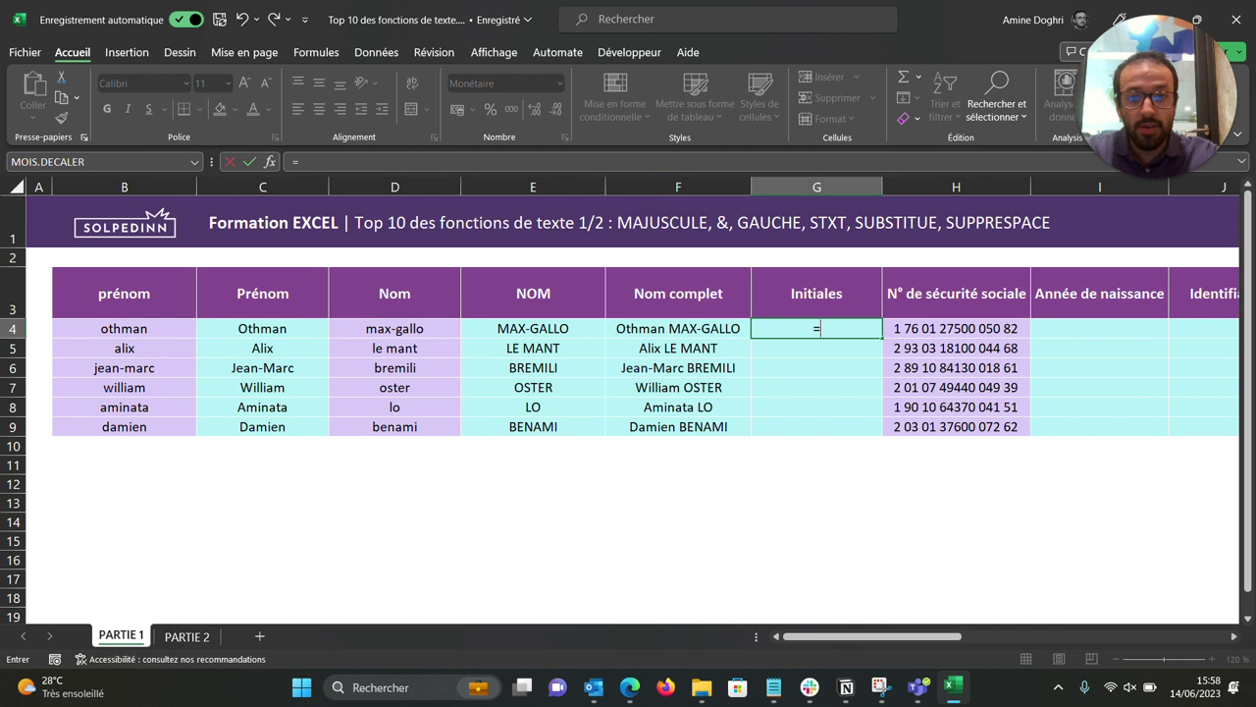
type("GAUCHE(")
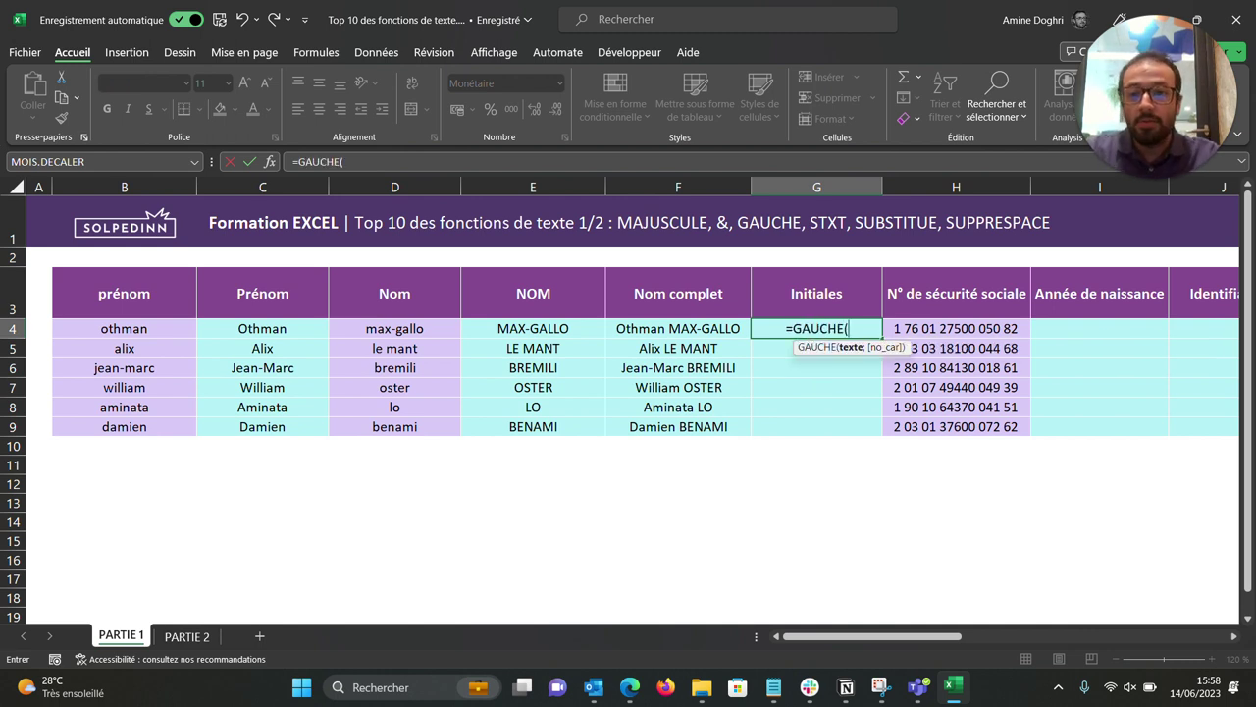
left_click(262, 328)
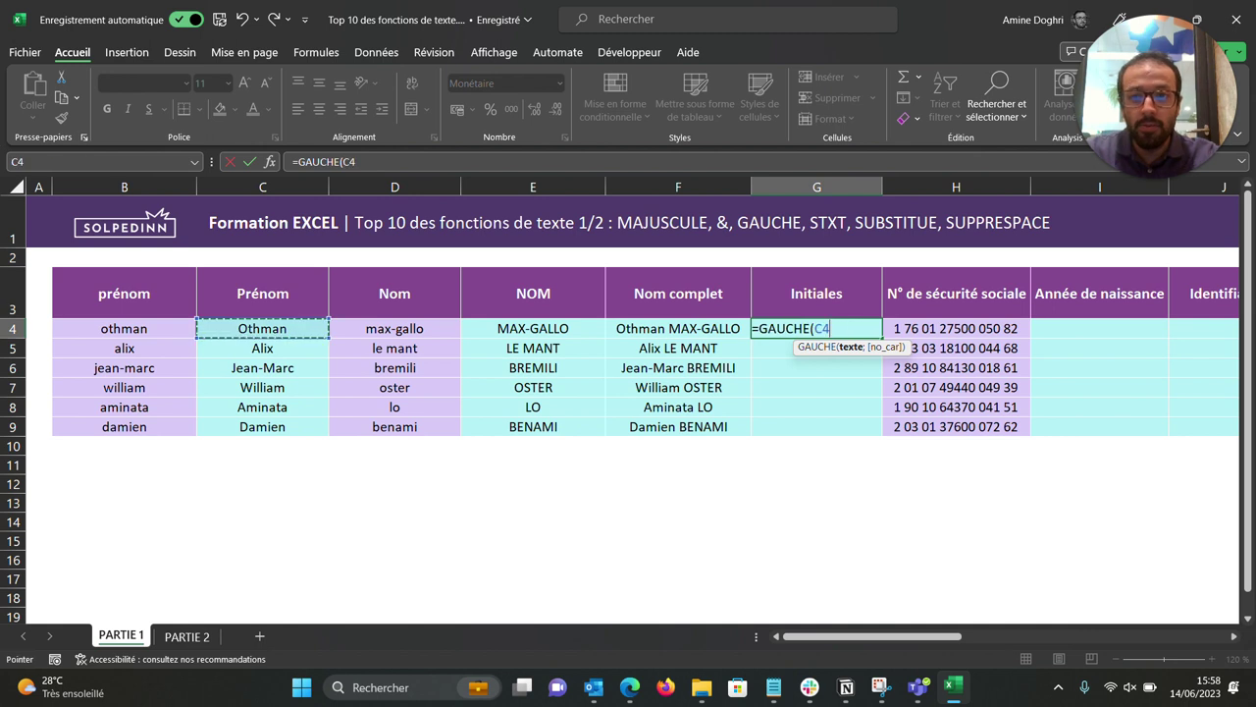
type(";1)")
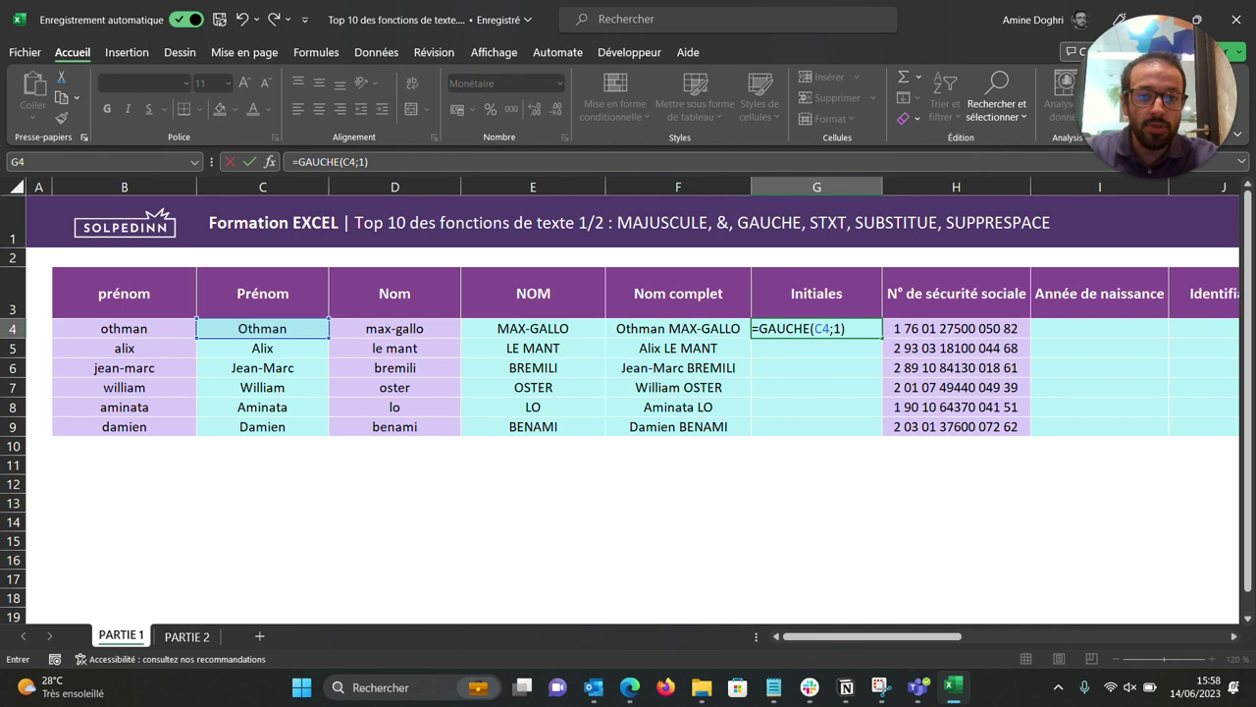
key("Return")
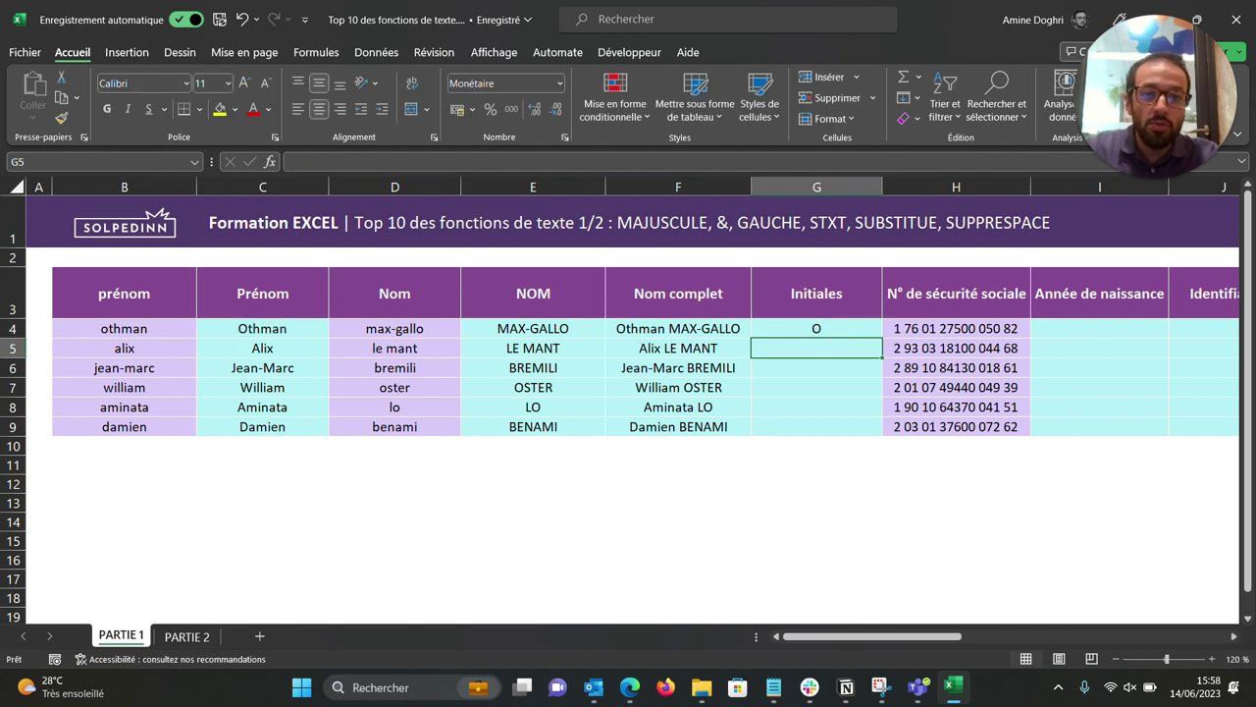
Extend G4 to =GAUCHE(C4;1)&GAUCHE(E4;1) and fill it down to G9, giving initials like OM.
key("Up")
key("F2")
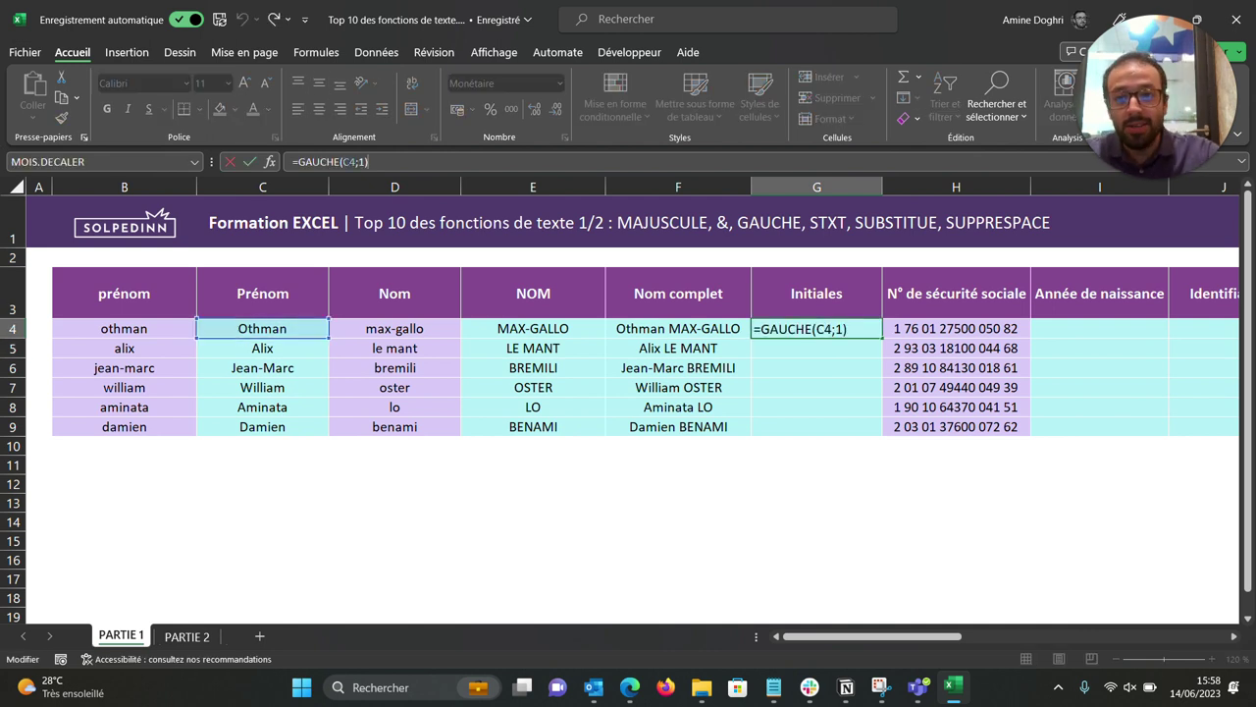
type("&")
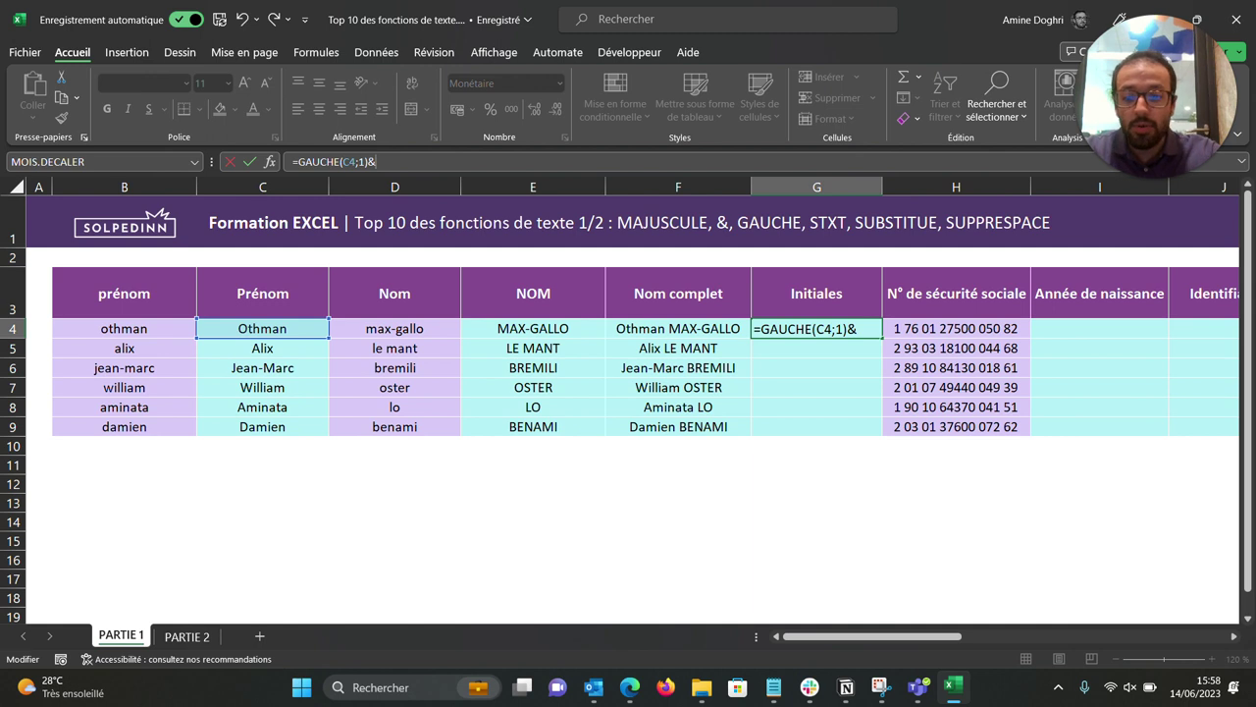
type("GAUCHE(")
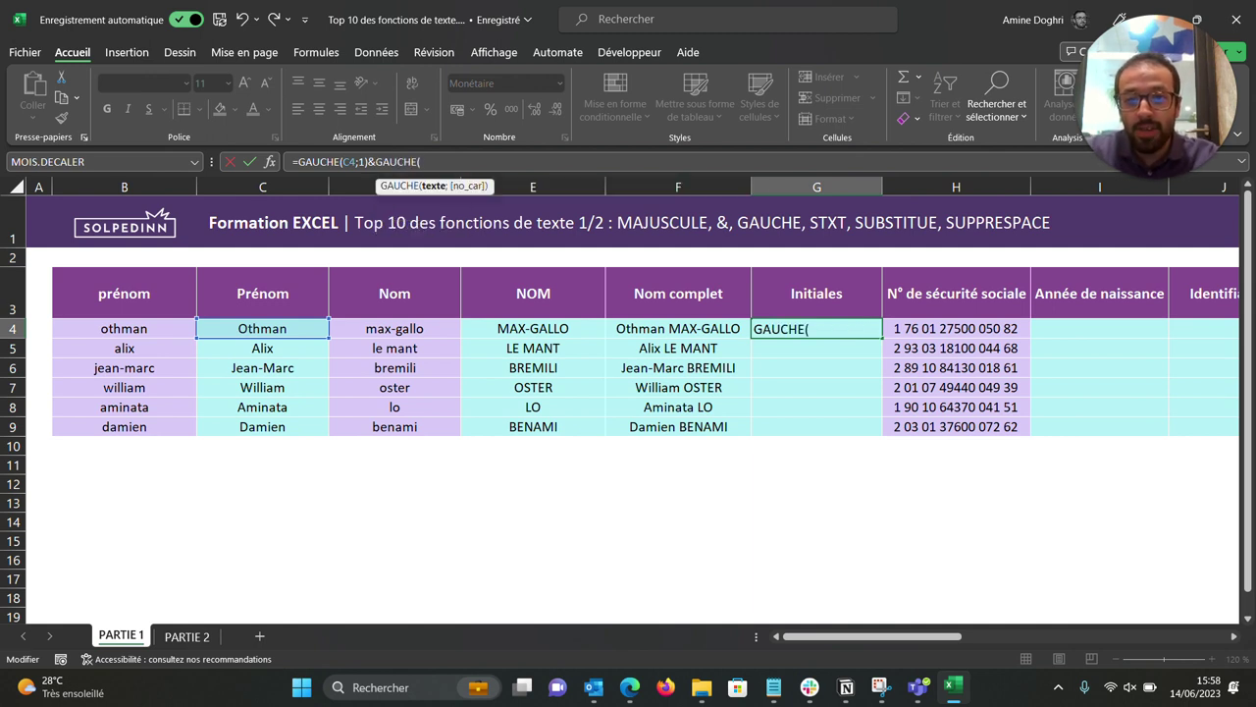
left_click(533, 328)
type(";1)")
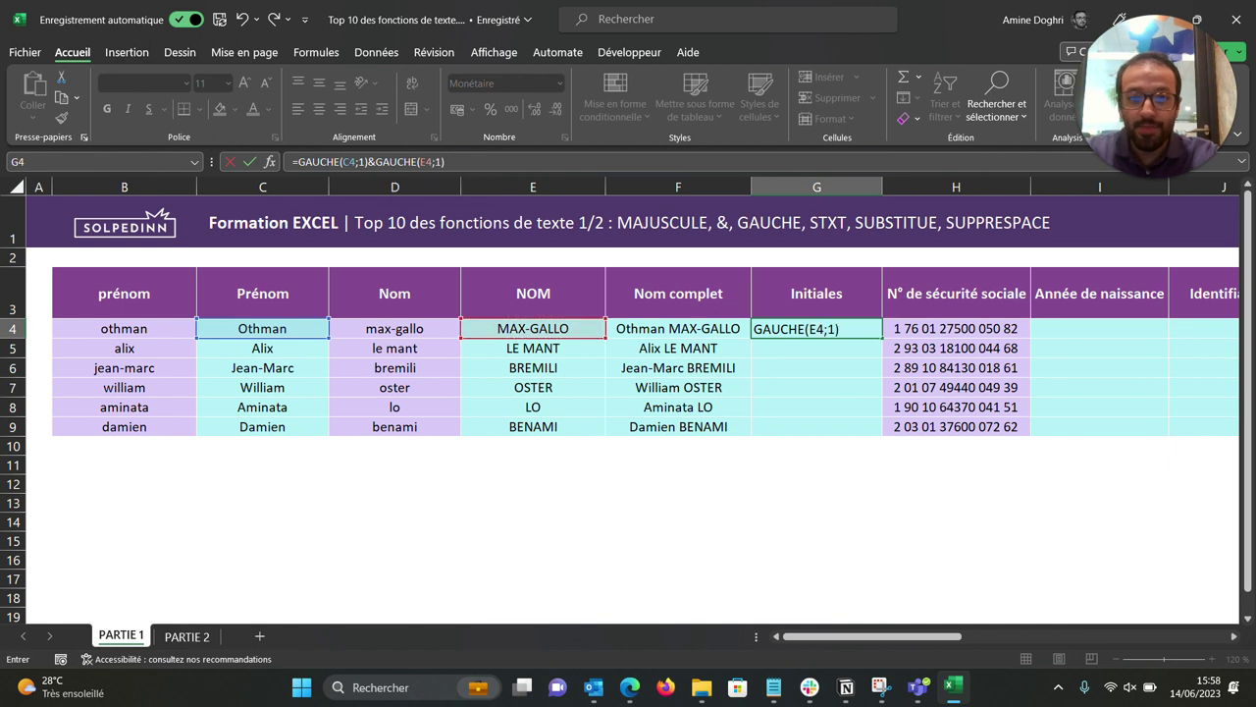
key("Return")
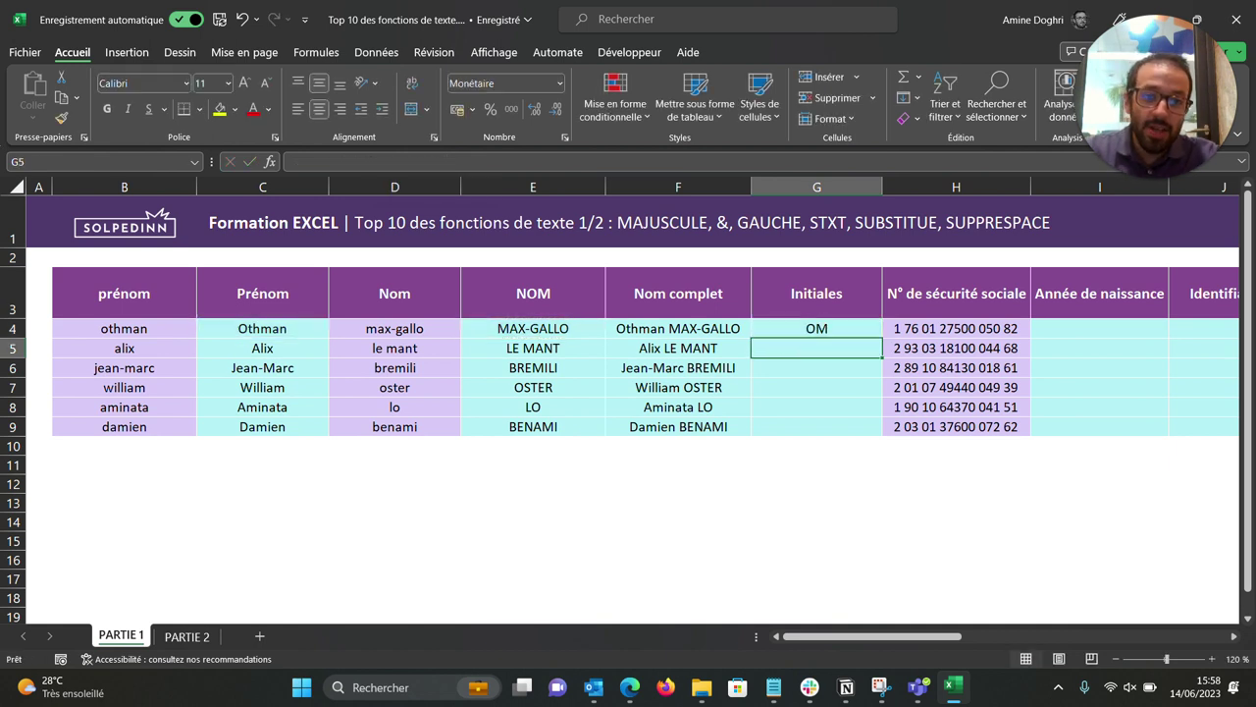
left_click(816, 328)
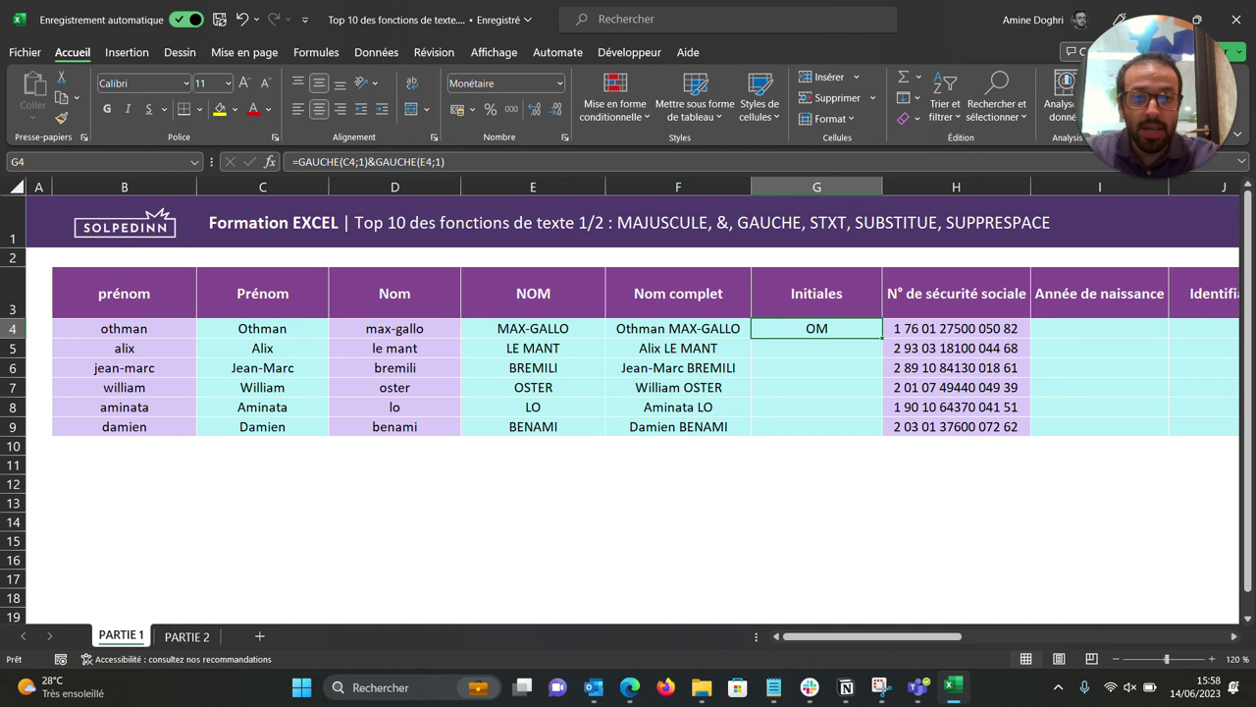
left_click_drag(881, 338, 881, 431)
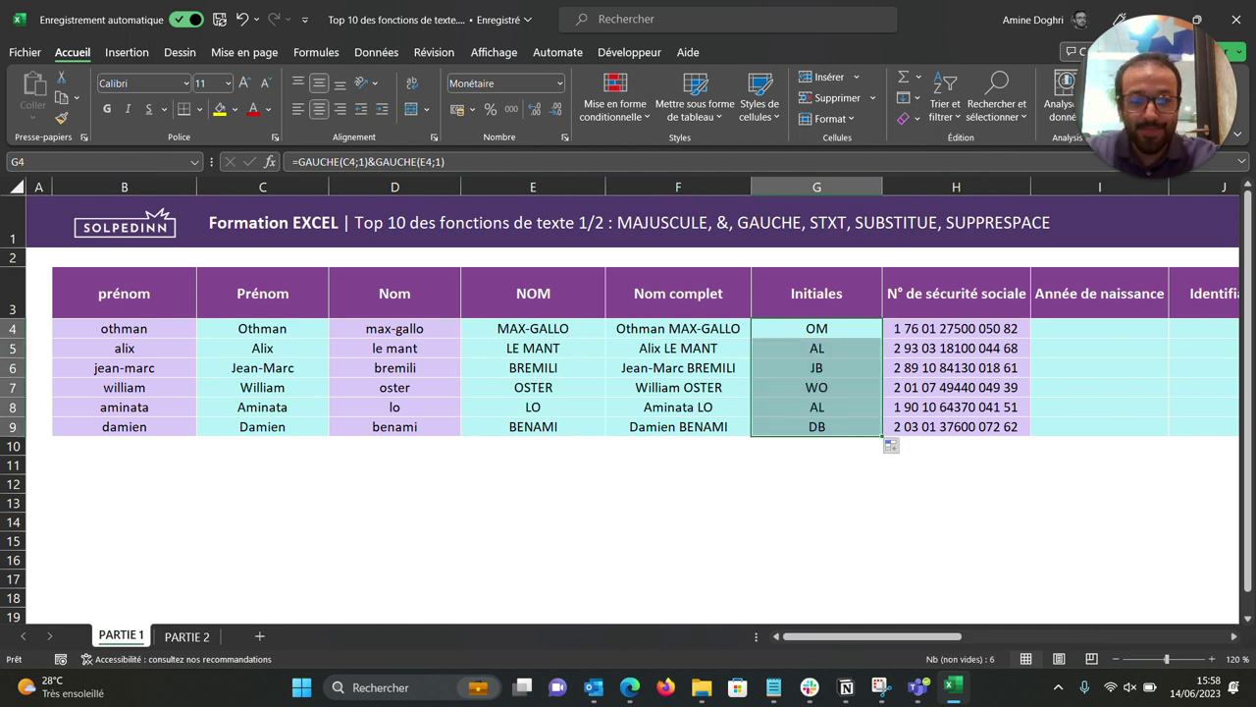
Enter =STXT(H4;3;2) in I4 and fill it down to I9, extracting birth years like 76 and 93.
scroll(628, 373, "right", 2)
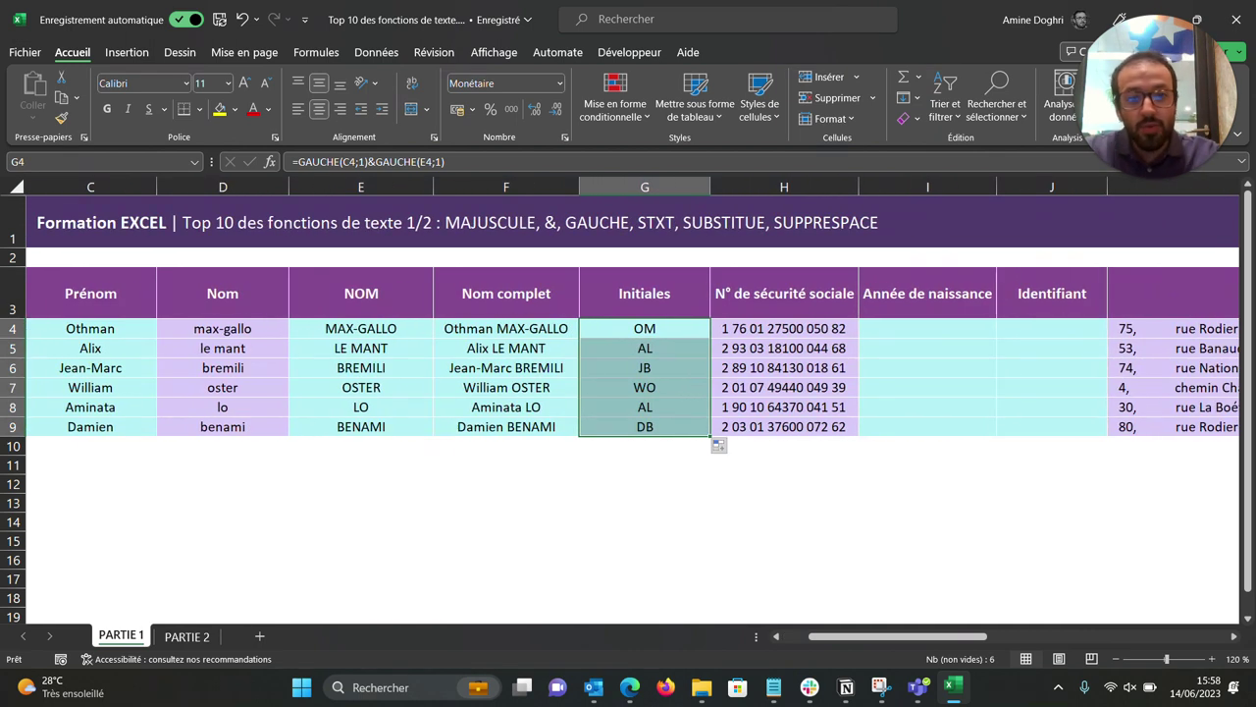
scroll(628, 373, "right", 1)
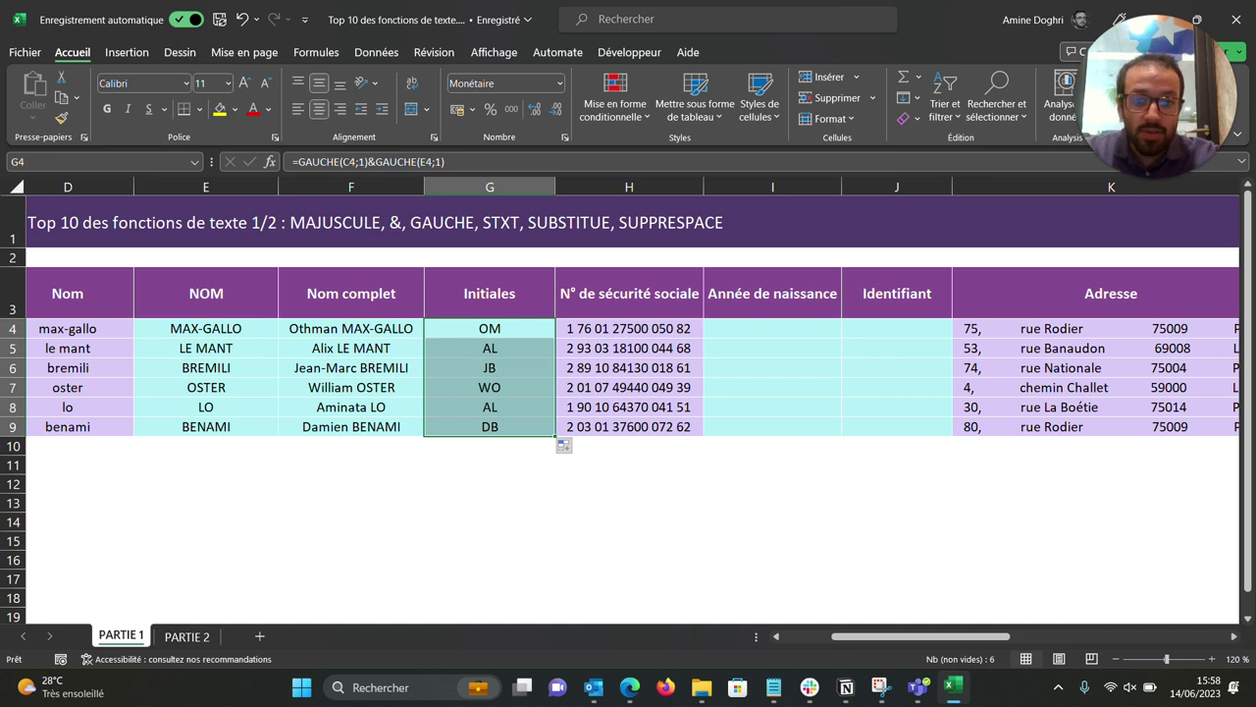
left_click(773, 328)
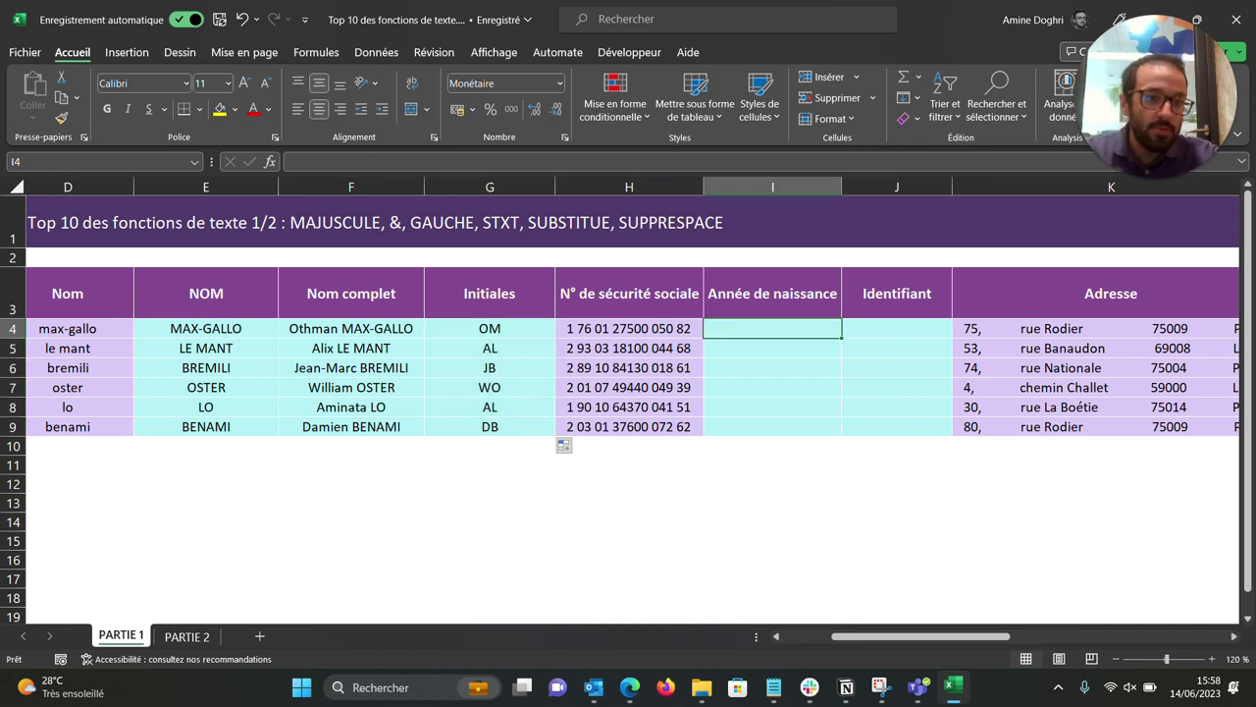
type("=")
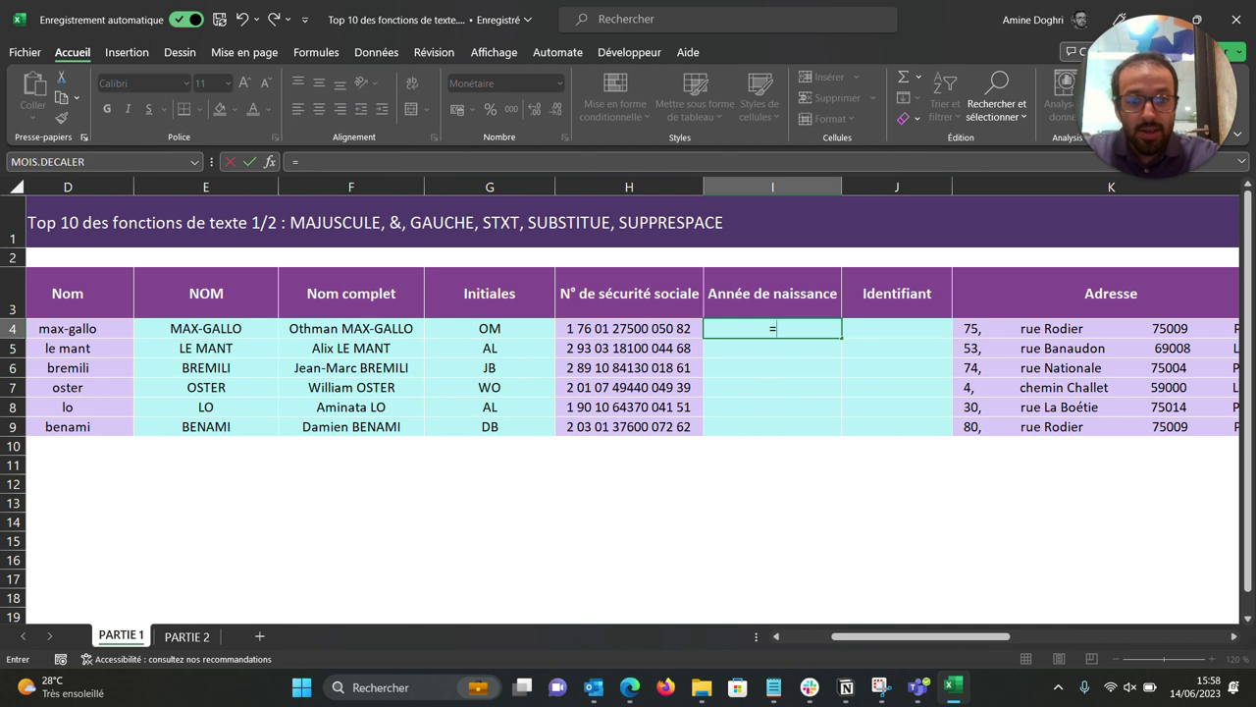
type("STXT")
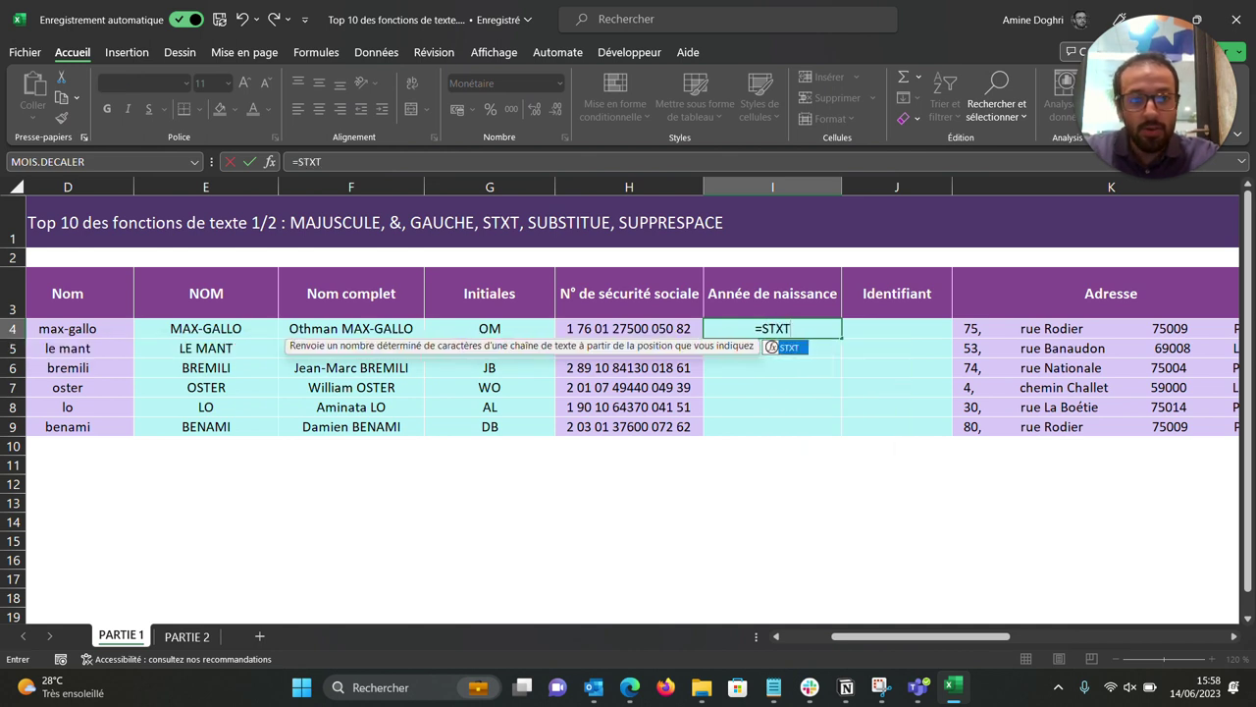
type("(")
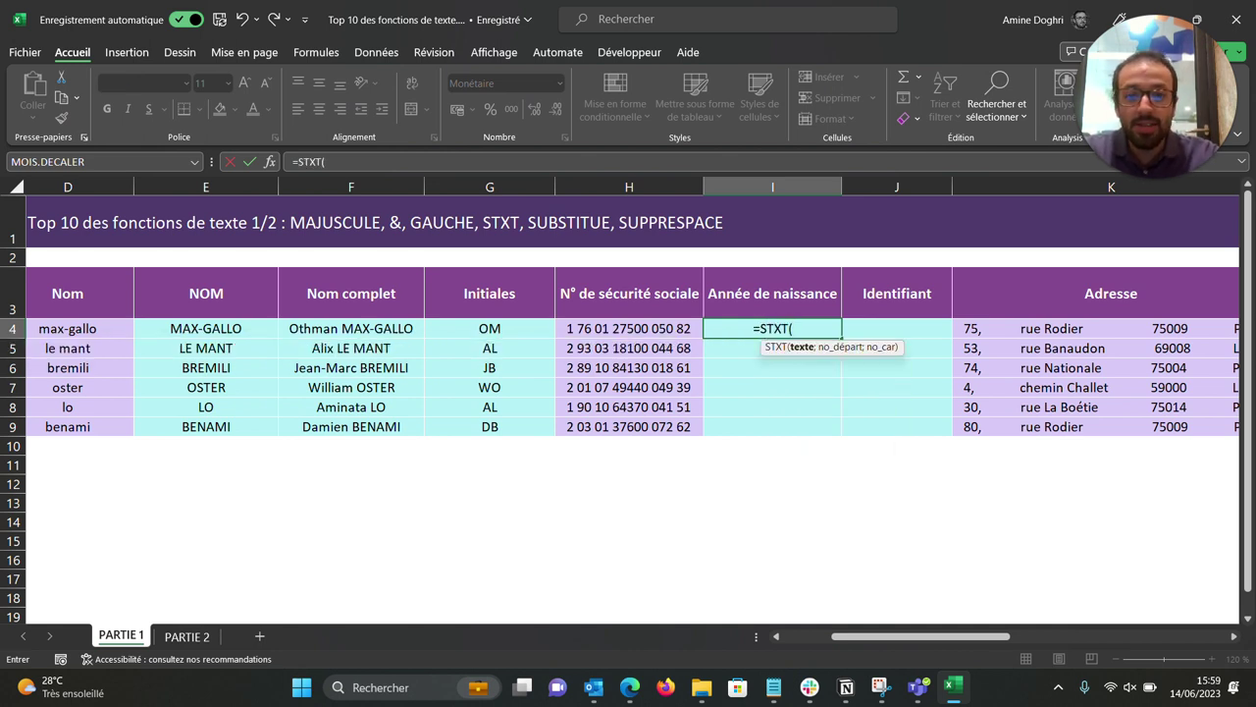
left_click(629, 328)
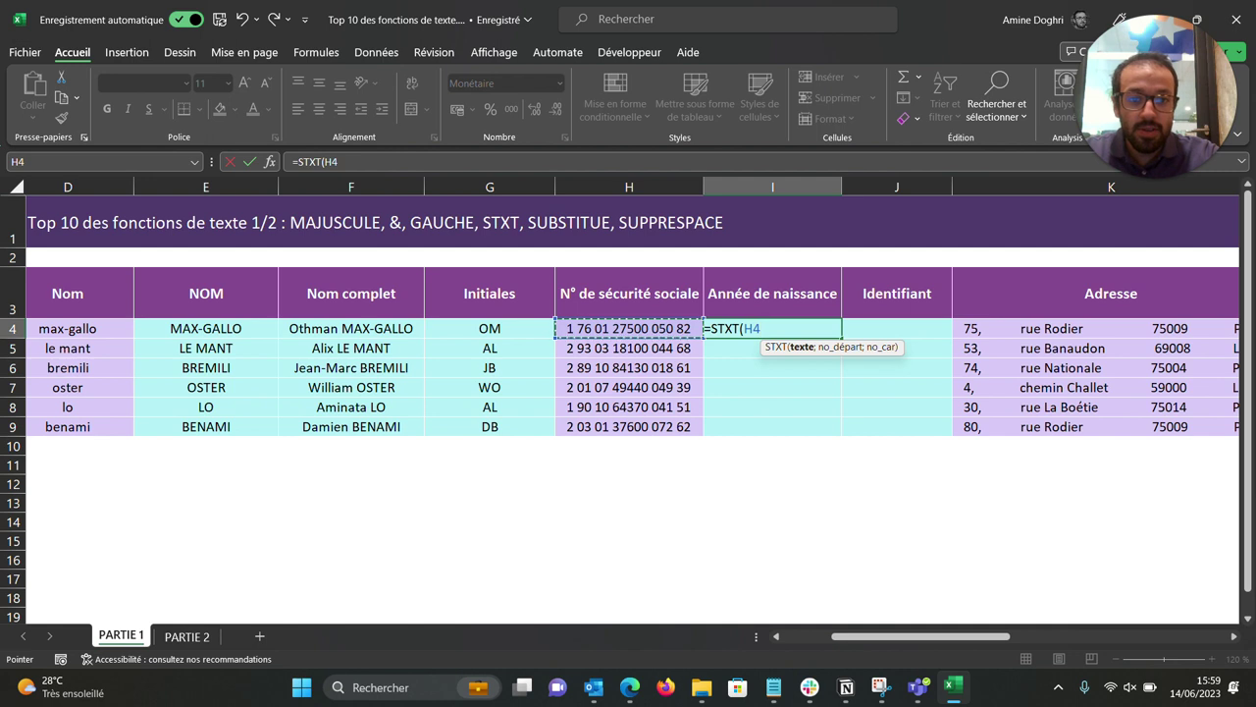
type(";")
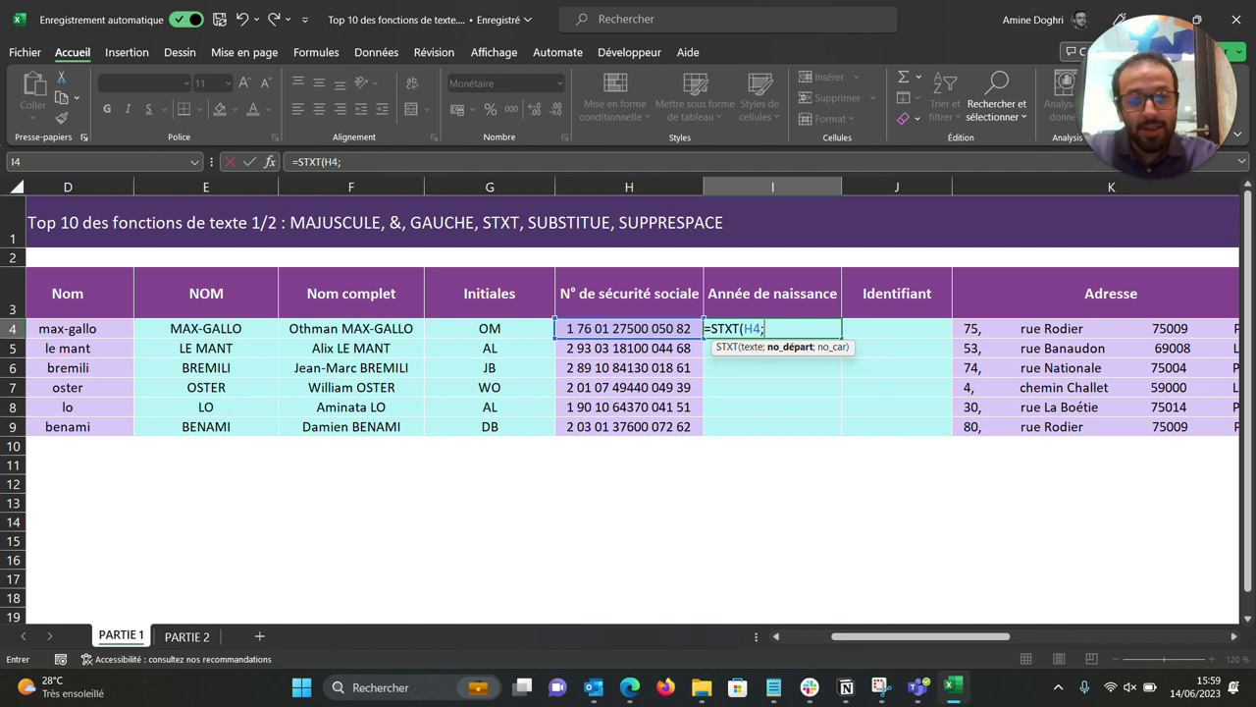
type("3")
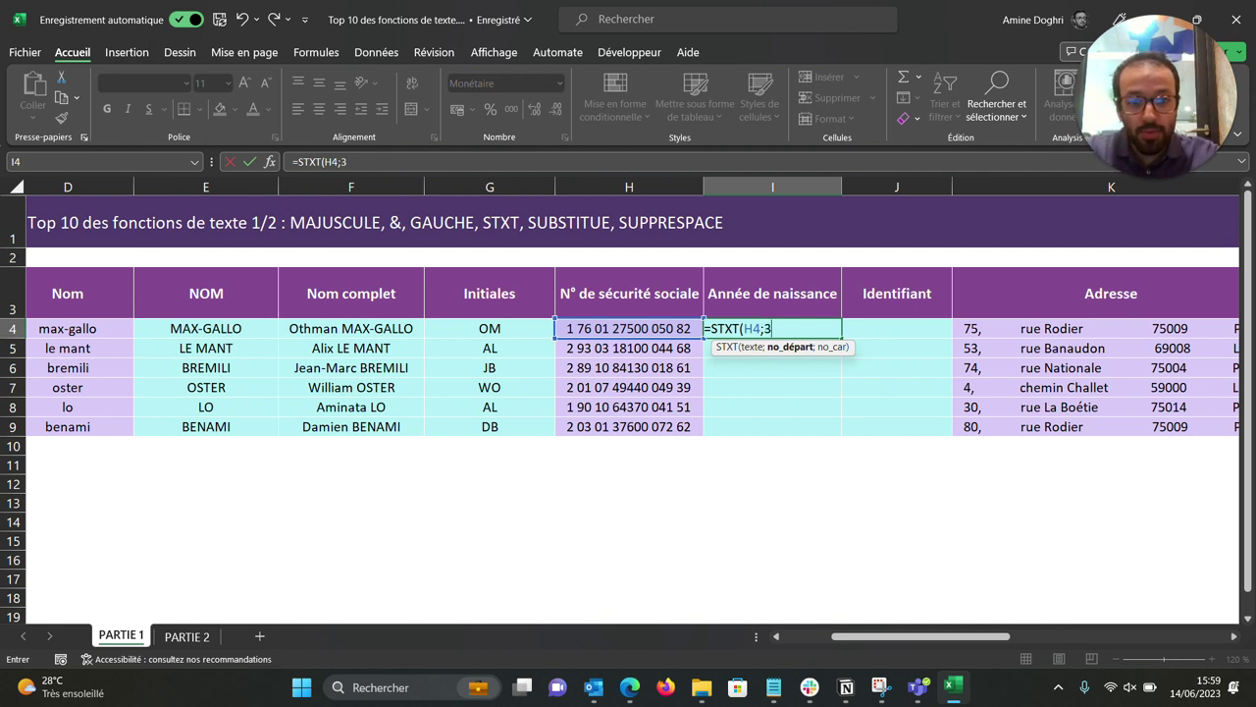
type(";2")
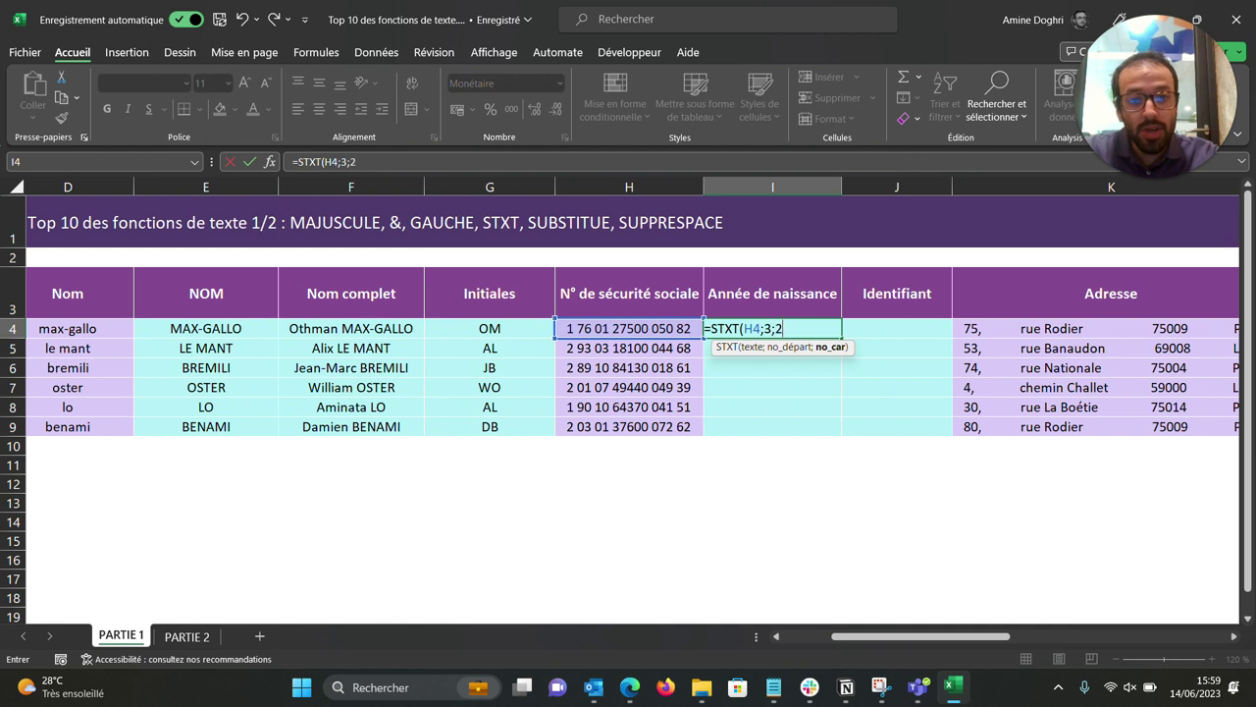
type(")")
key("Return")
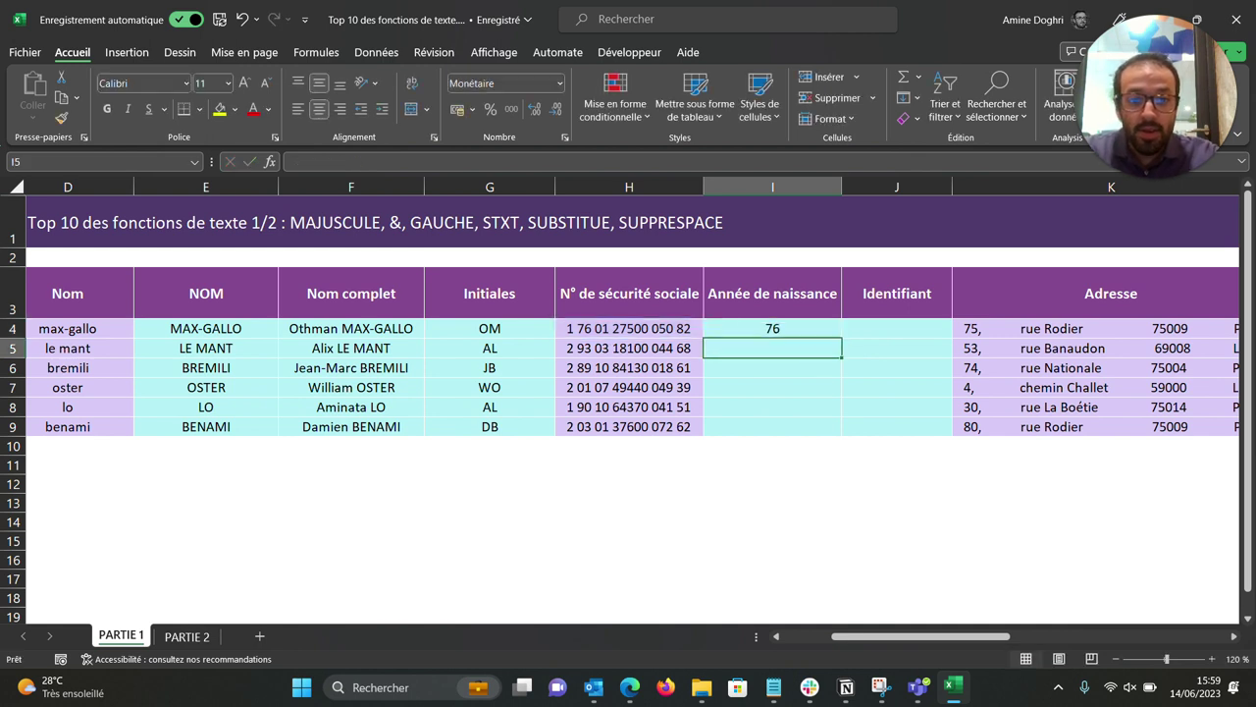
left_click(772, 328)
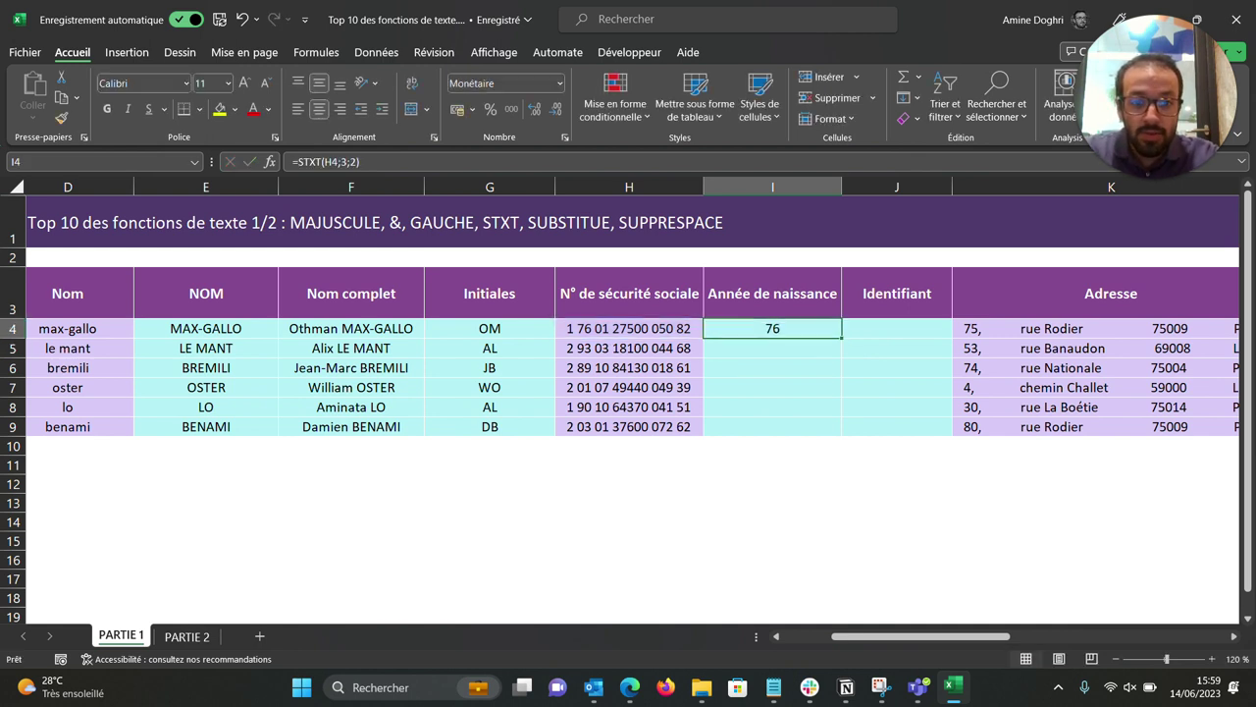
double_click(841, 338)
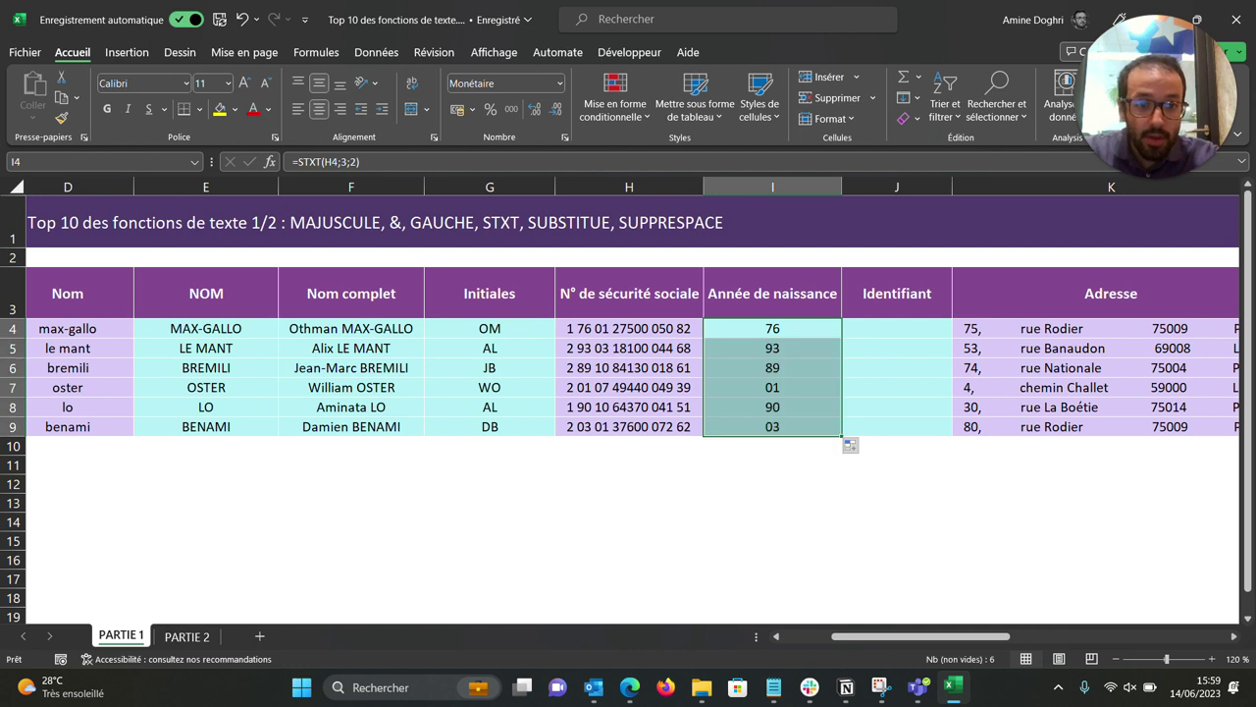
left_click(897, 294)
left_click(896, 328)
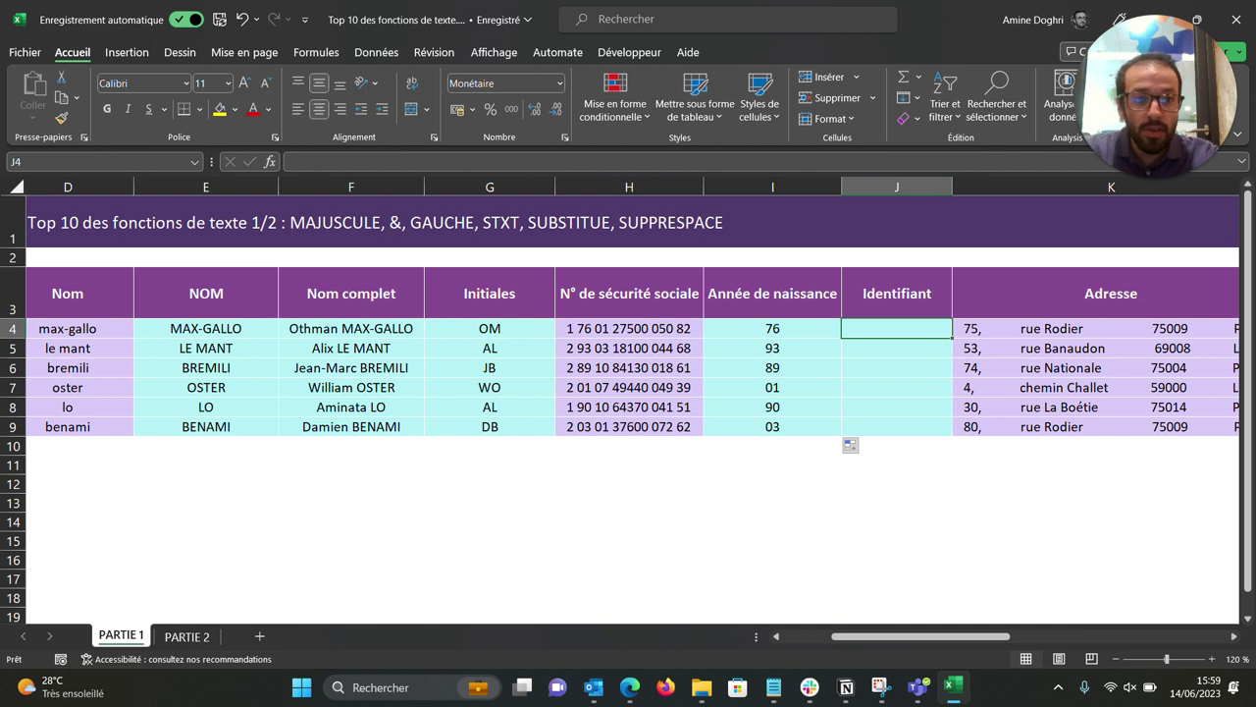
type("=")
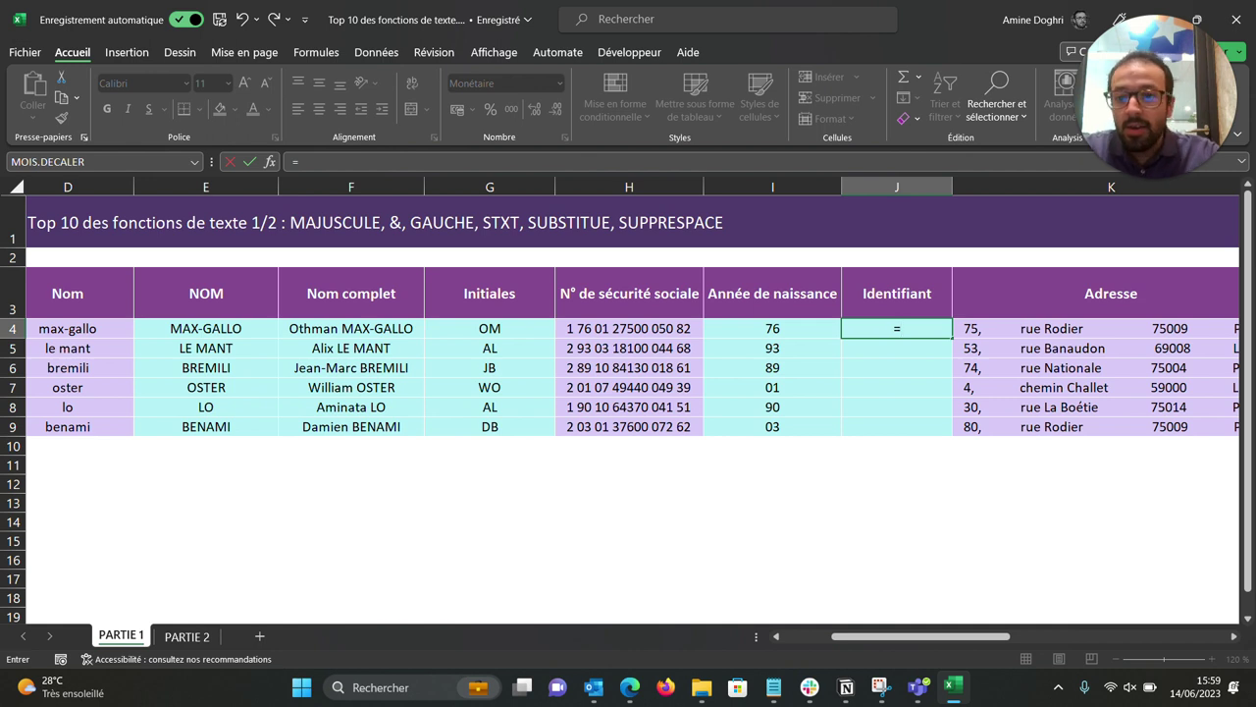
type("SUBST")
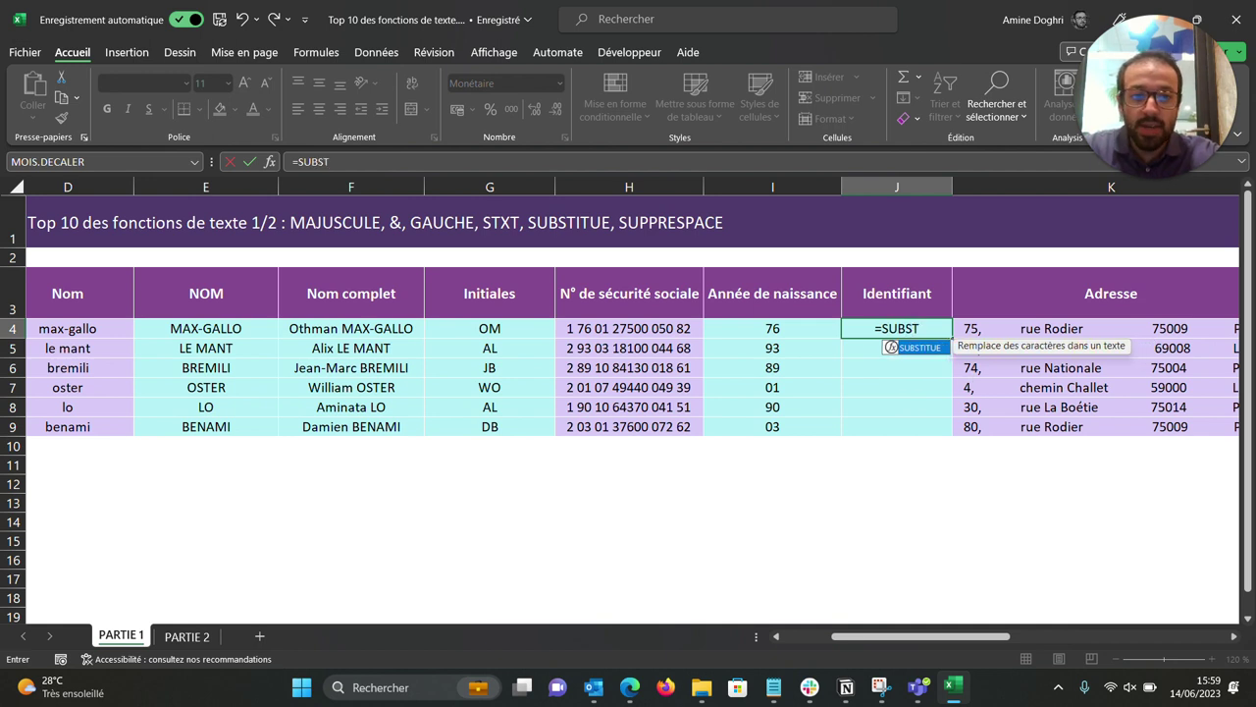
type("ITU")
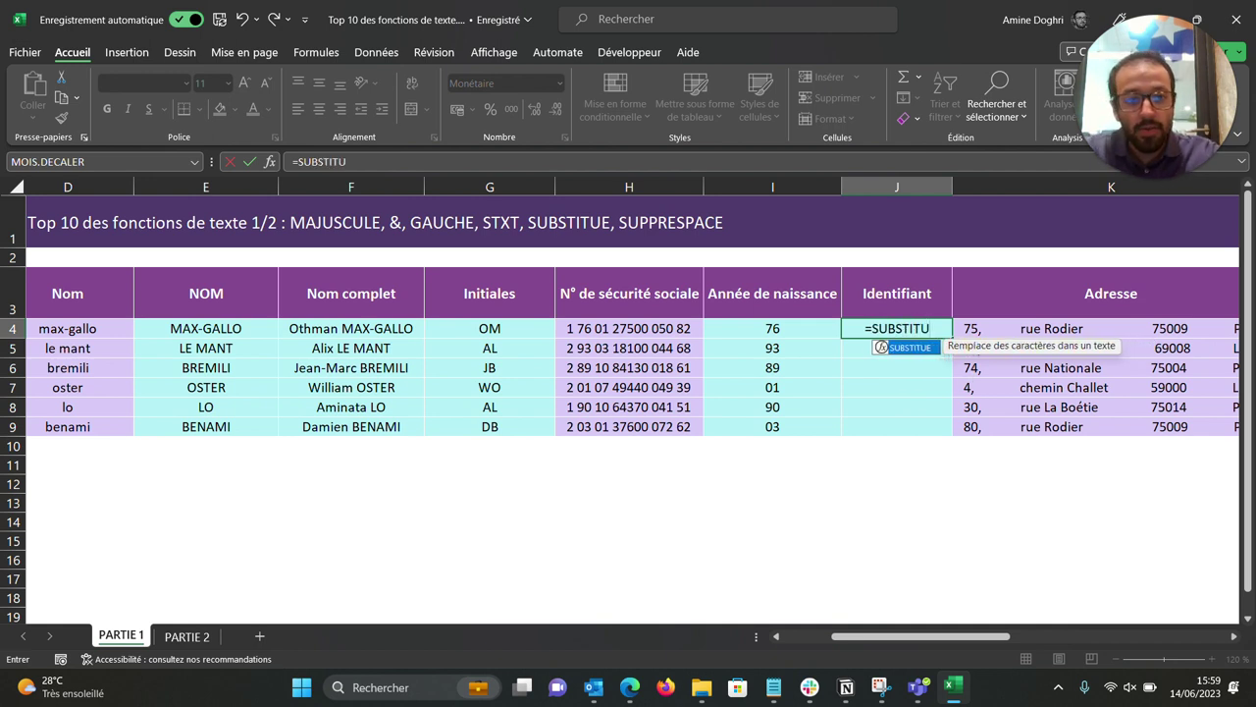
type("E(")
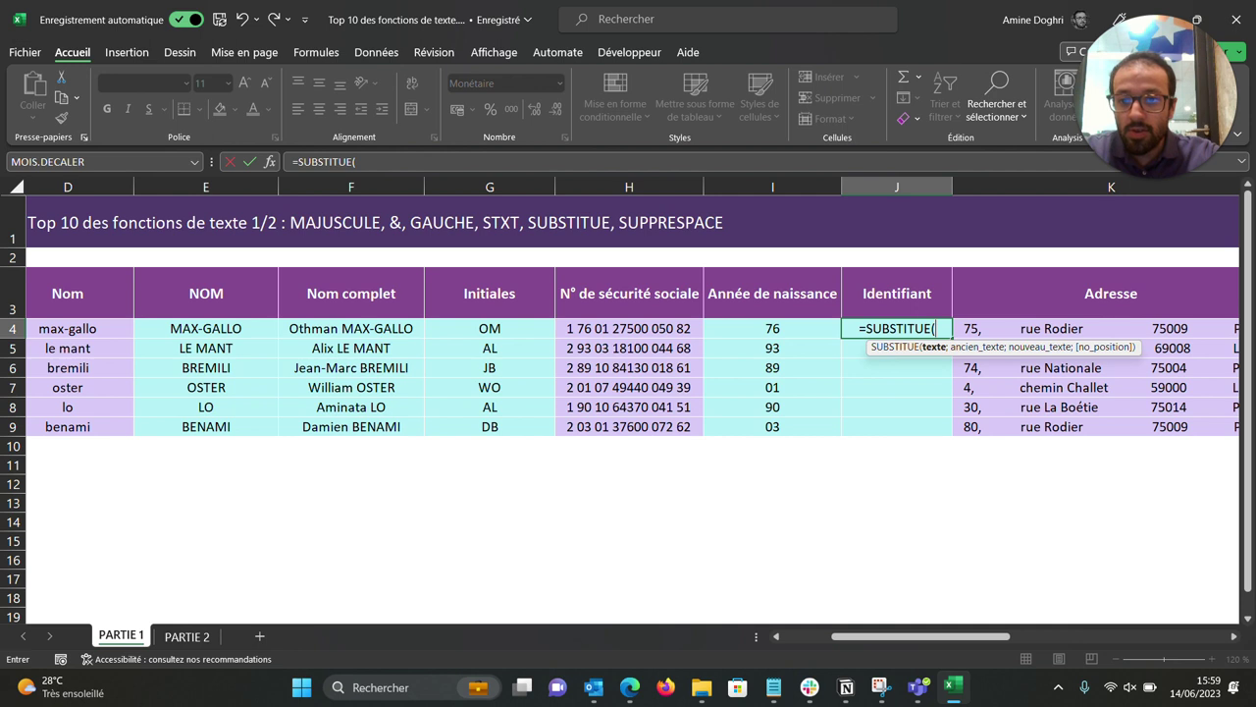
left_click(206, 328)
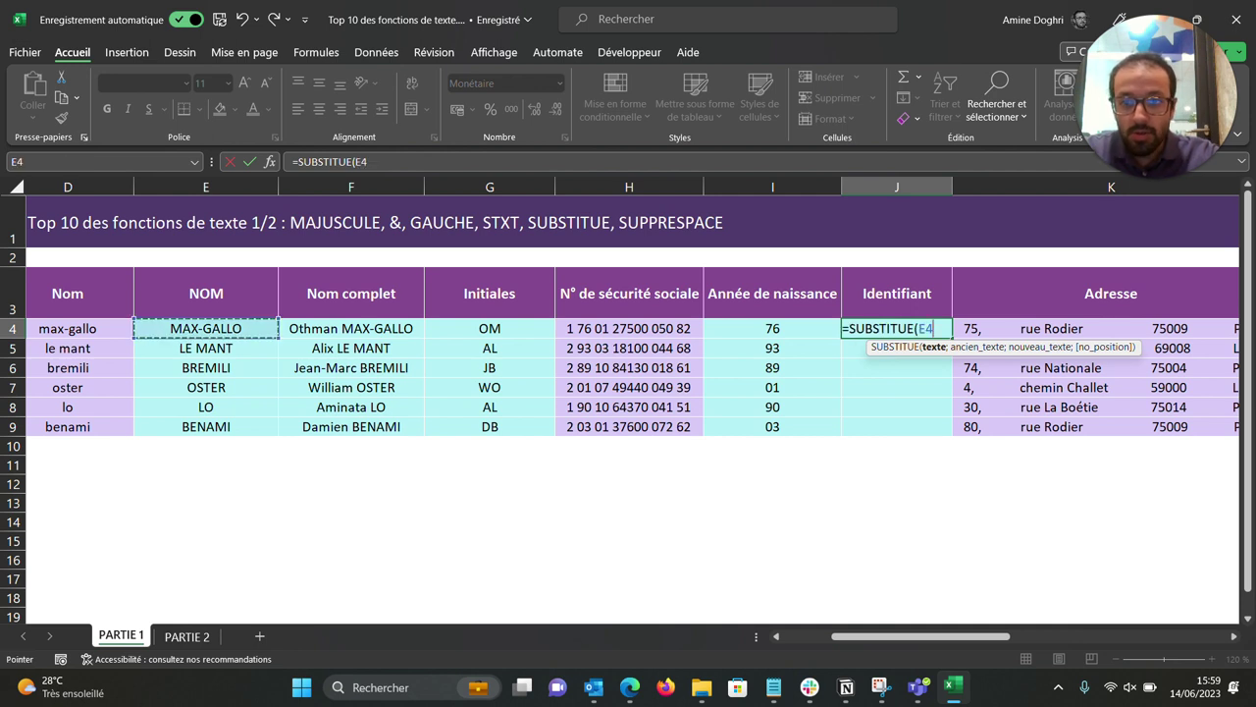
type(";")
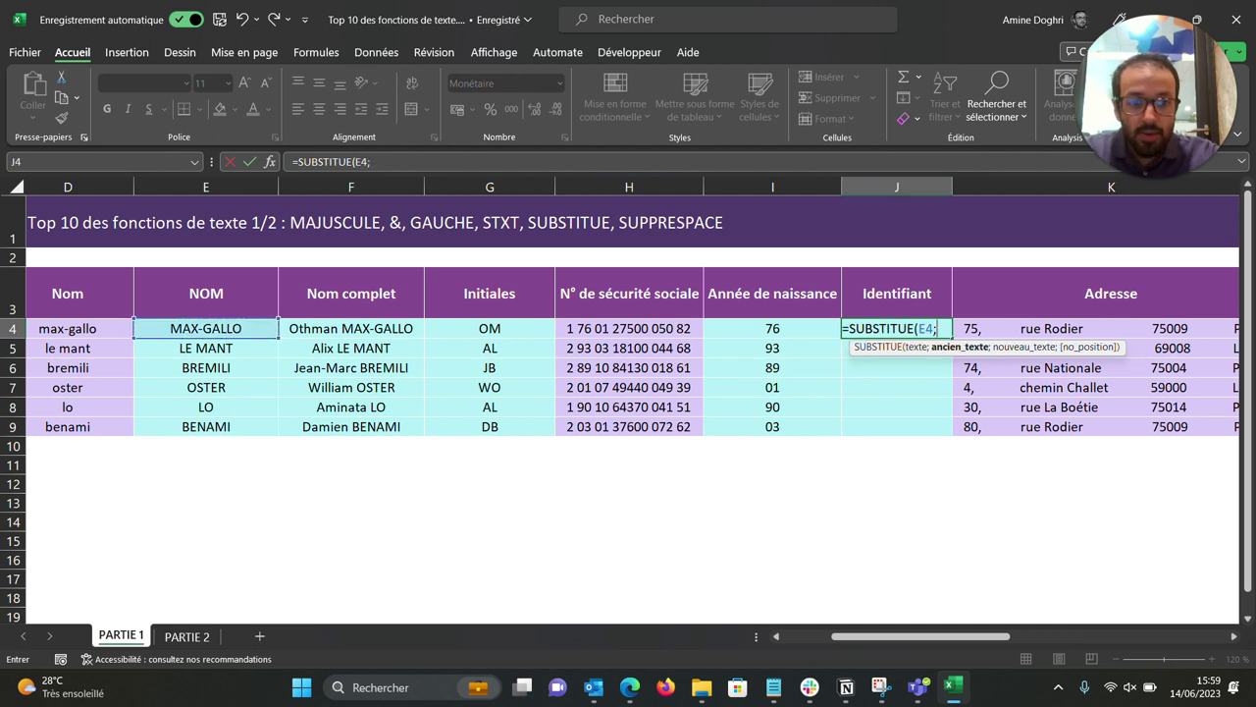
type("\"-")
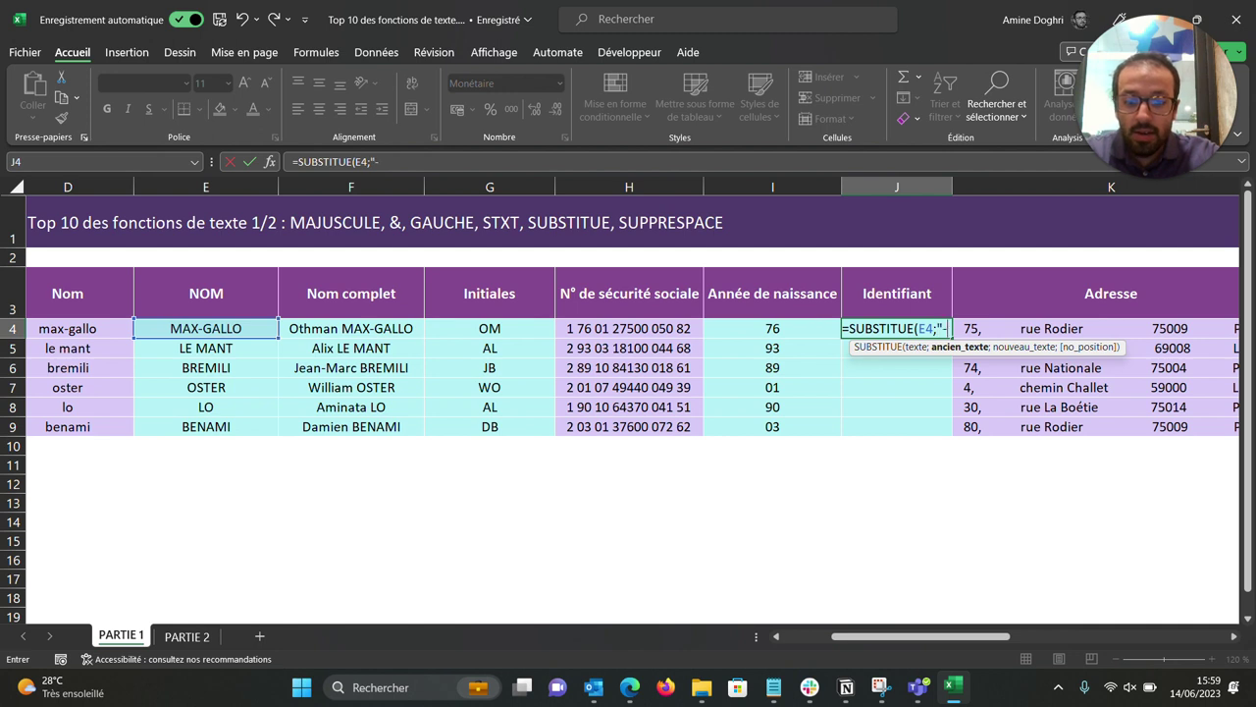
type("\";\"\"")
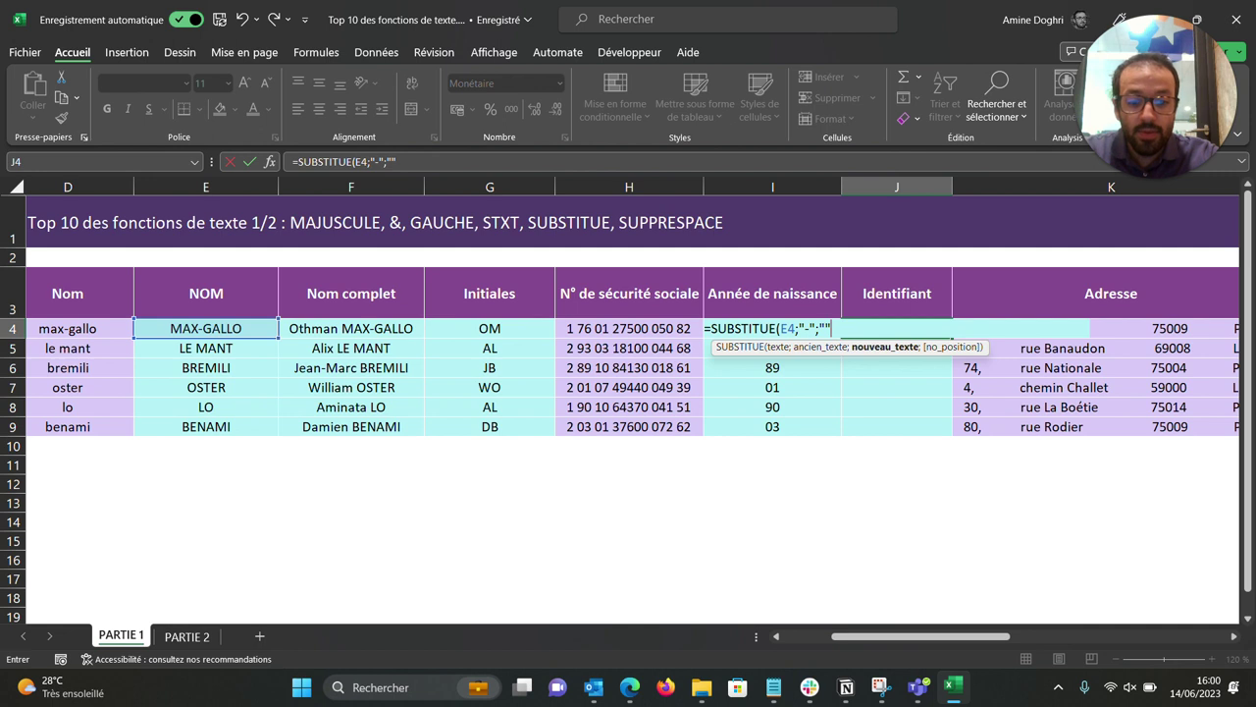
type(")")
key("Return")
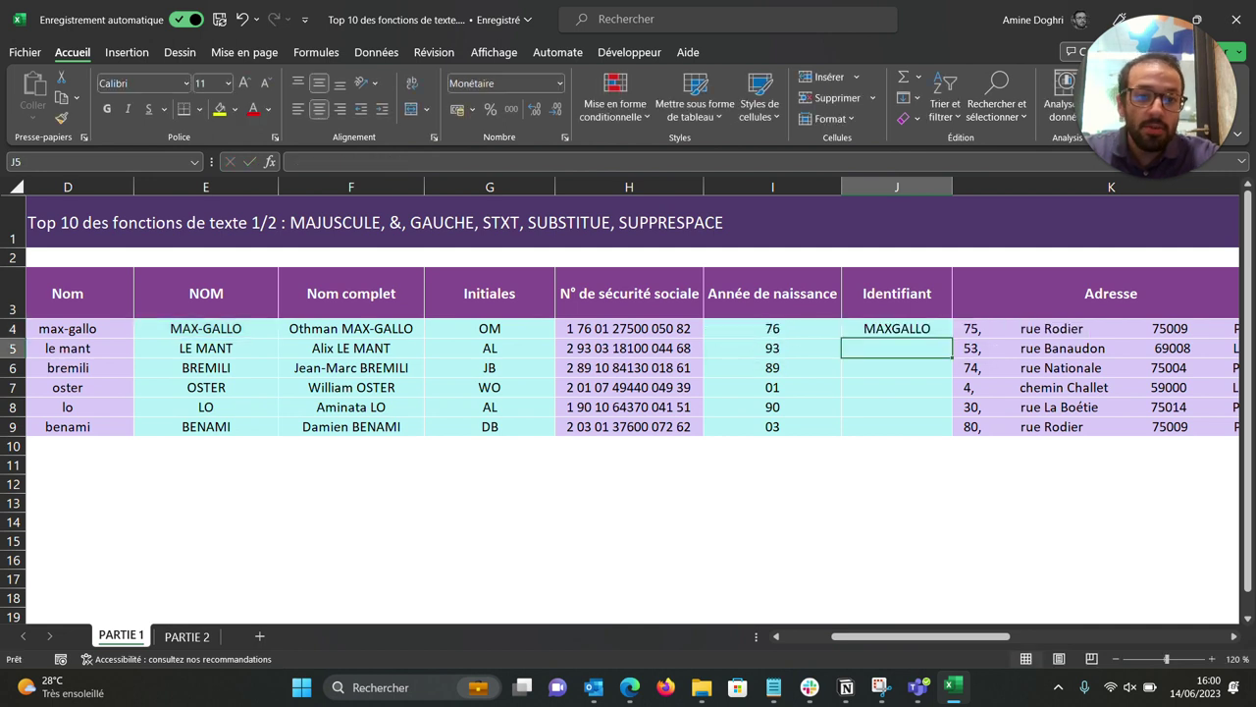
left_click(896, 328)
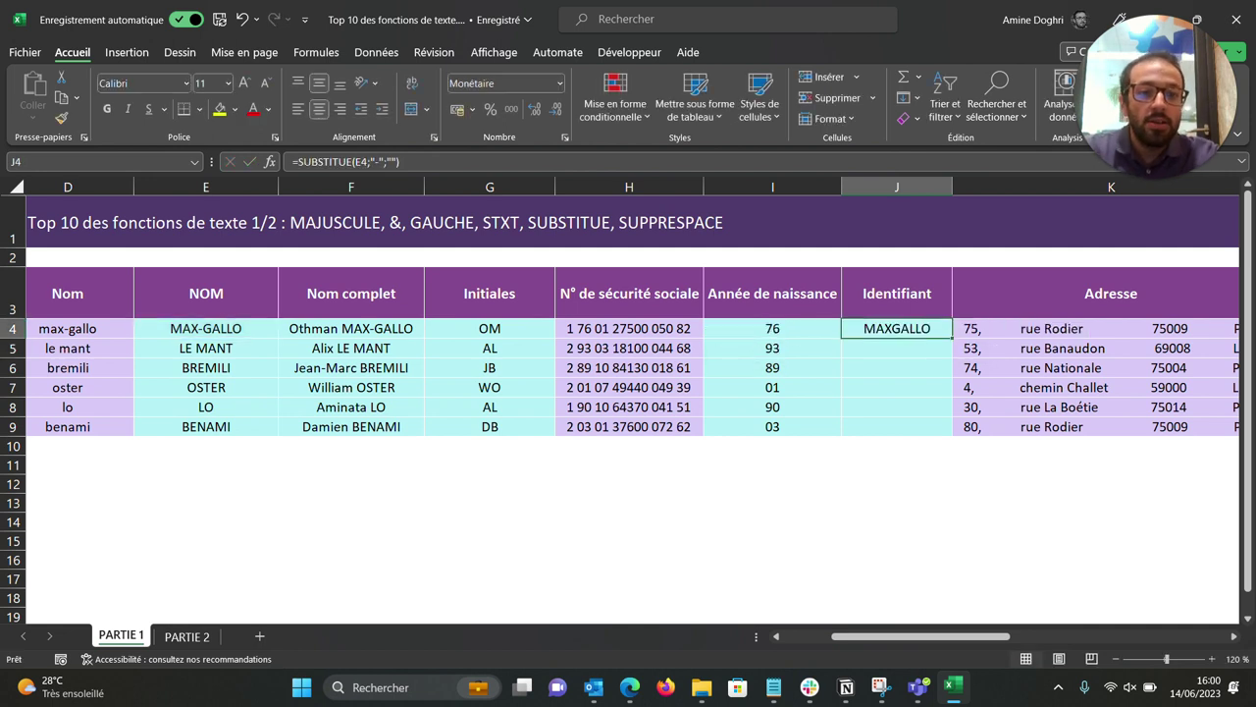
double_click(951, 338)
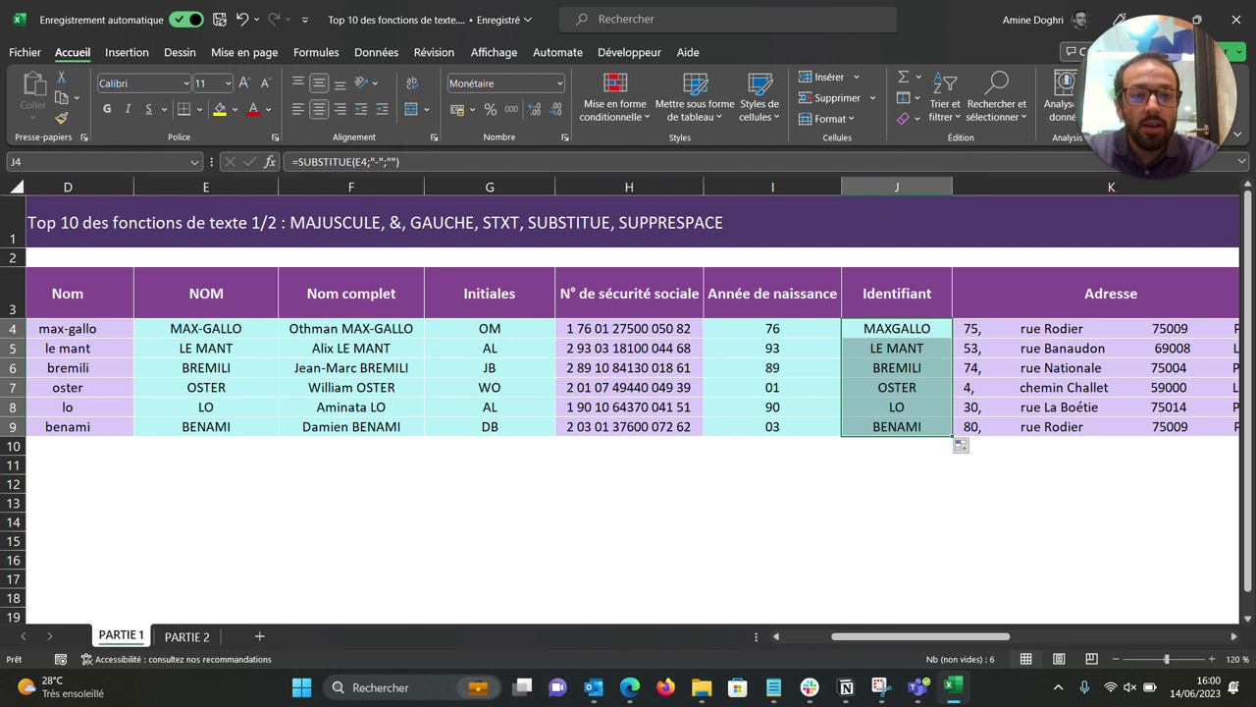
left_click(895, 328)
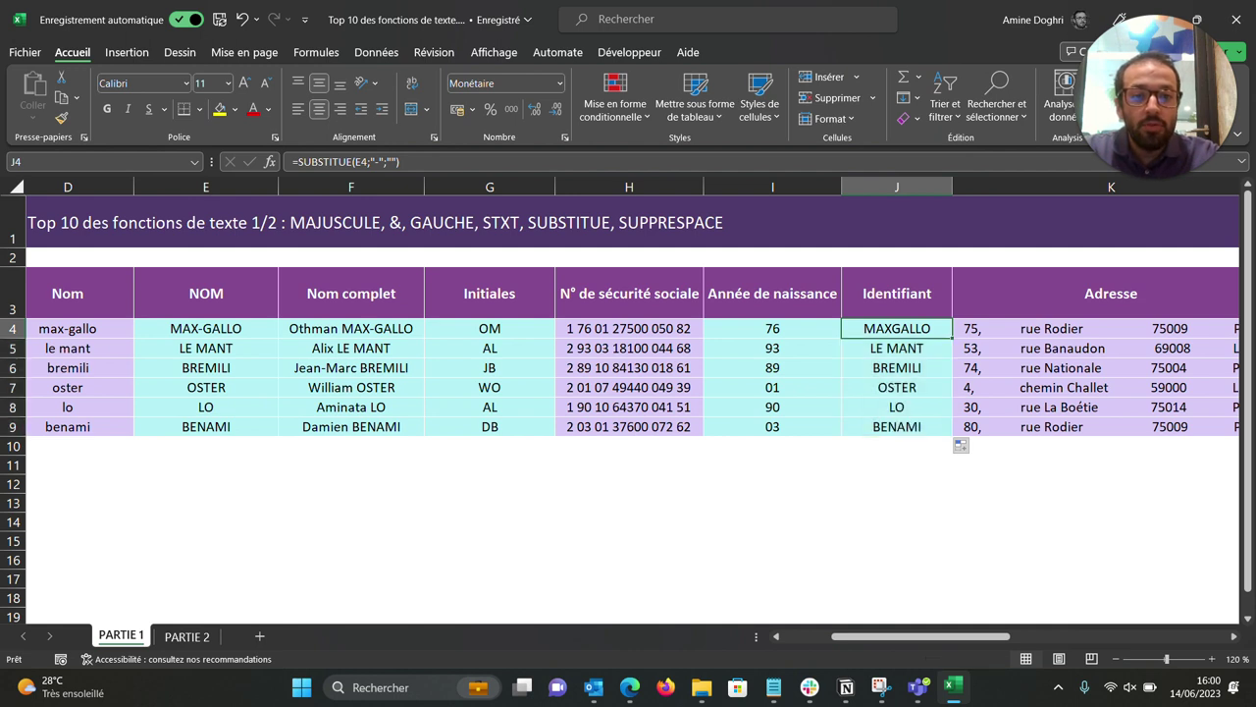
left_click(295, 161)
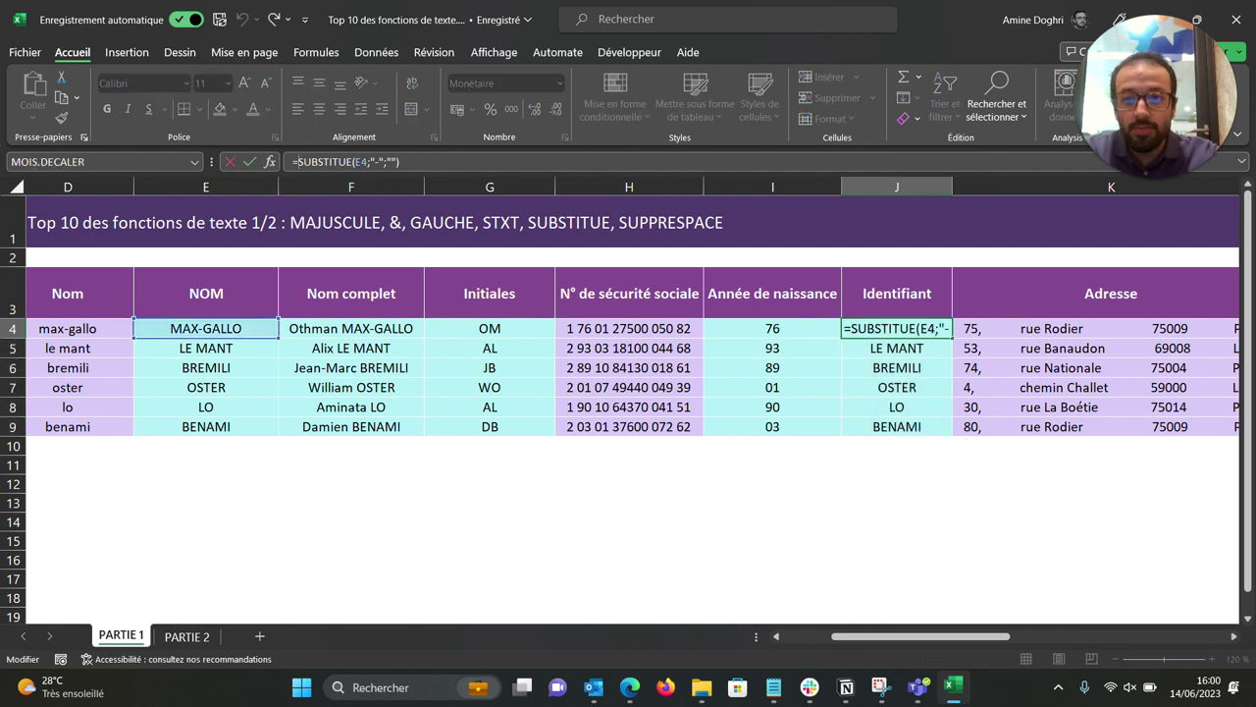
Wrap J4's formula in a second SUBSTITUE removing spaces, then refill J4:J9 so LE MANT becomes LEMANT.
type("substitue(")
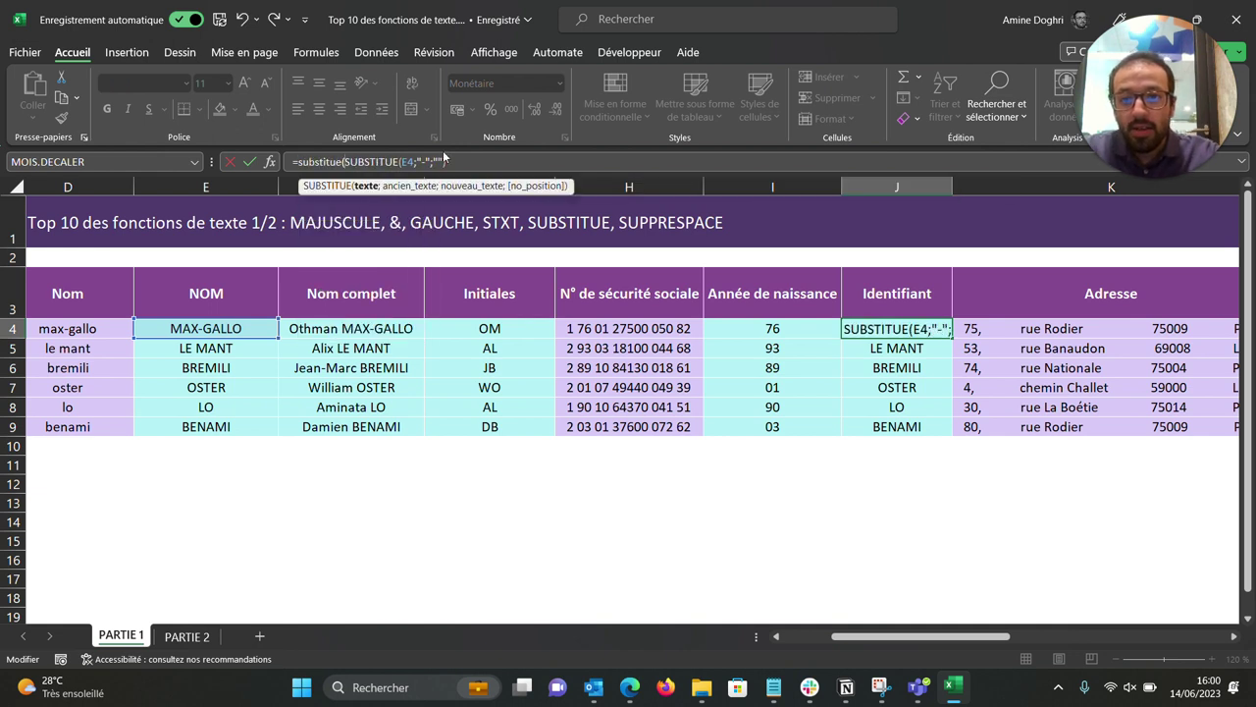
key("End")
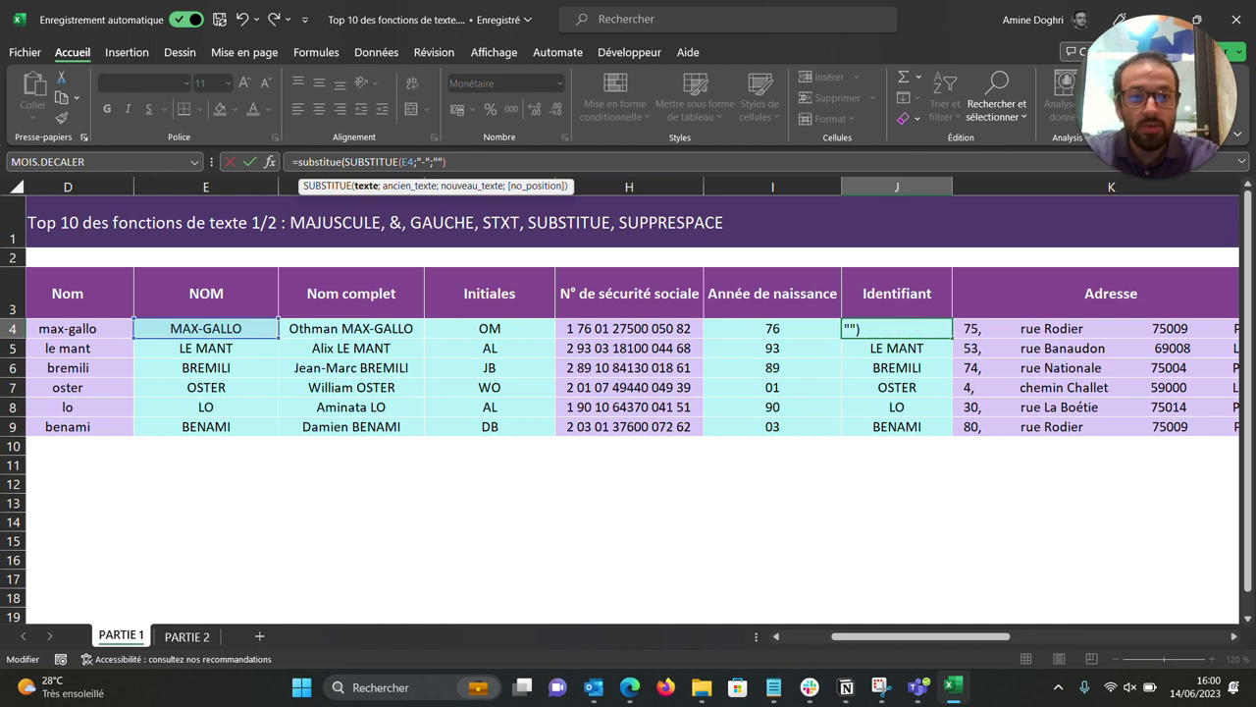
type(";\"-\"")
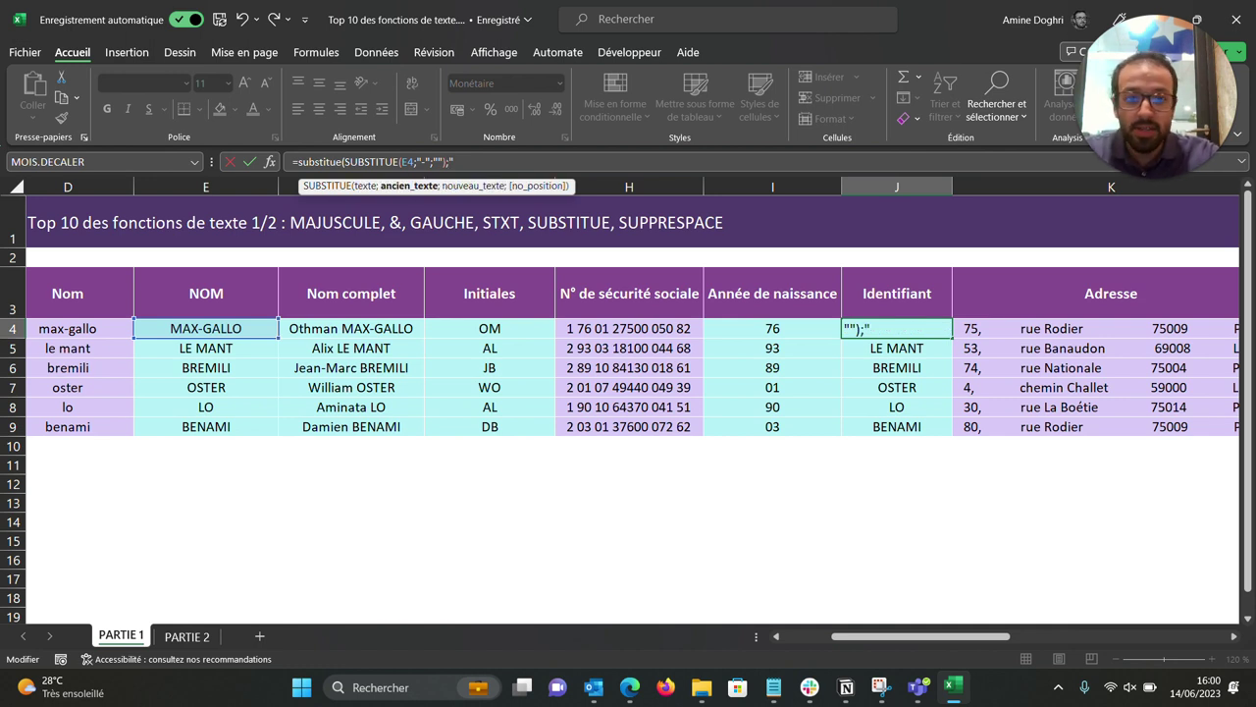
type(";")
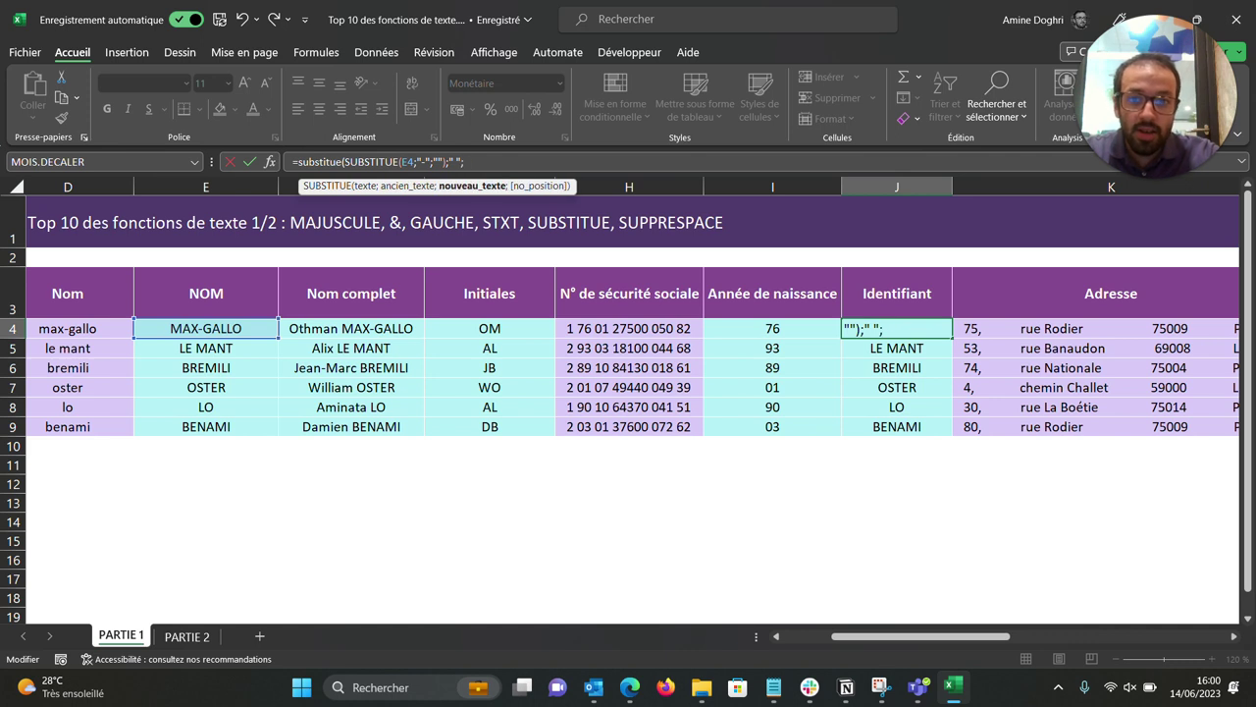
key("Return")
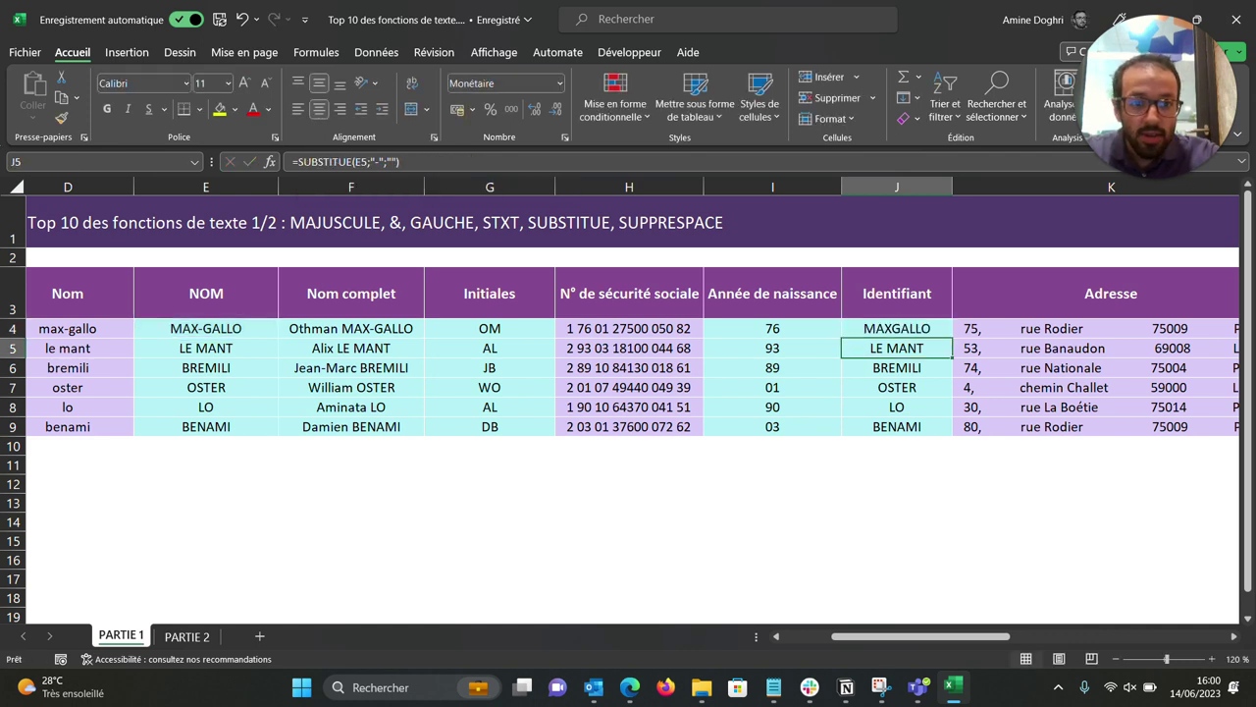
key("Up")
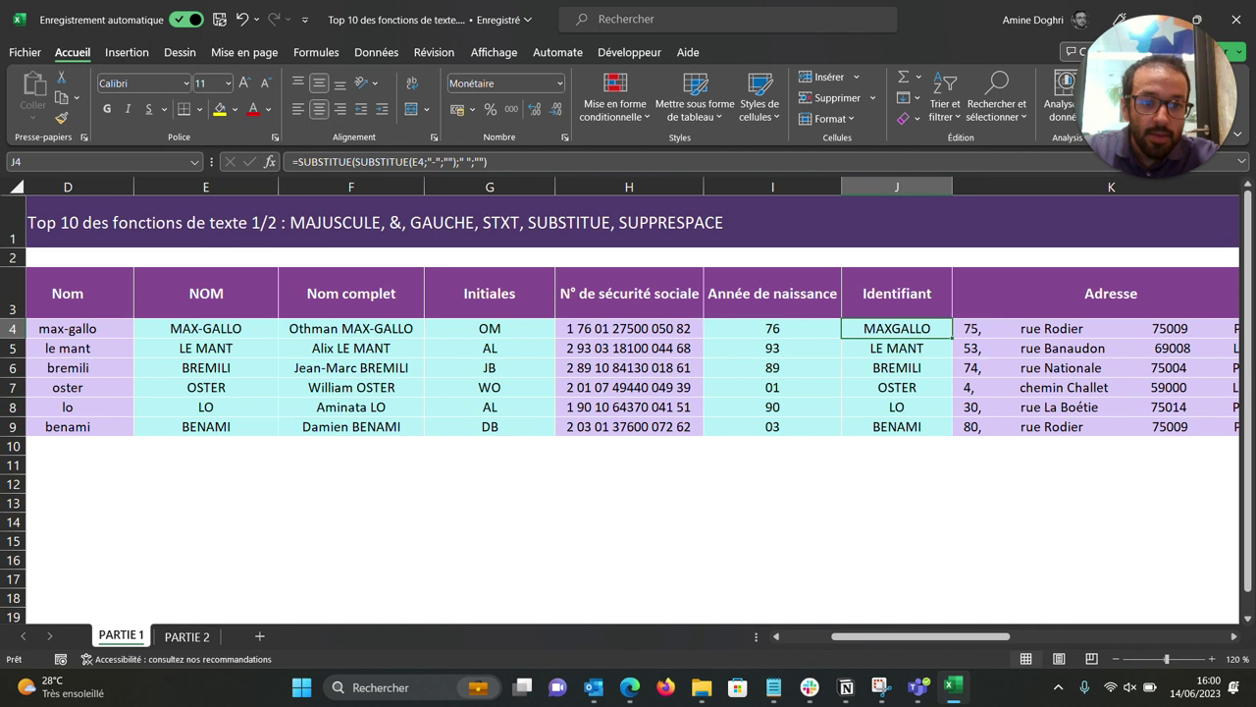
double_click(952, 337)
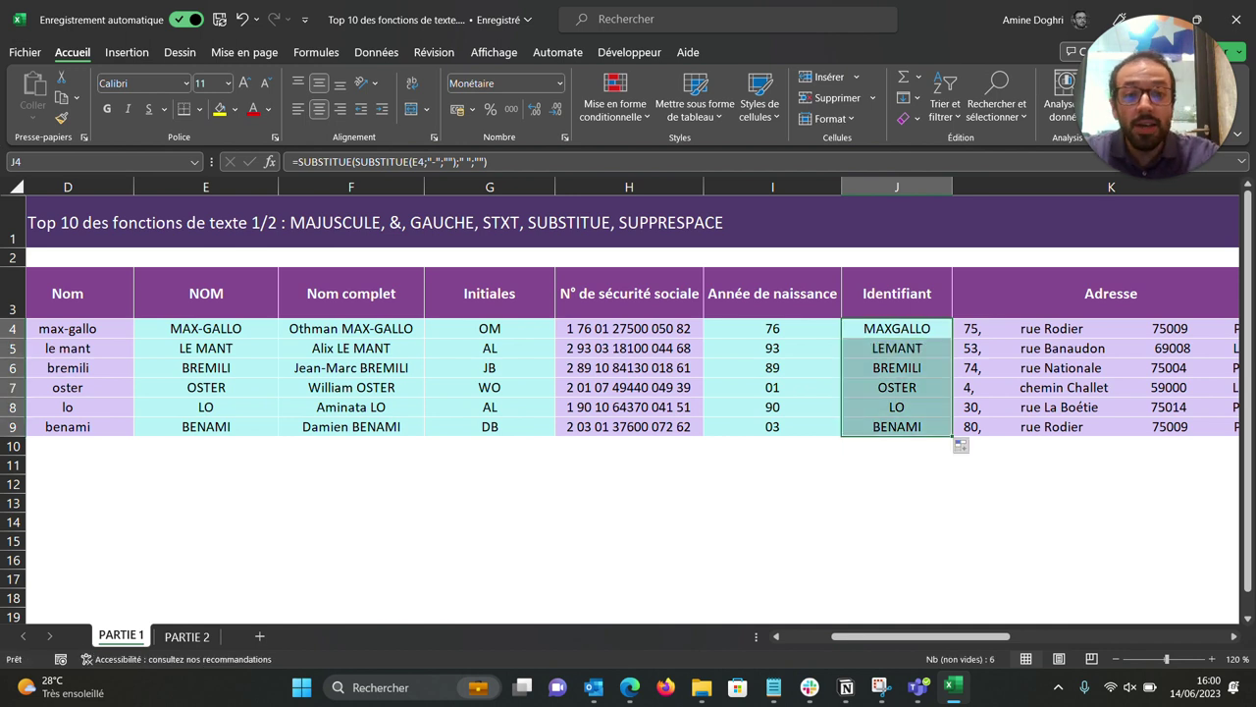
scroll(628, 354, "right", 2)
scroll(628, 353, "right", 1)
scroll(628, 353, "right", 1)
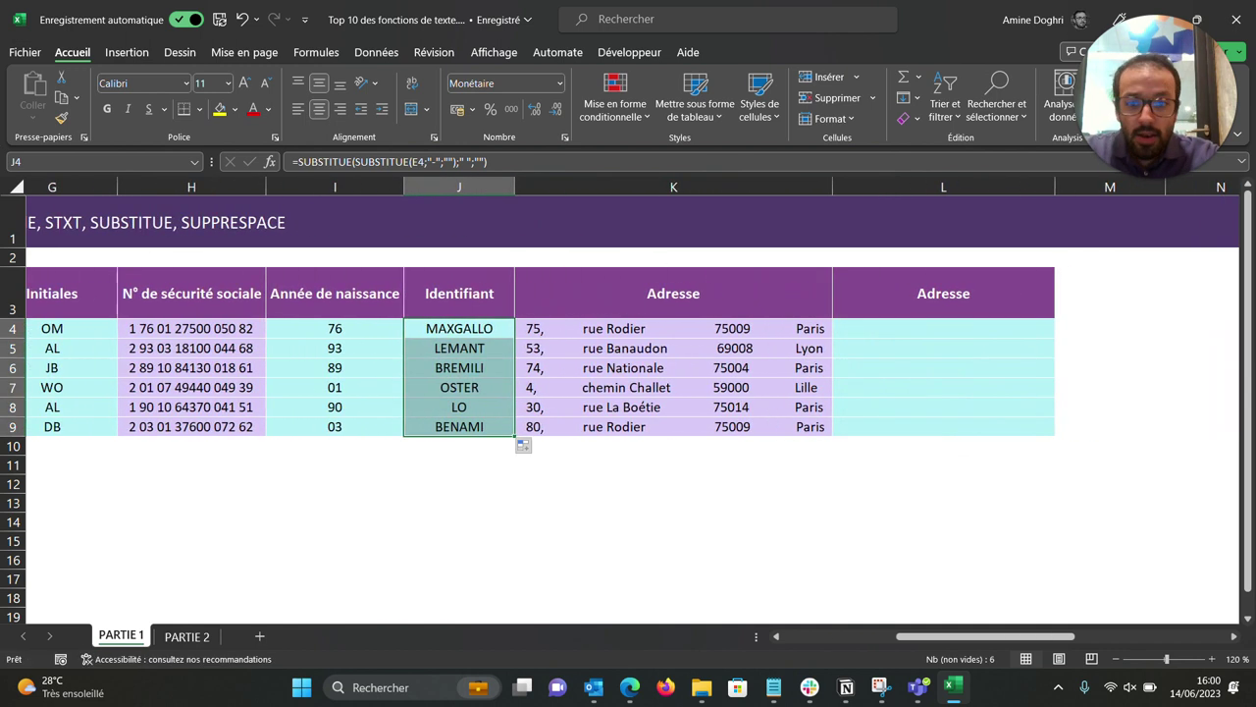
left_click(943, 328)
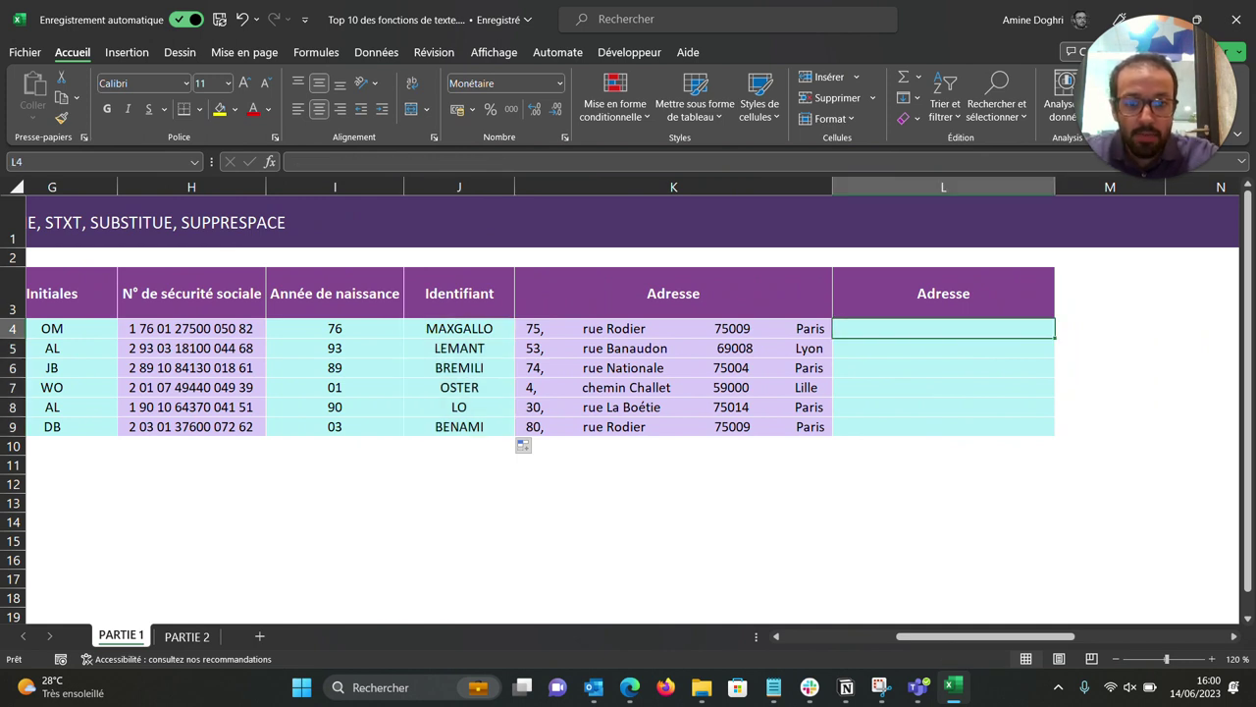
Enter =SUPPRESPACE(K4) in L4 and fill it down to L9 to clean the address spacing.
type("=")
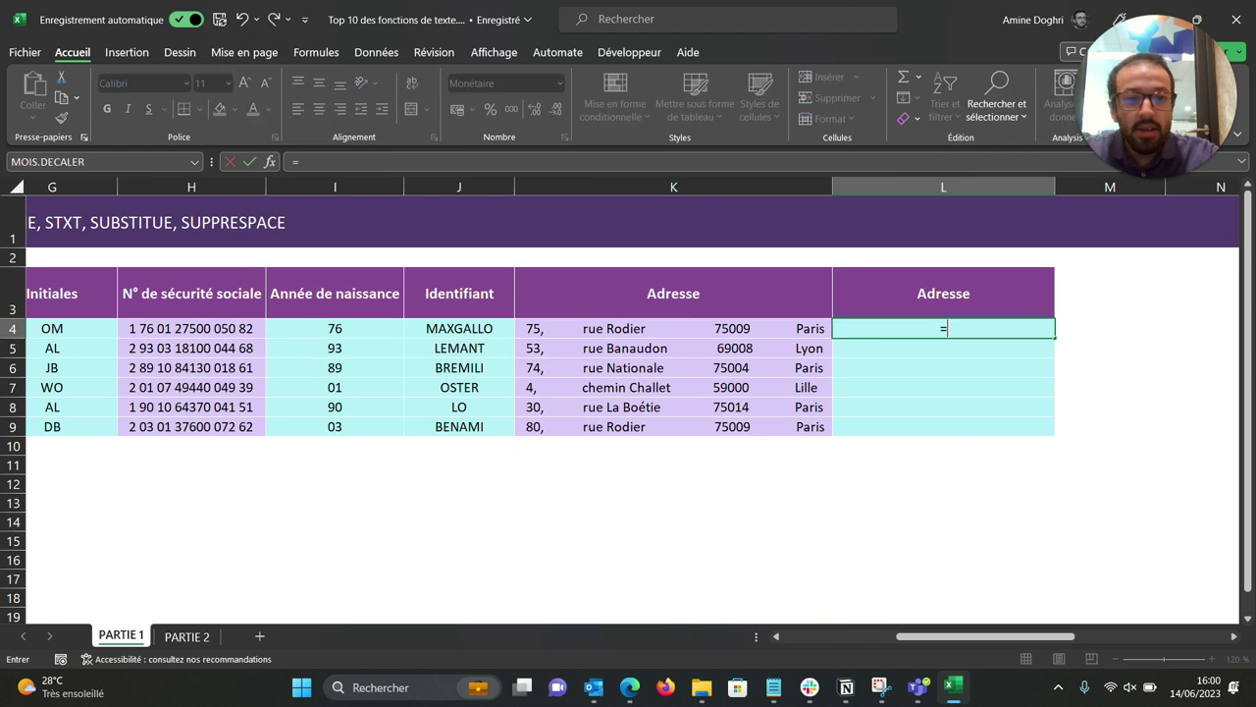
type("SUPPR")
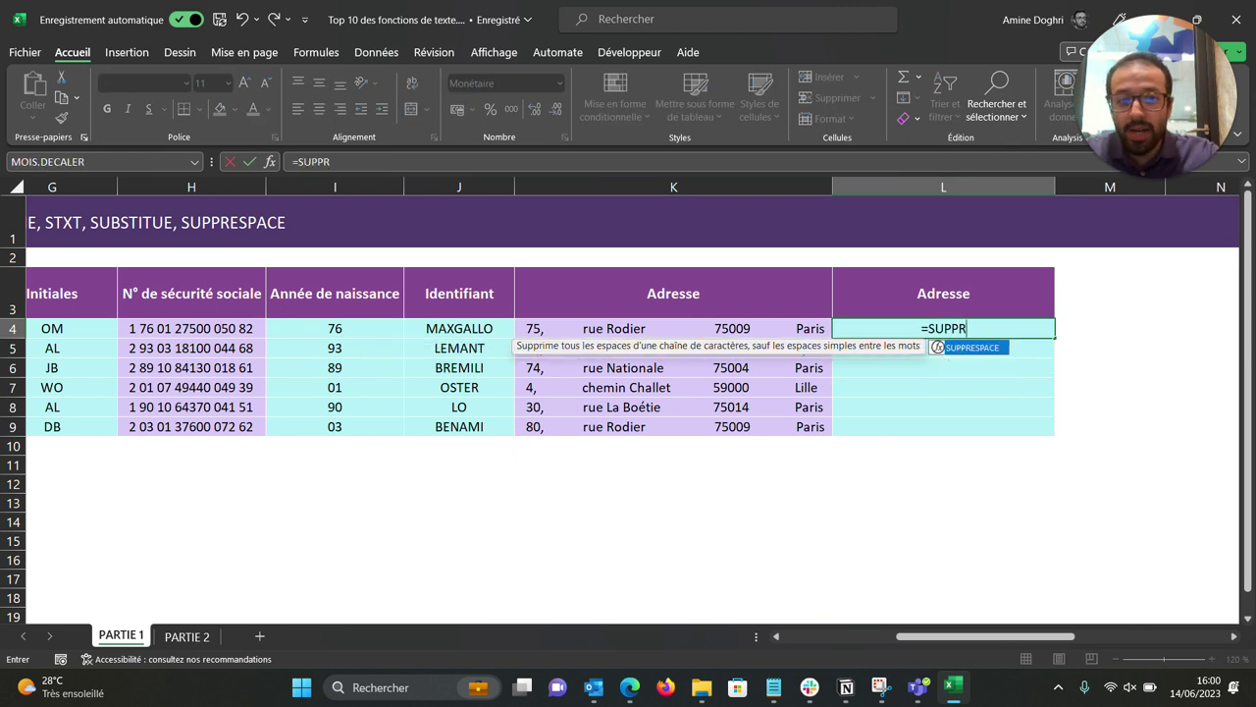
type("ES")
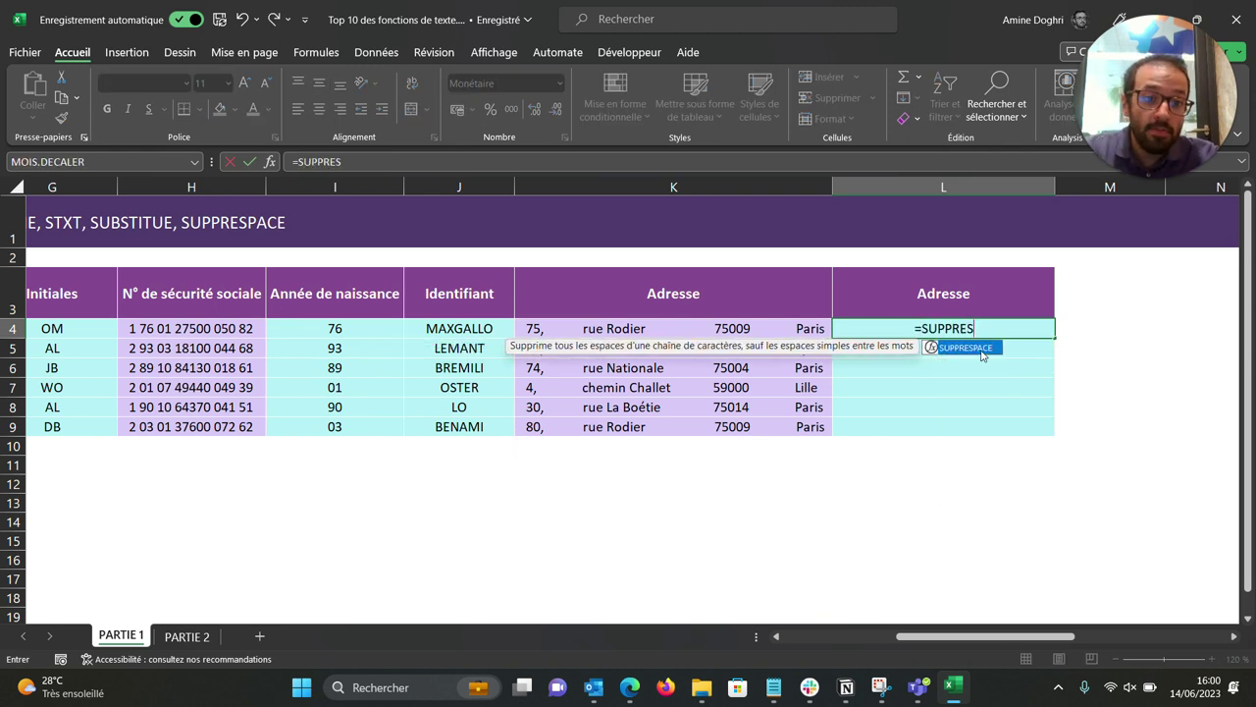
double_click(965, 347)
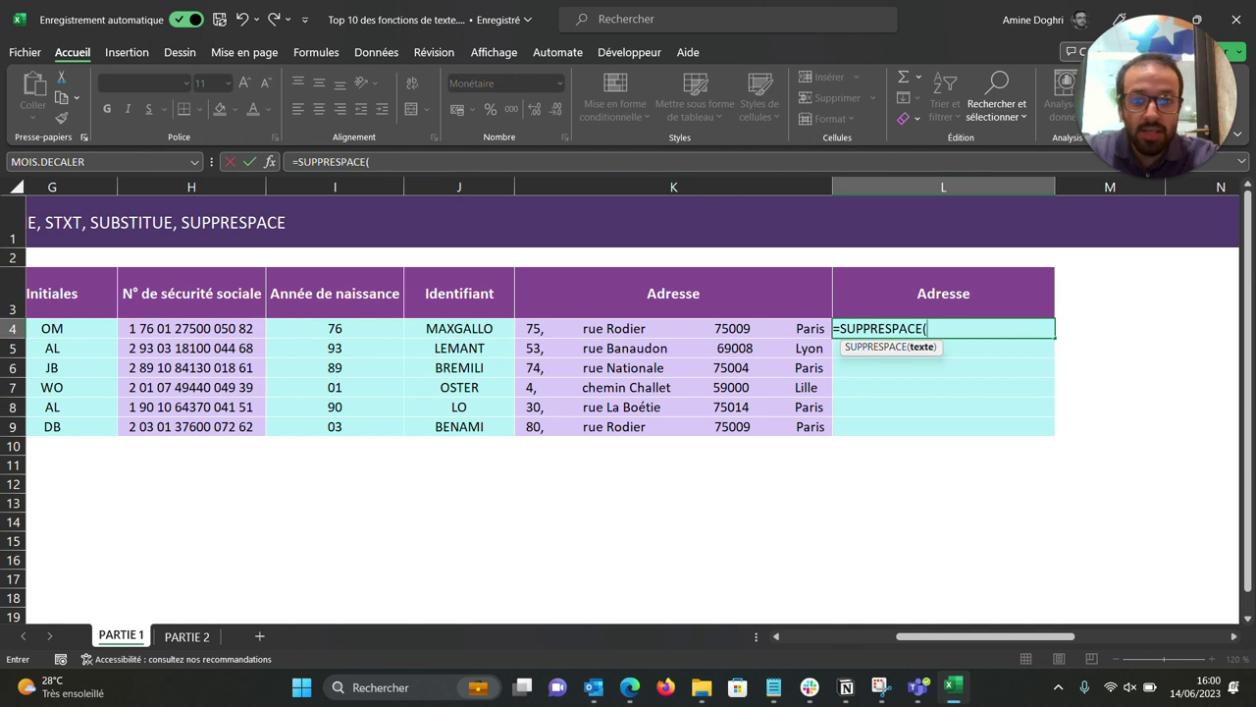
key("Left")
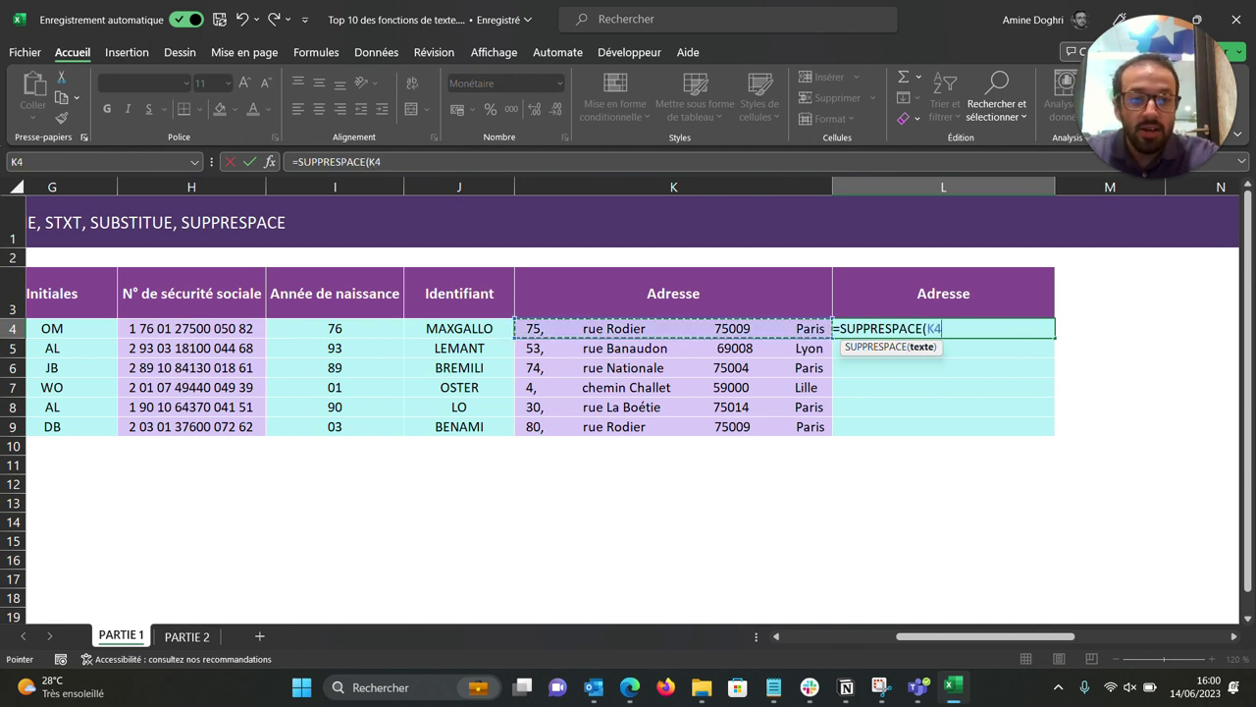
type(")")
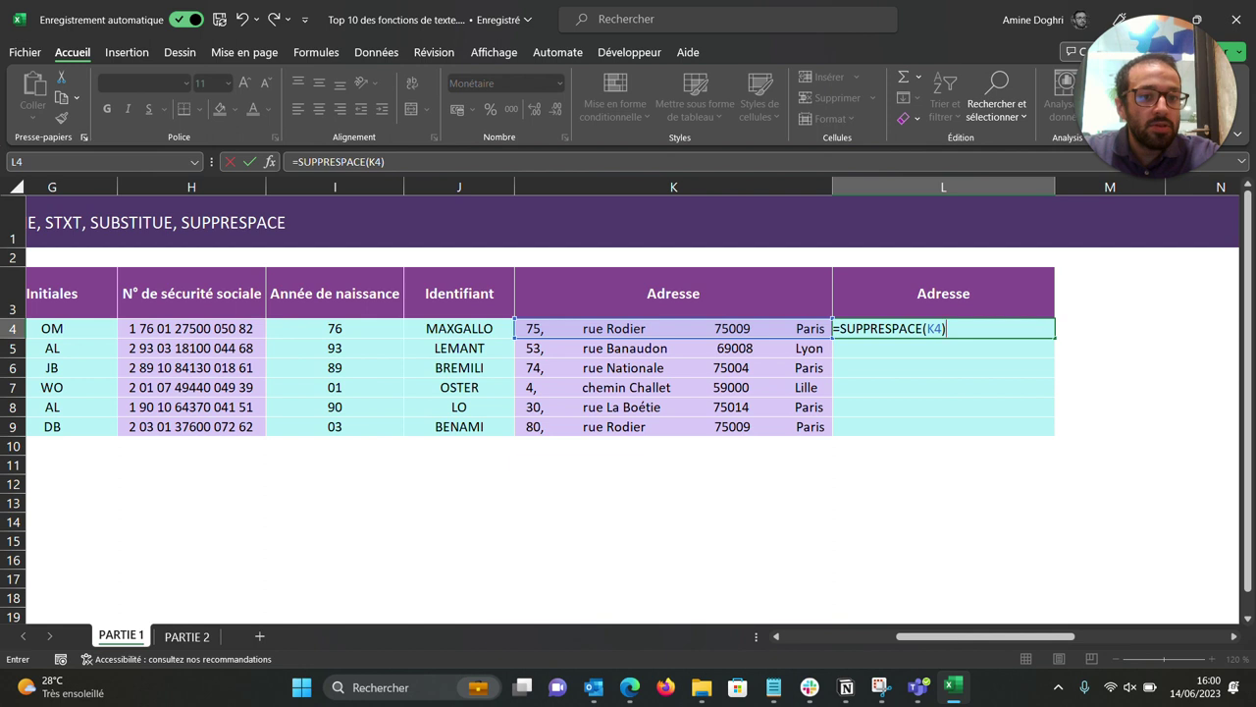
key("Return")
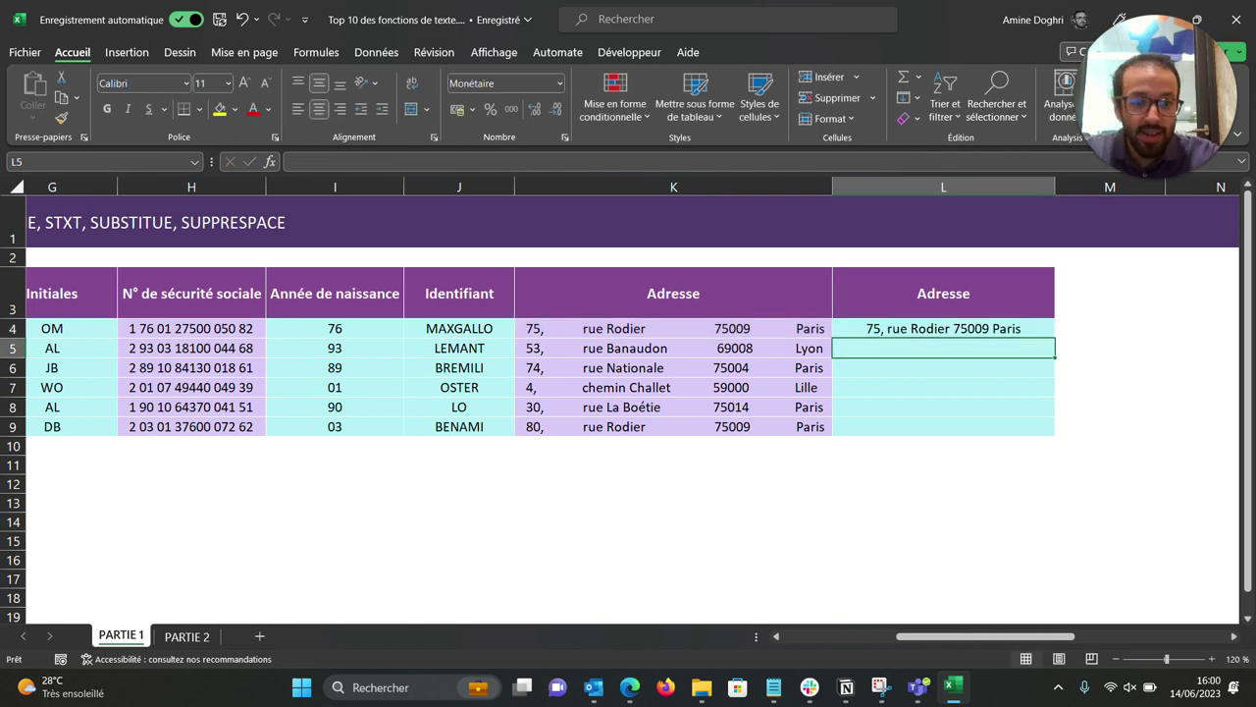
left_click(943, 328)
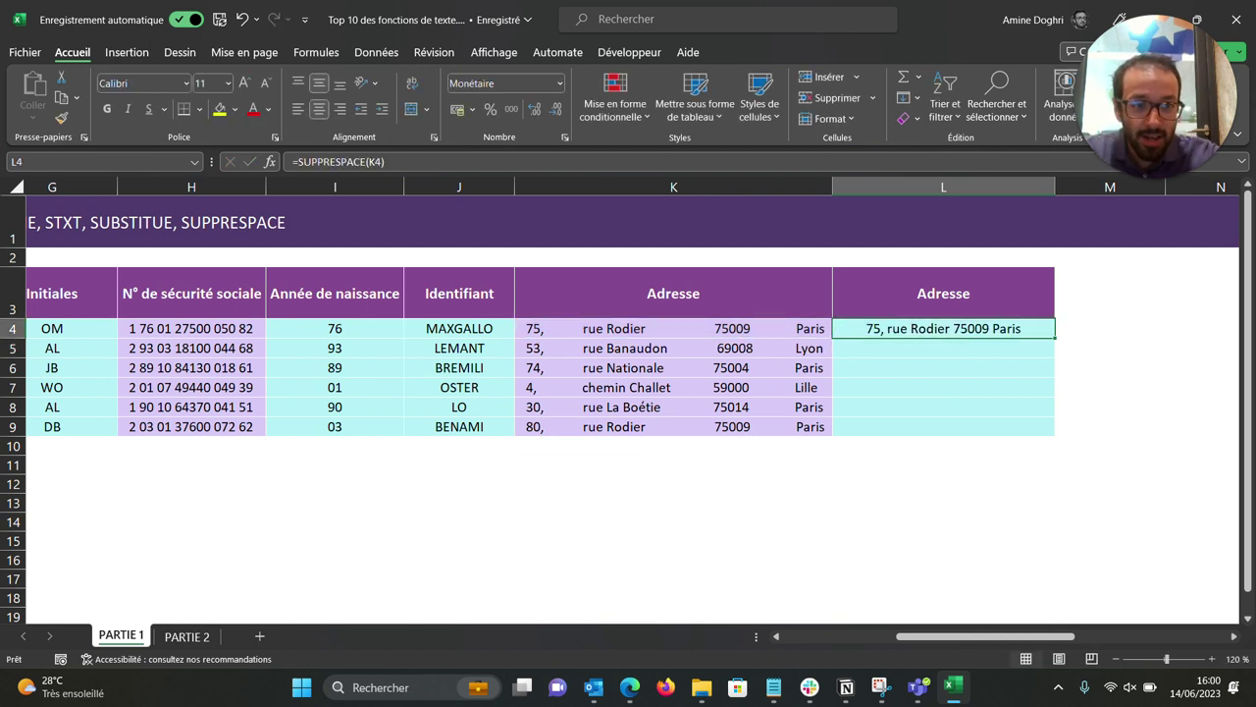
double_click(1055, 337)
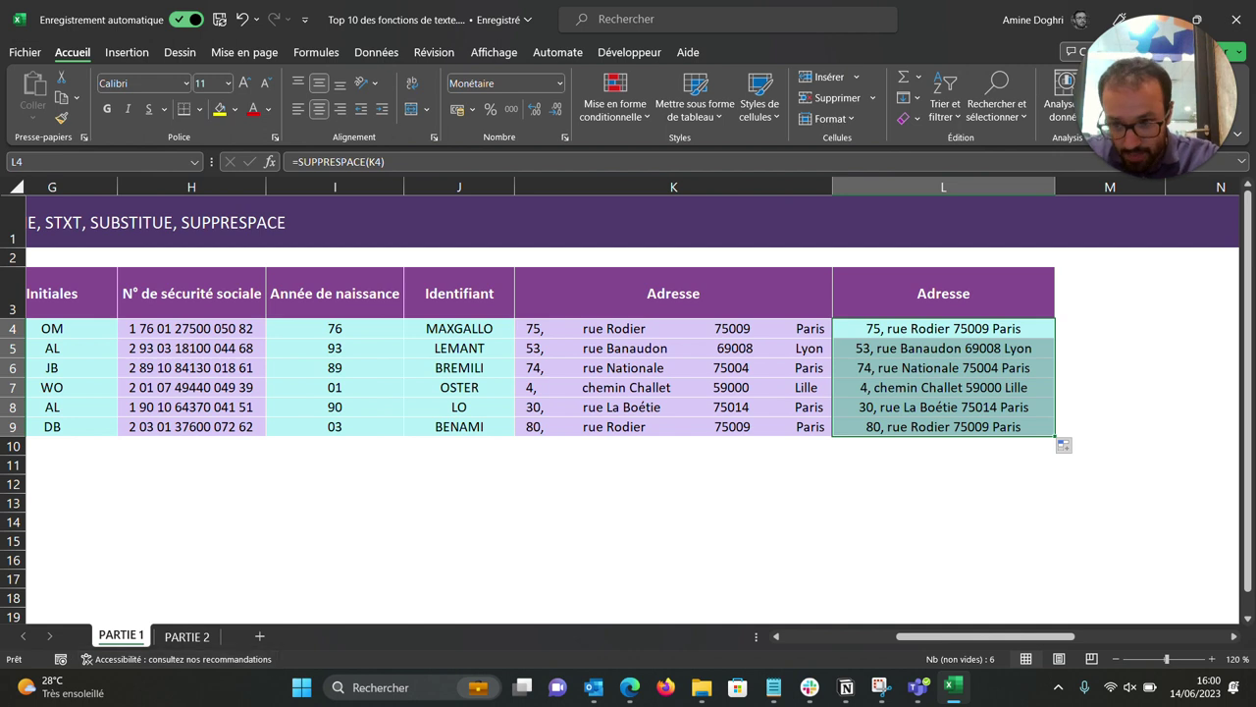
left_click(186, 636)
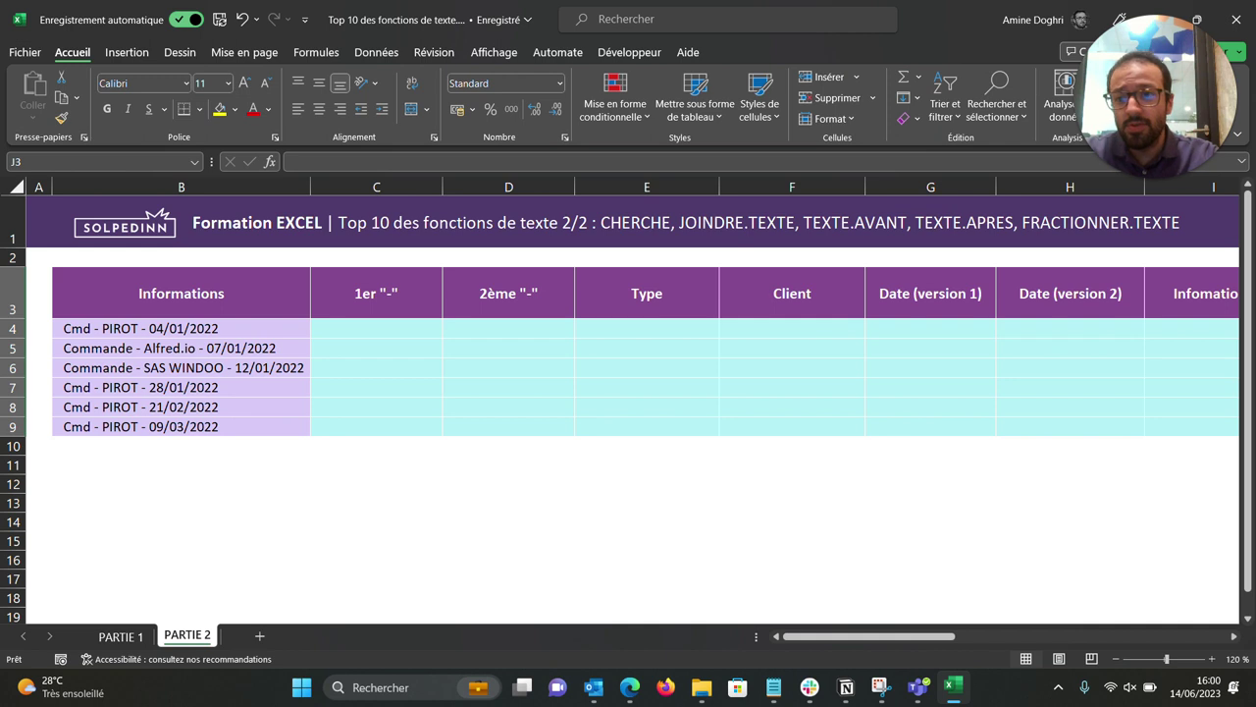
Enter =CHERCHE("-";B4) in C4 and fill it down to C9, giving 5, 10, 10, 5, 5, 5.
left_click(376, 328)
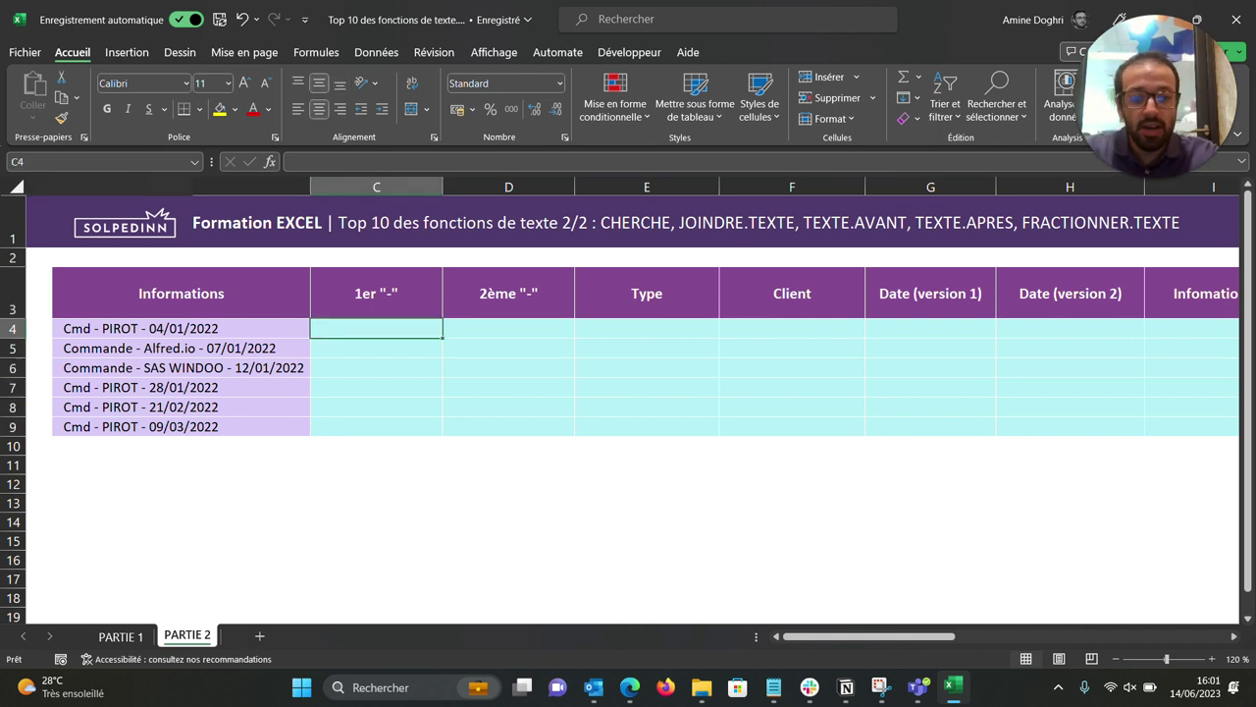
type("=")
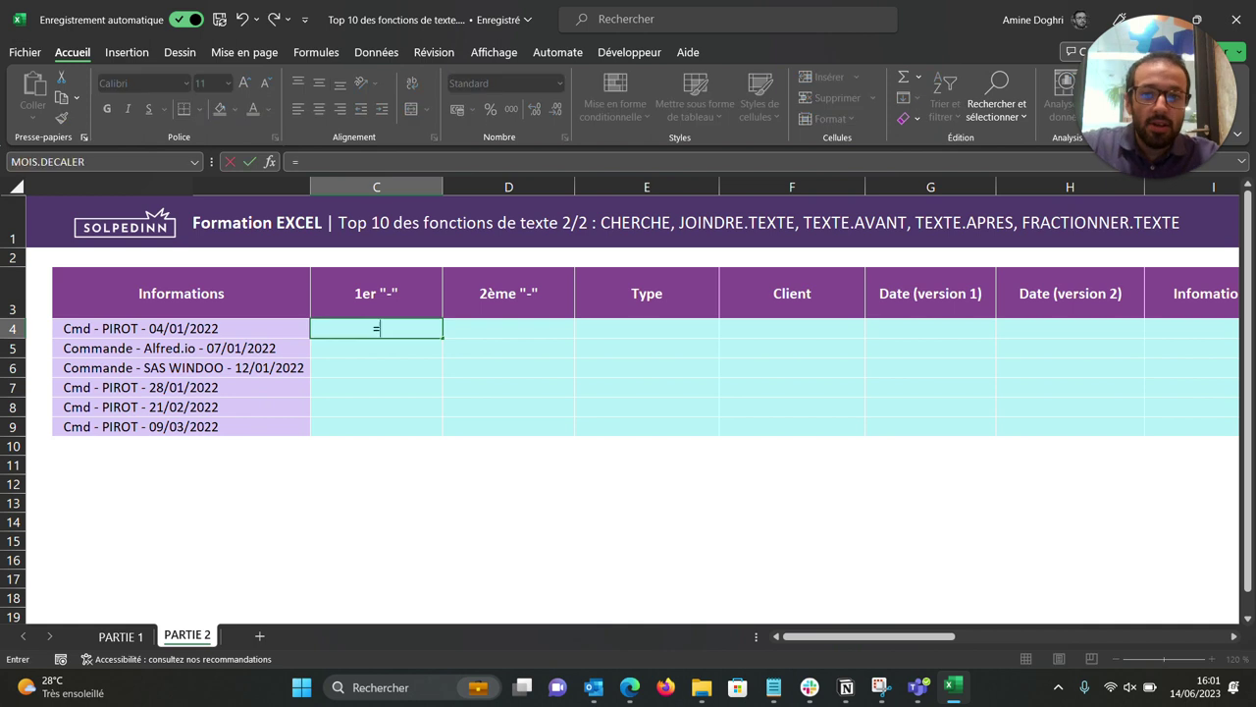
type("CHERCHE(\"-\";")
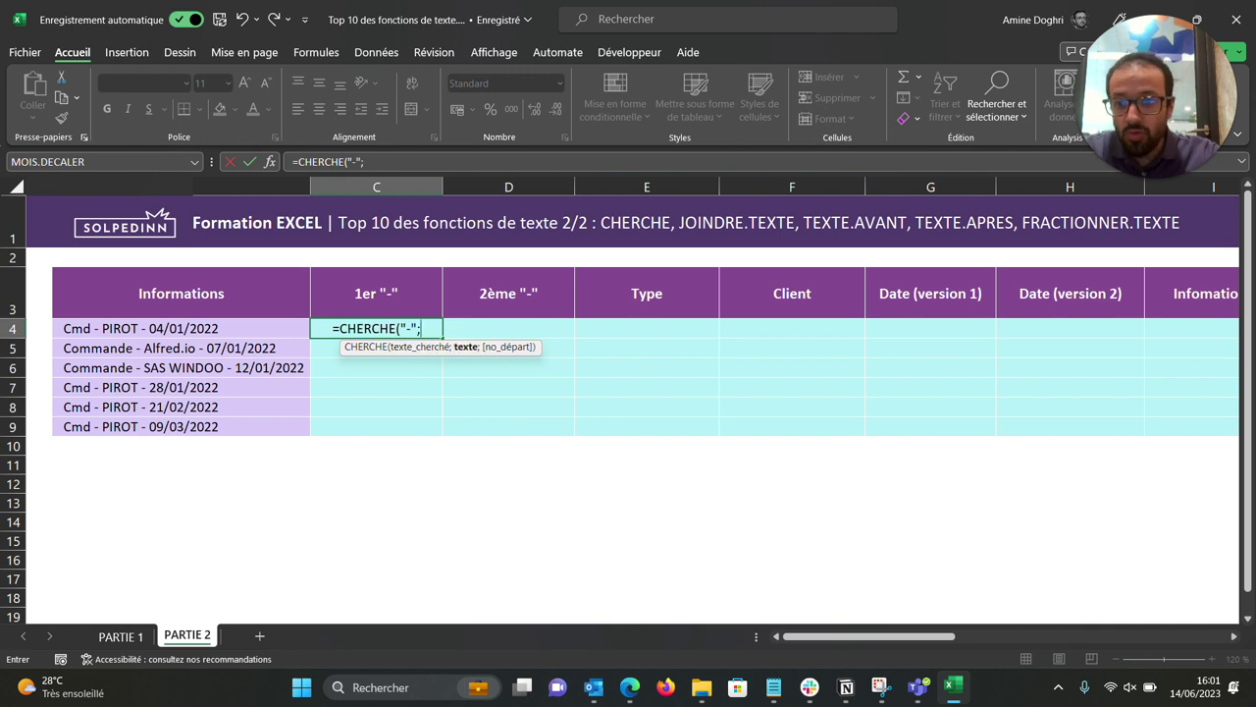
left_click(180, 328)
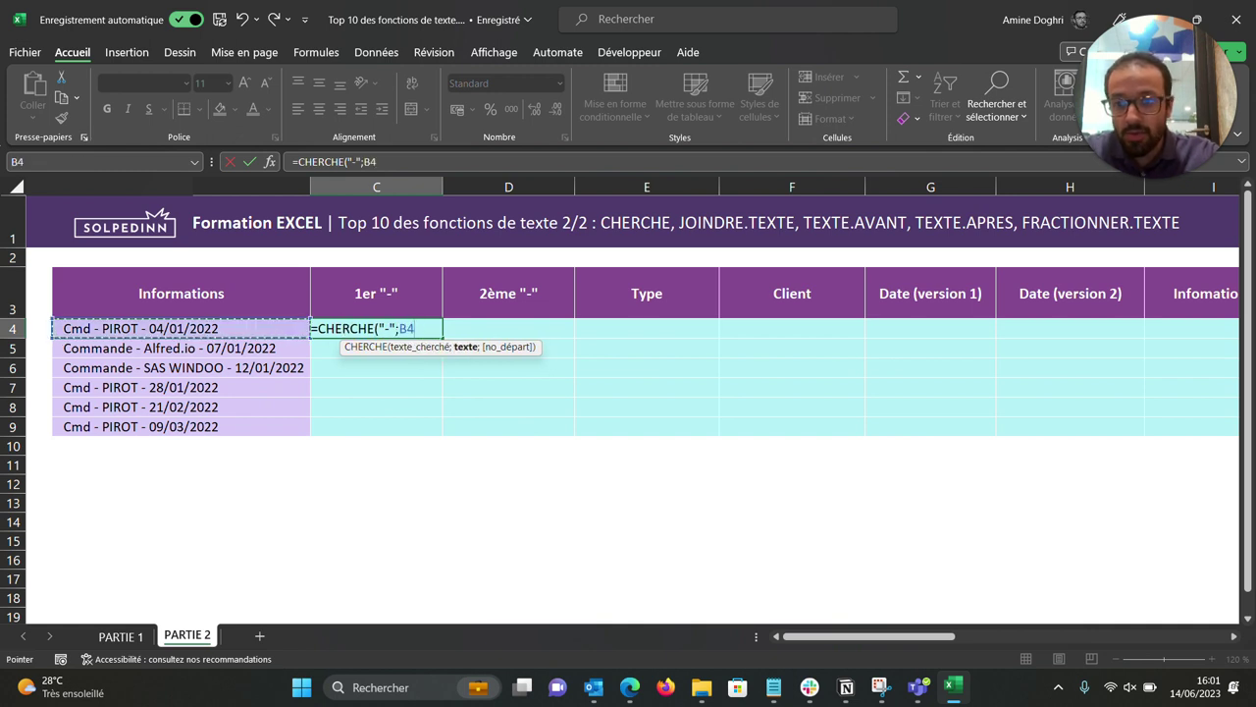
type(")")
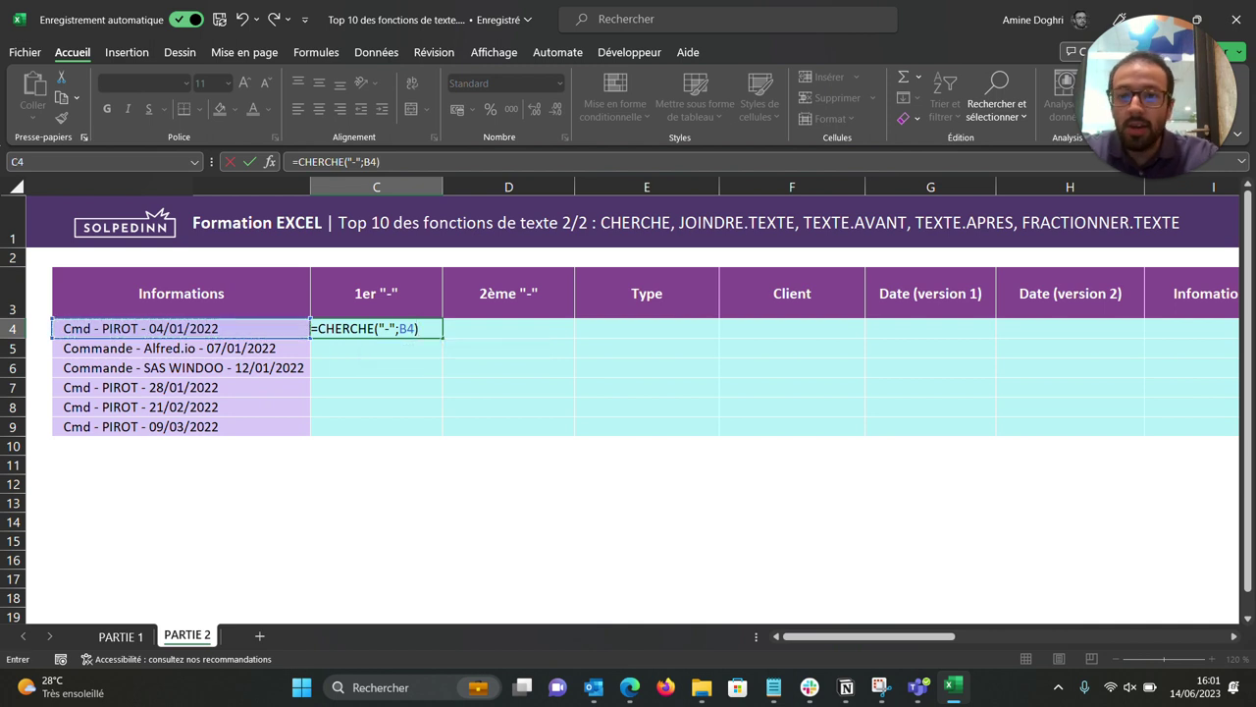
key("Return")
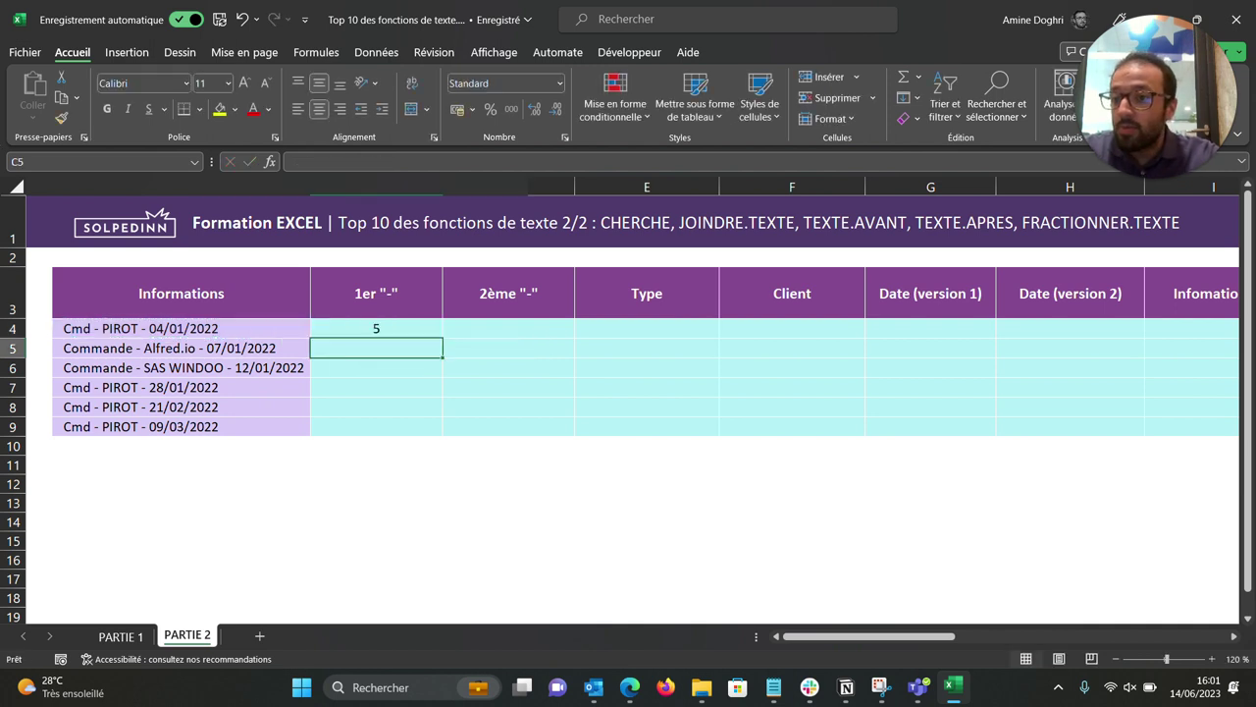
left_click(376, 328)
left_click_drag(442, 337, 442, 435)
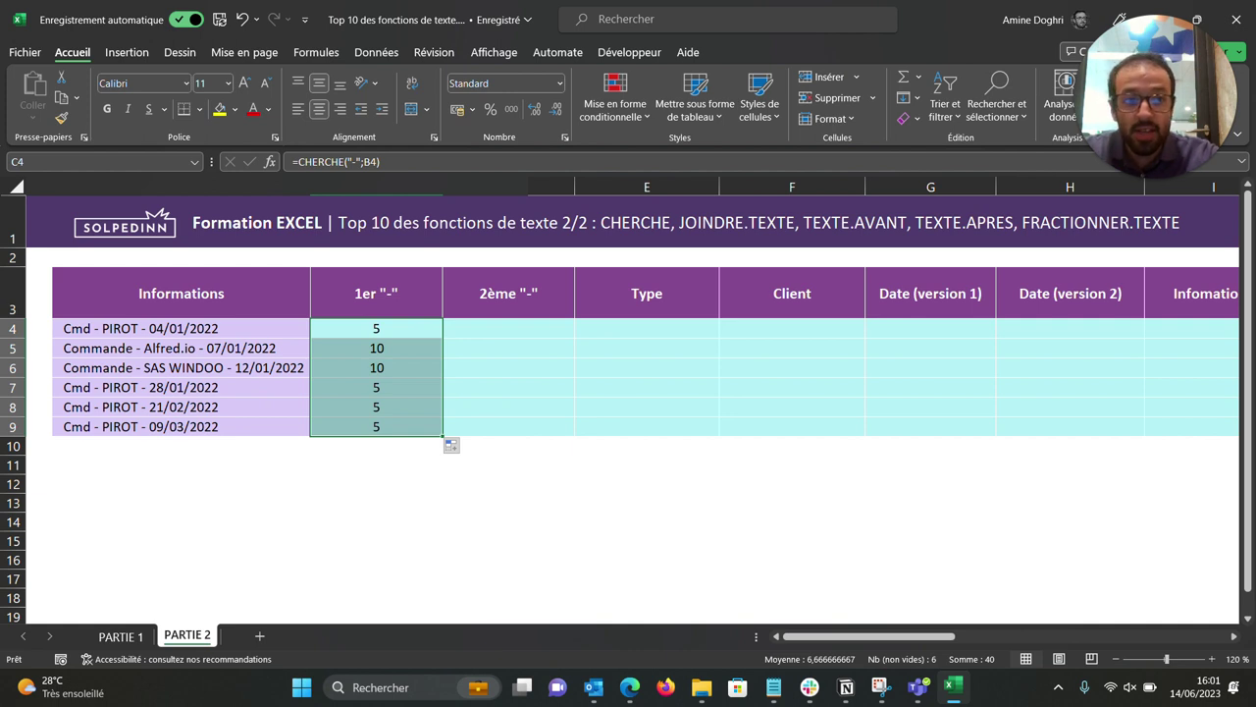
left_click(509, 328)
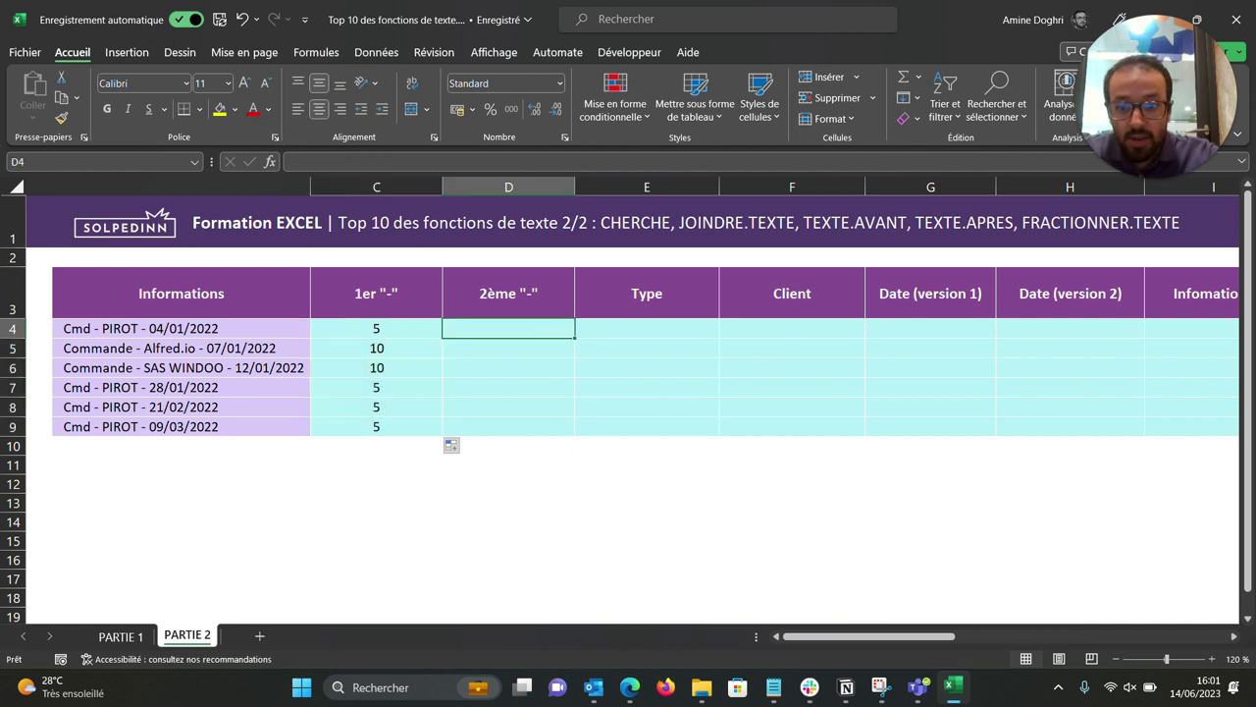
Enter =CHERCHE("-";B4;C4+1) in D4 and copy it down to D9, giving 13, 22, 23, 13, 13, 13.
type("=")
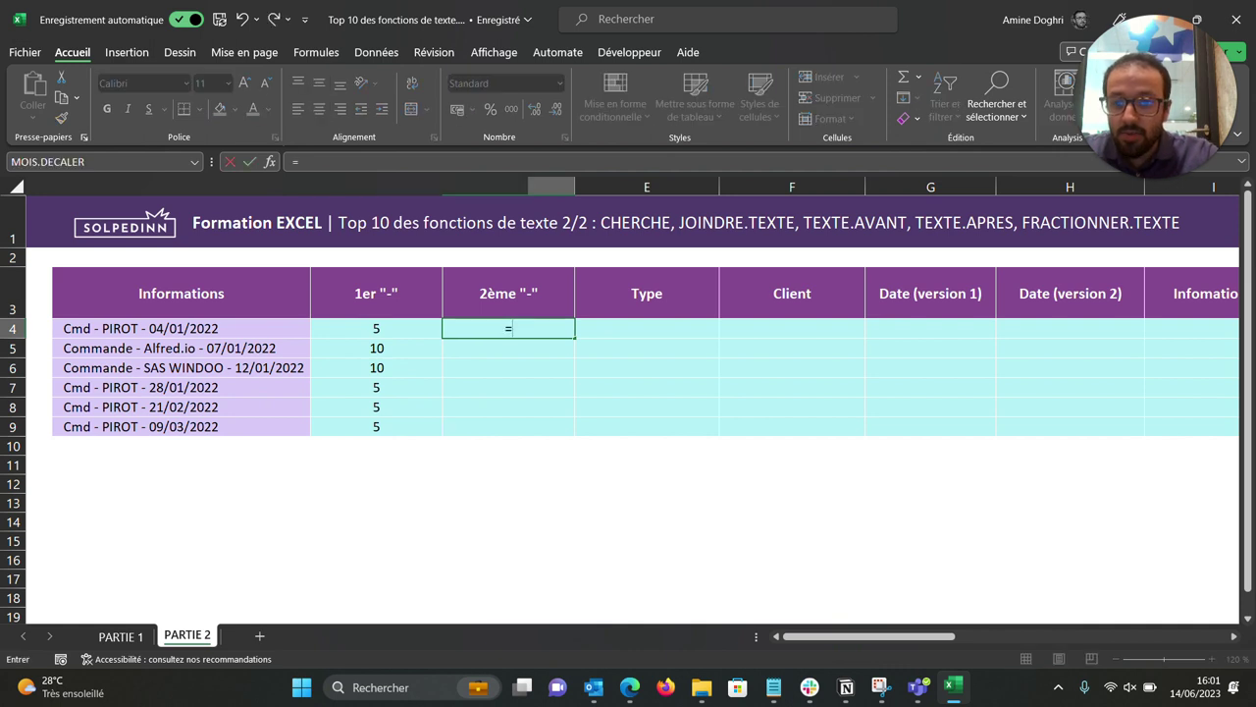
type("CHERCHE")
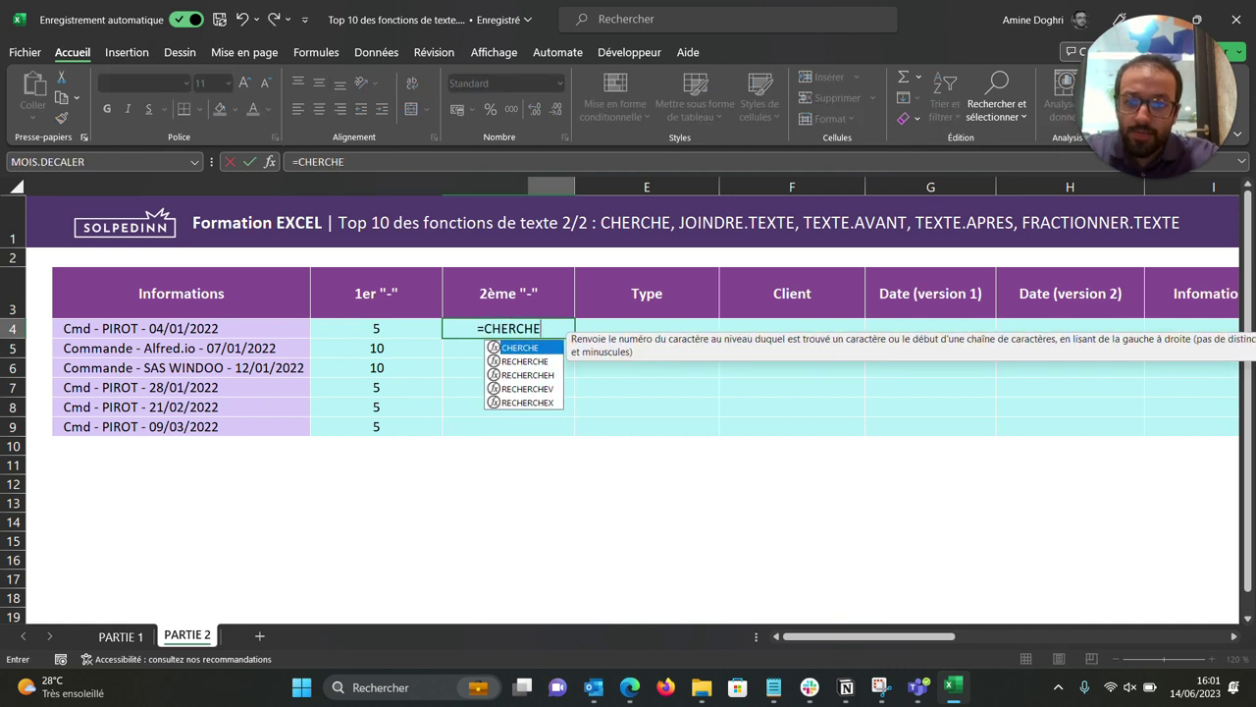
type("(\"")
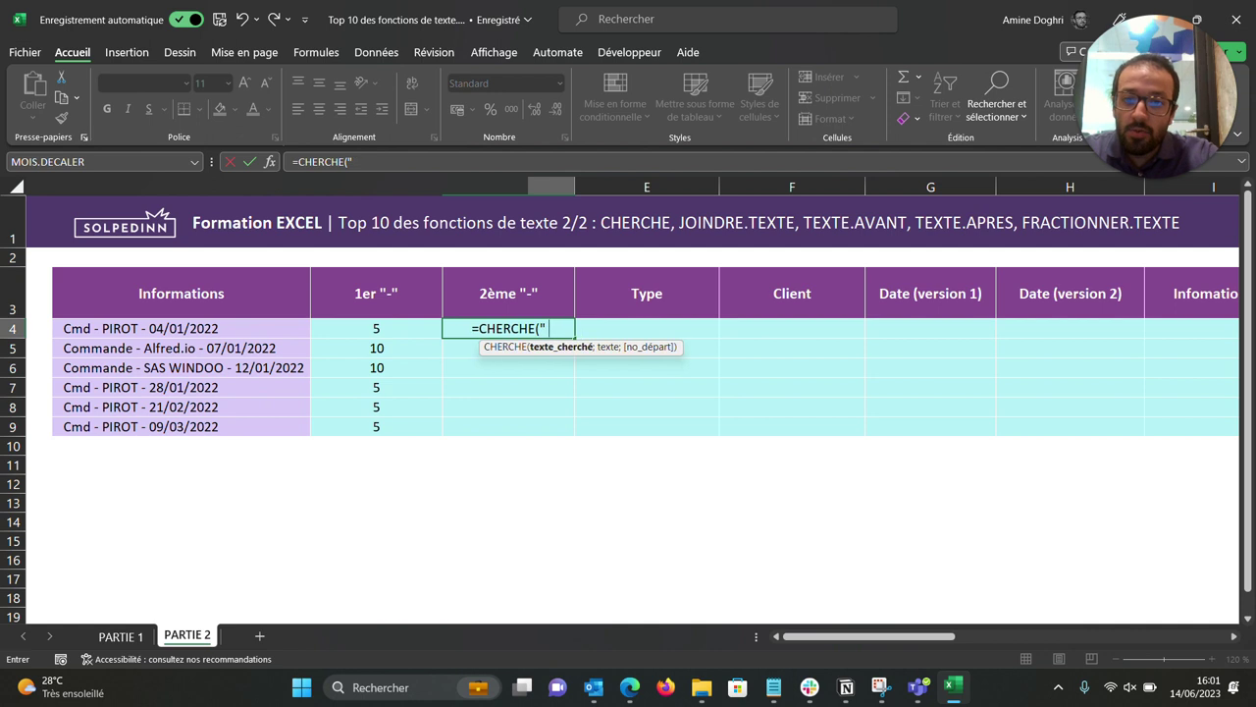
type("-\";")
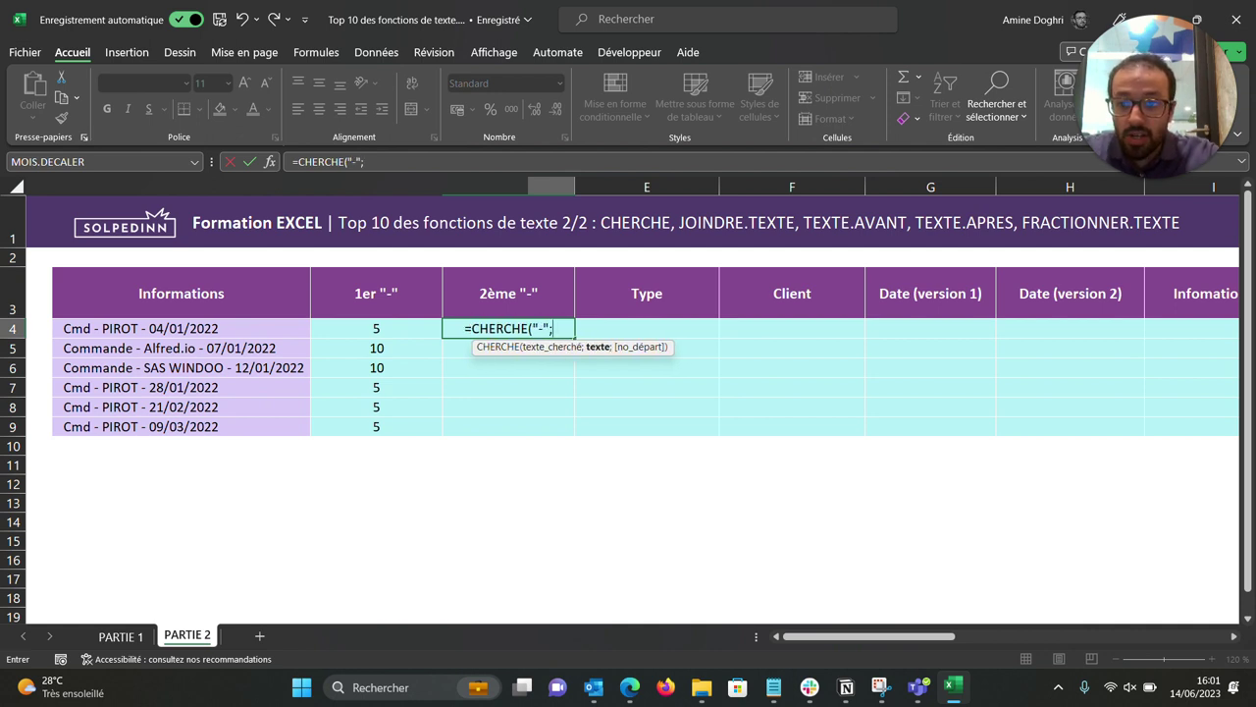
left_click(181, 328)
type(";")
left_click(375, 327)
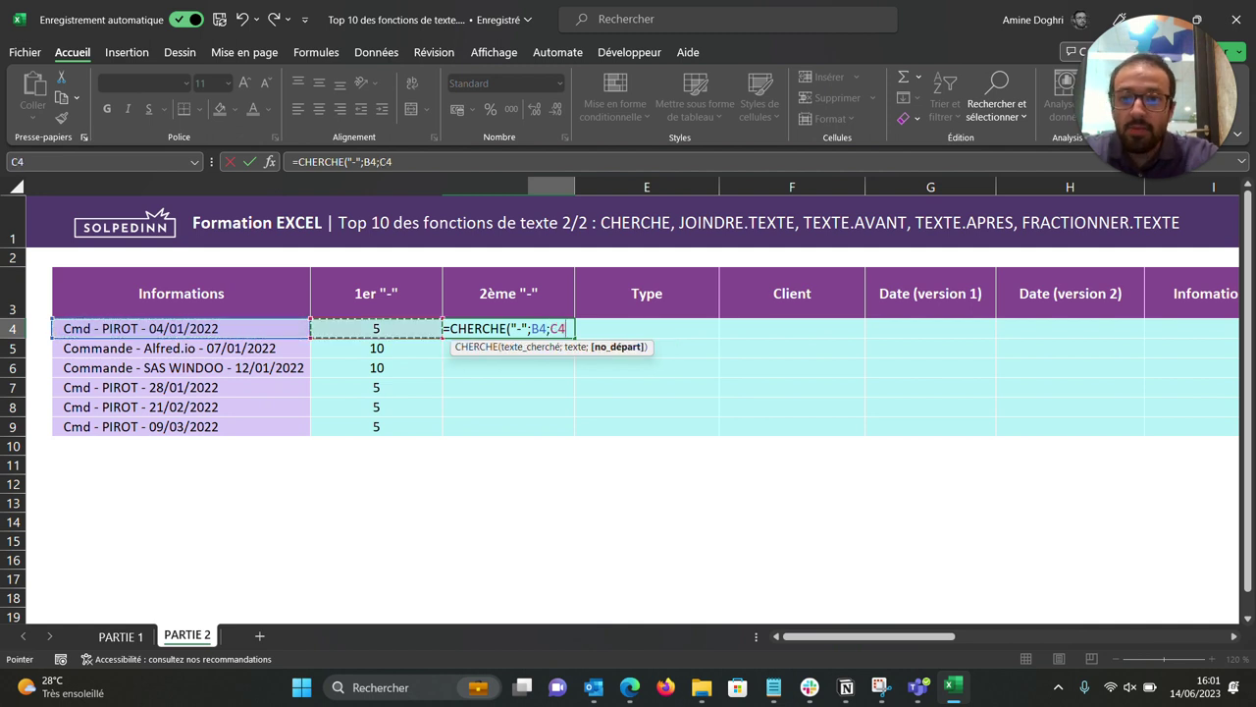
type("+")
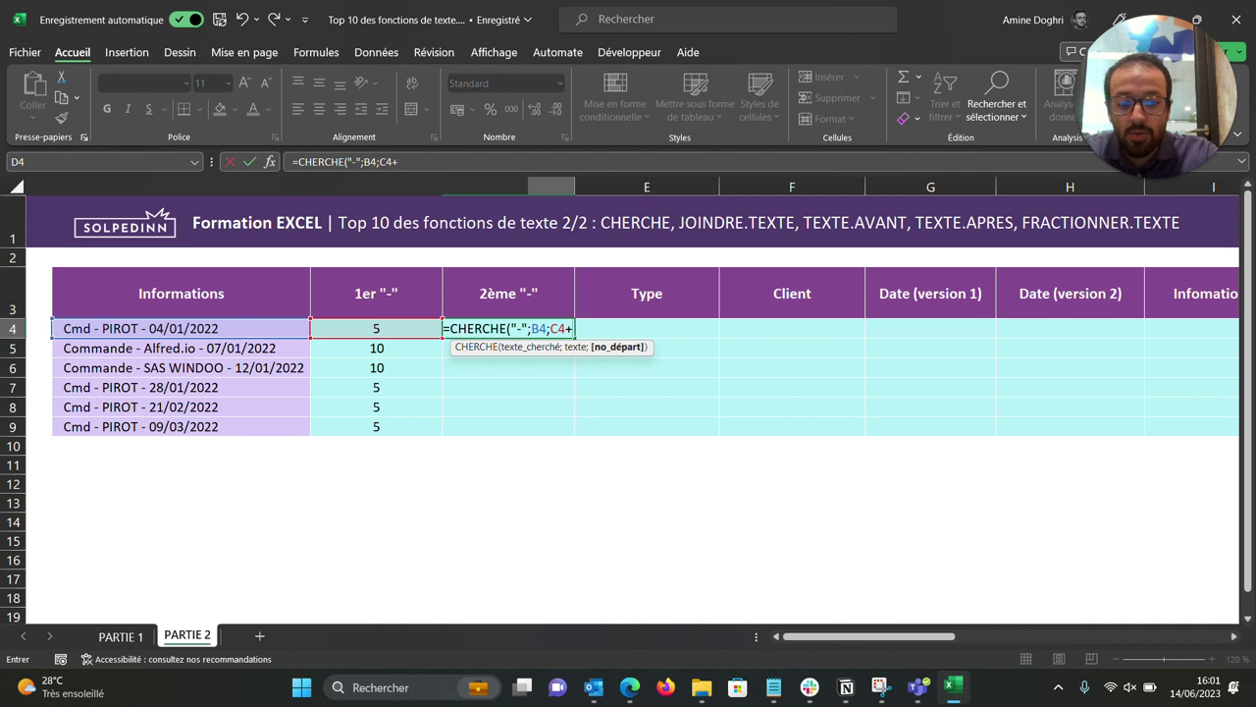
type("1")
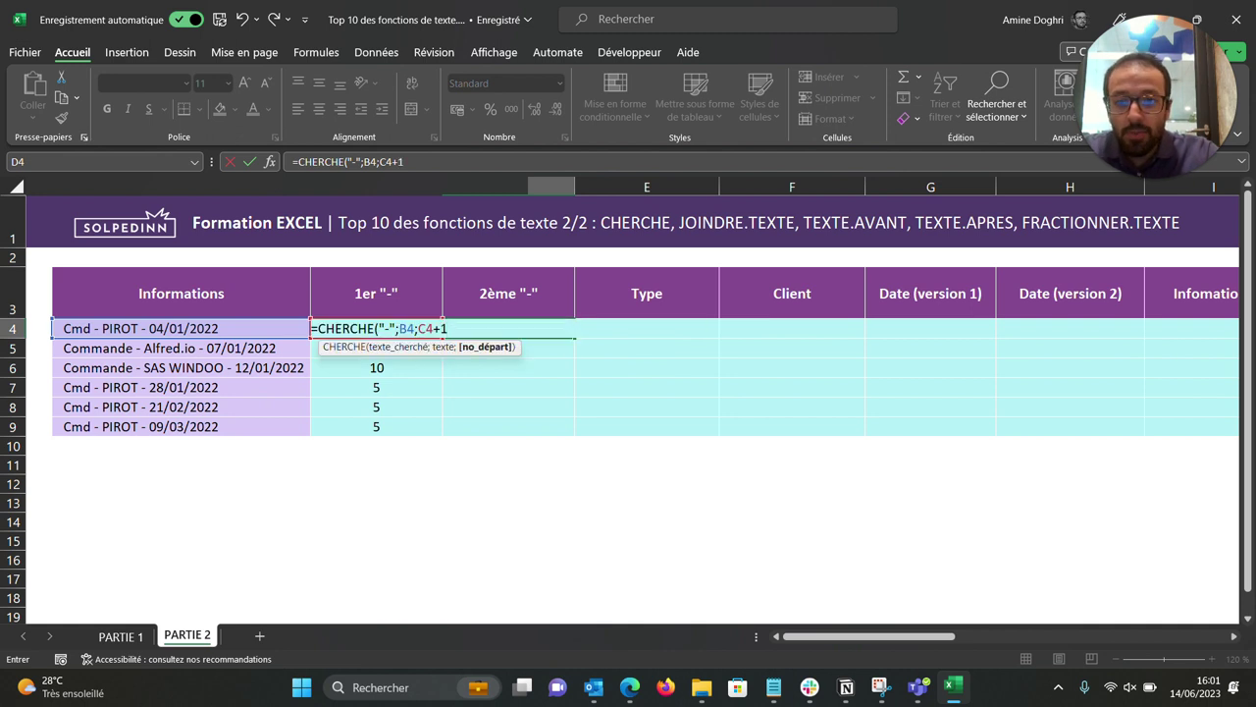
type(")")
key("Return")
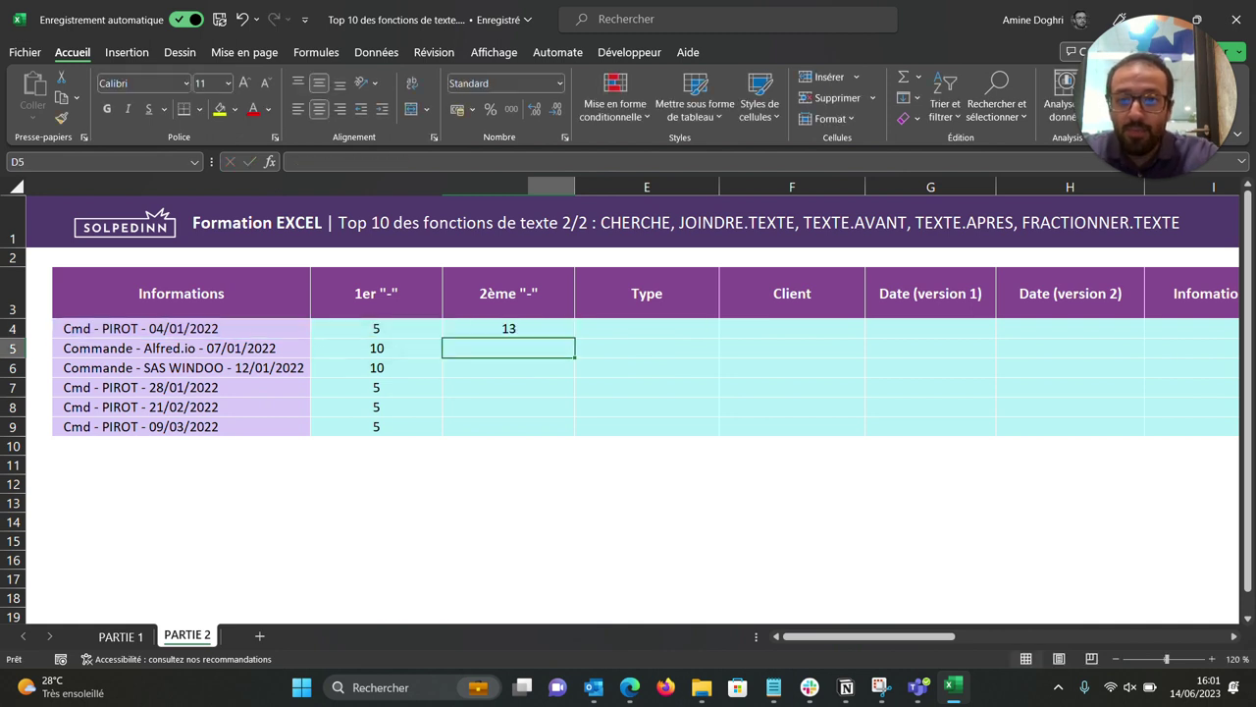
left_click(509, 327)
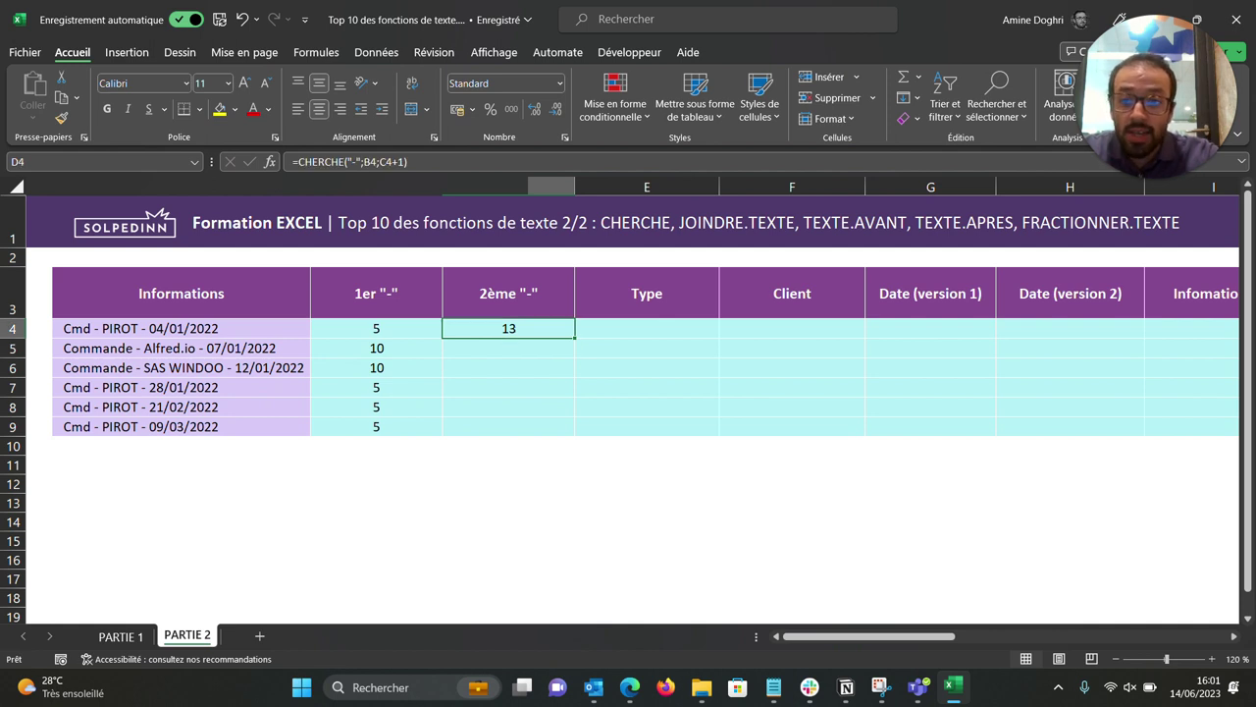
double_click(575, 338)
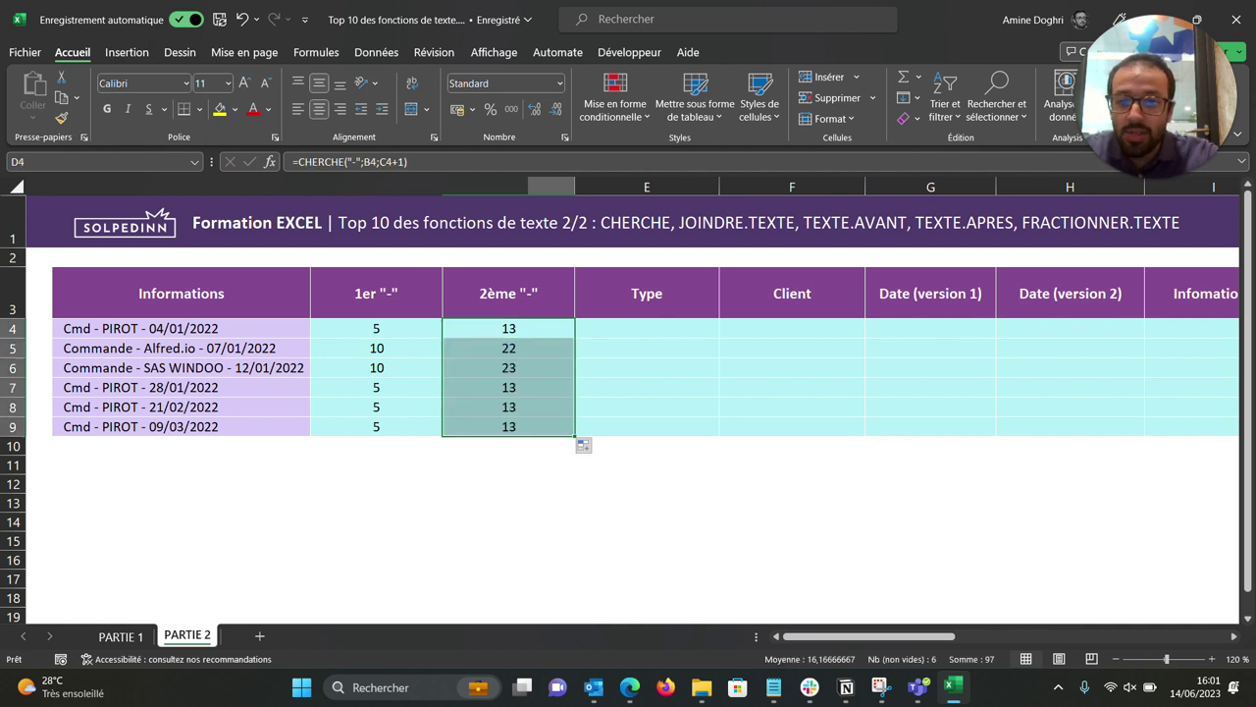
scroll(628, 373, "right", 1)
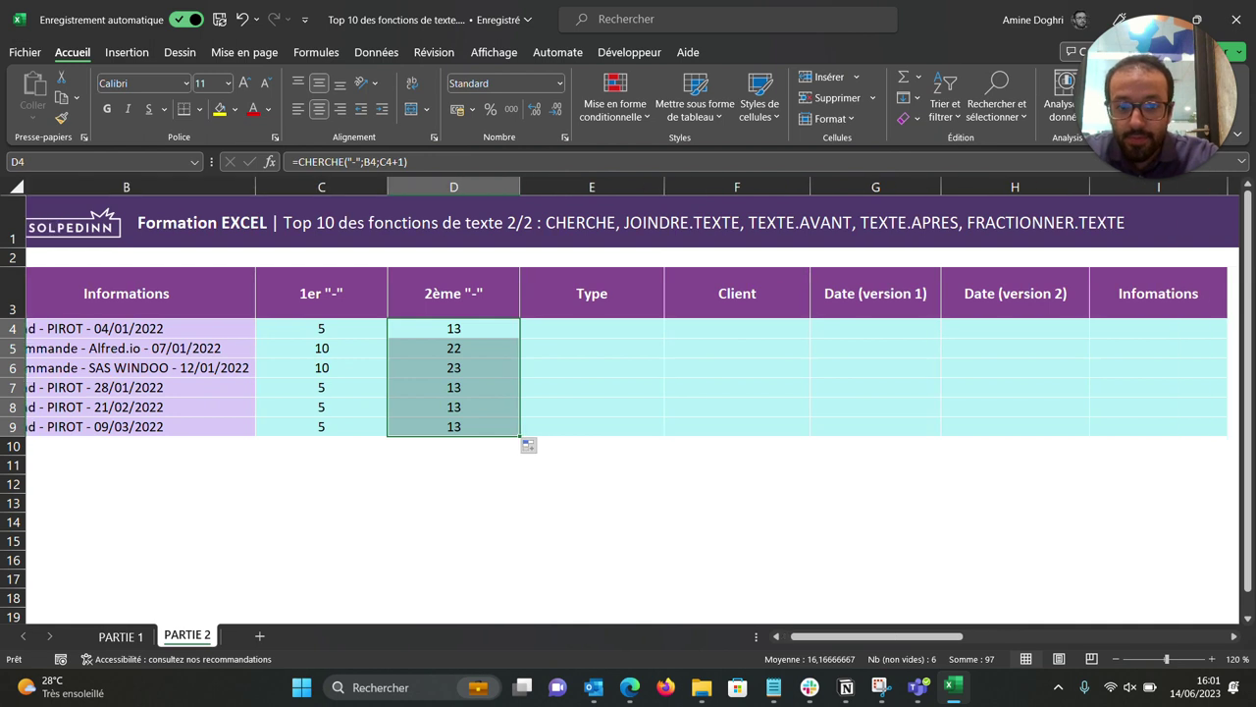
left_click(592, 328)
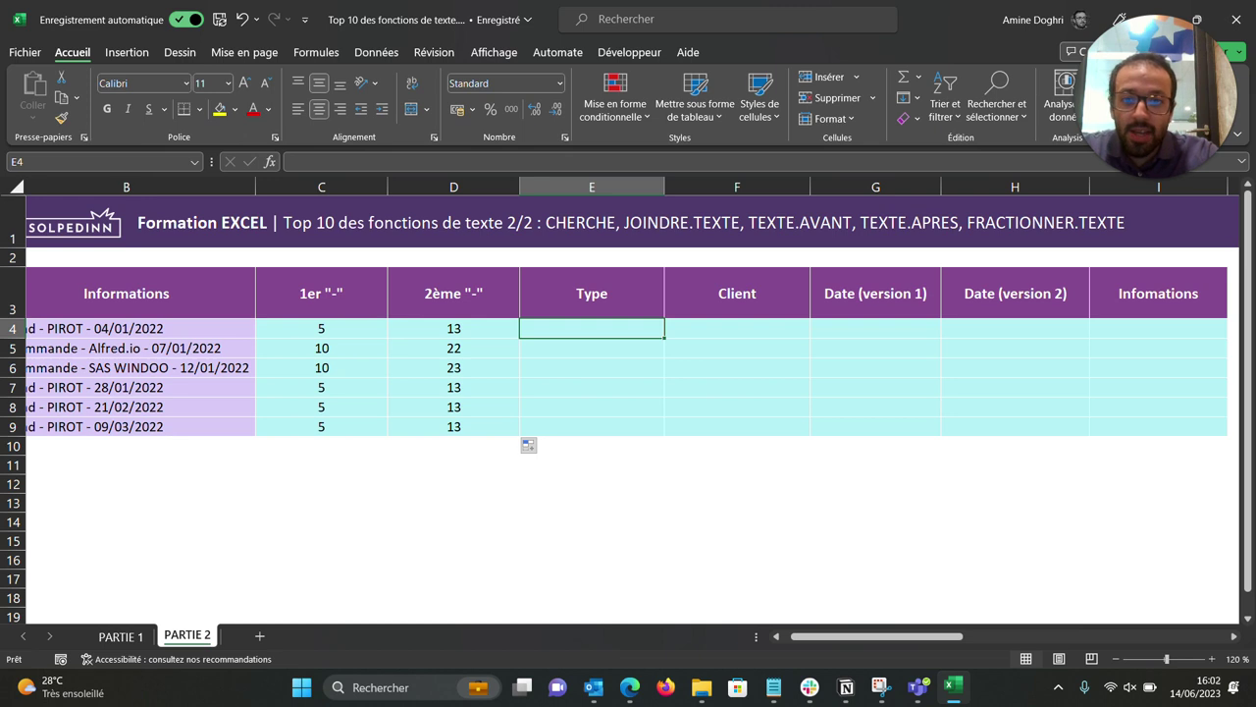
Enter =FRACTIONNER.TEXTE(B4;" - ") in E4 and fill it down to E9, spilling type, client and date.
type("=frac")
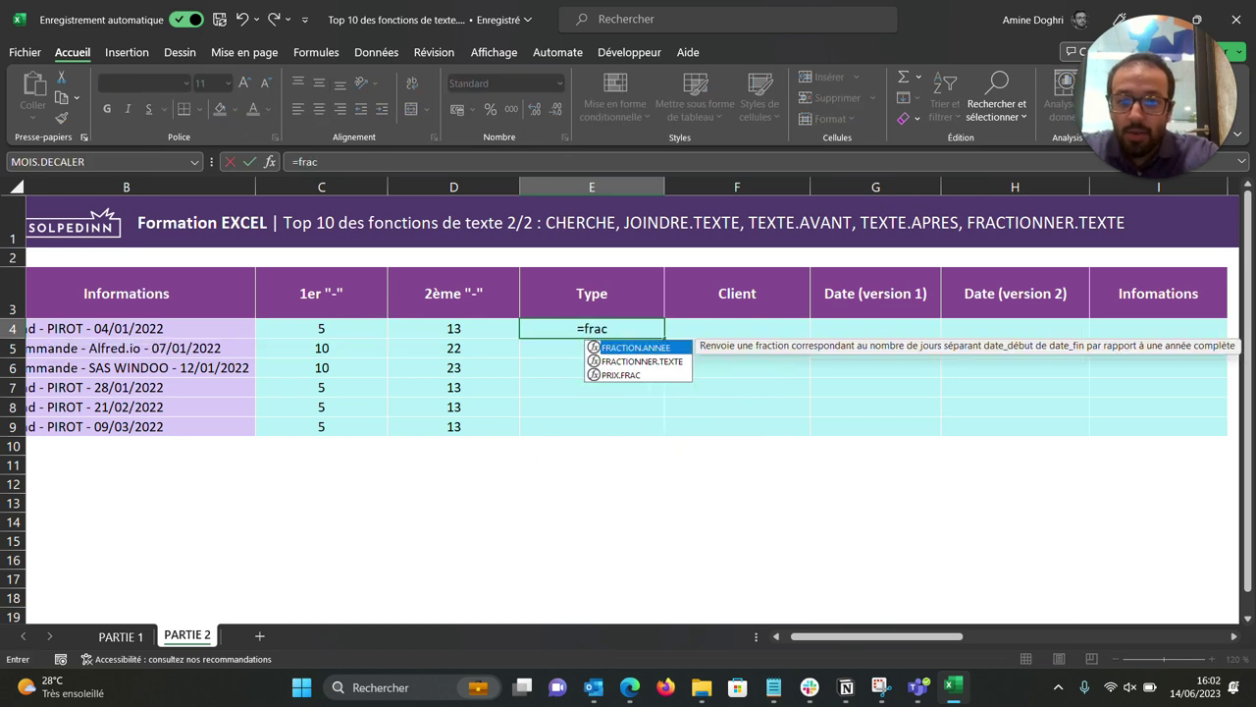
double_click(629, 363)
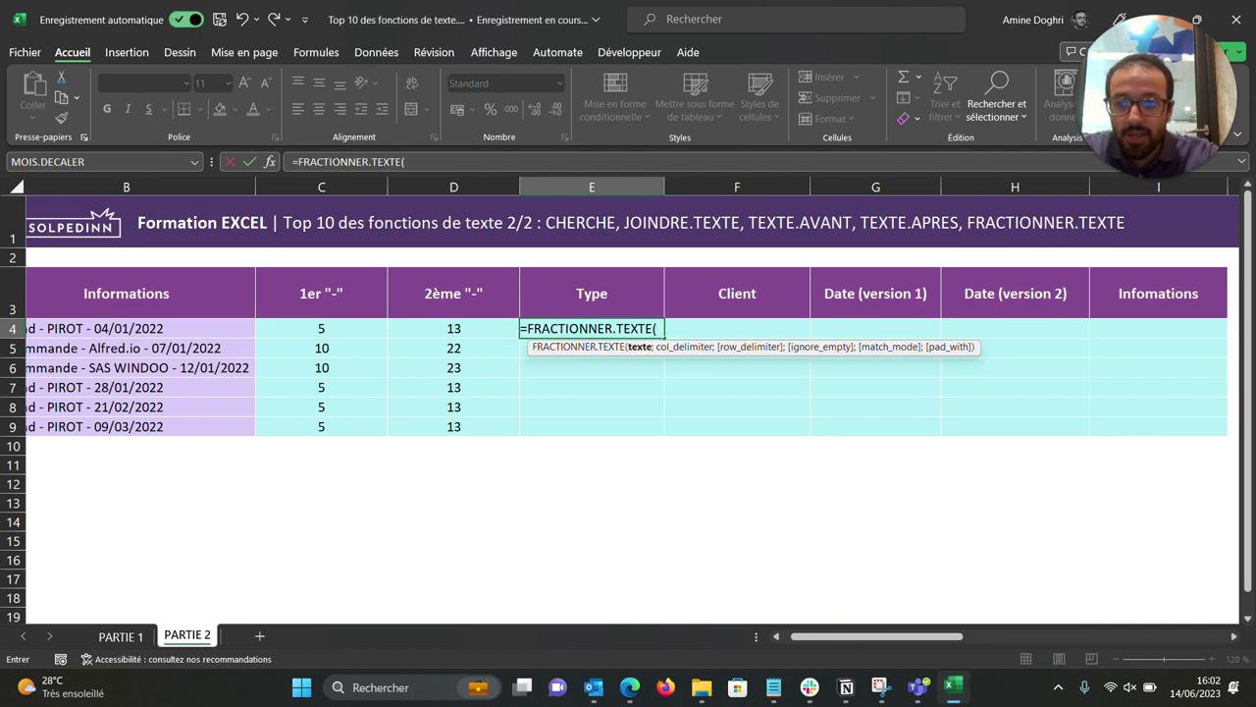
left_click(98, 327)
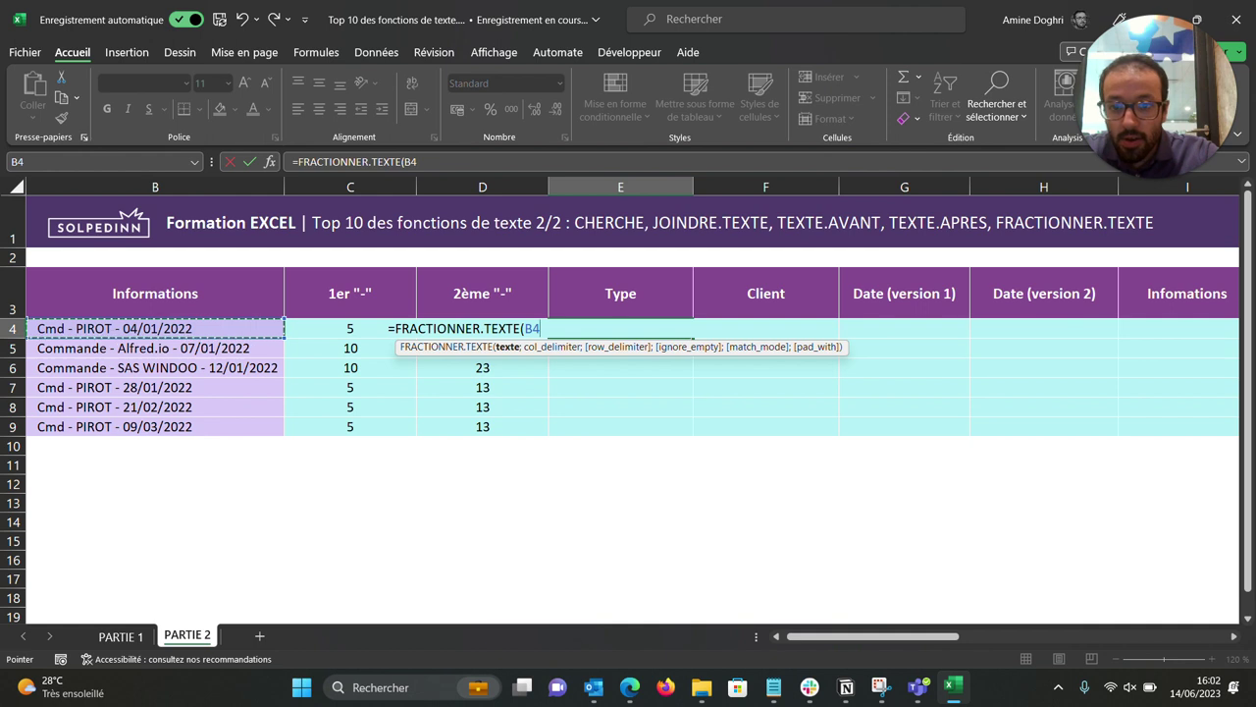
type(";")
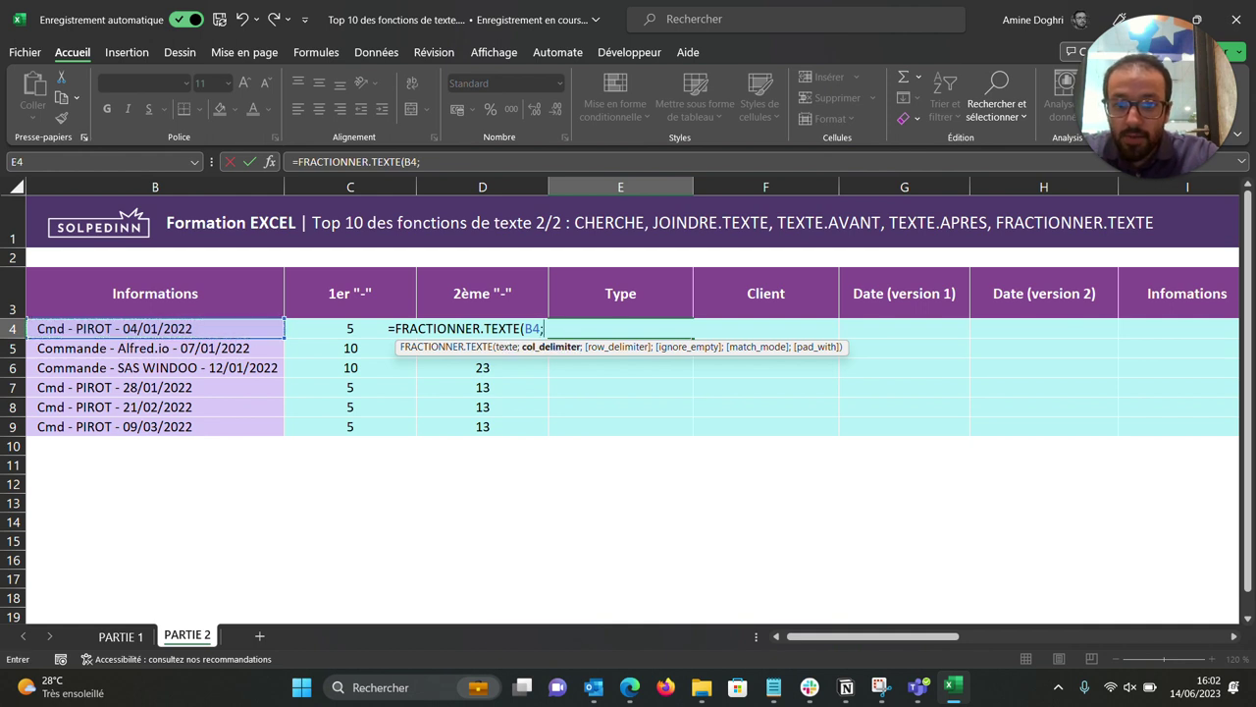
type("\" - \"")
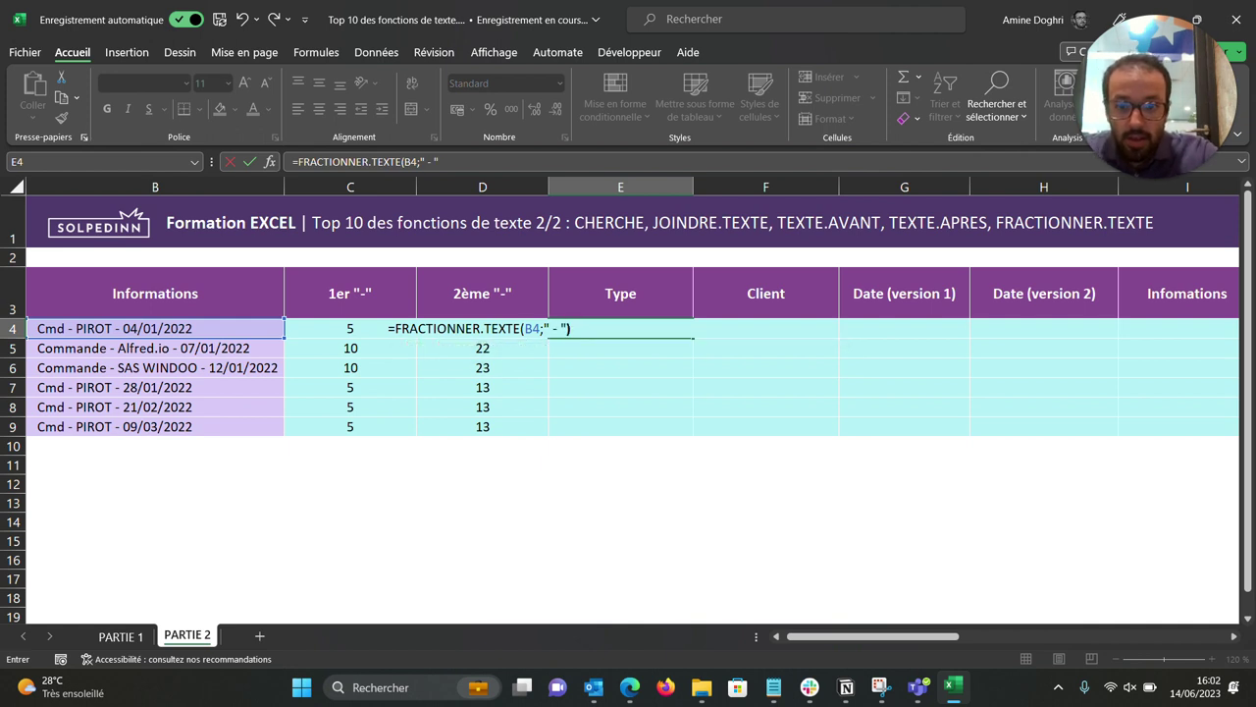
key("Return")
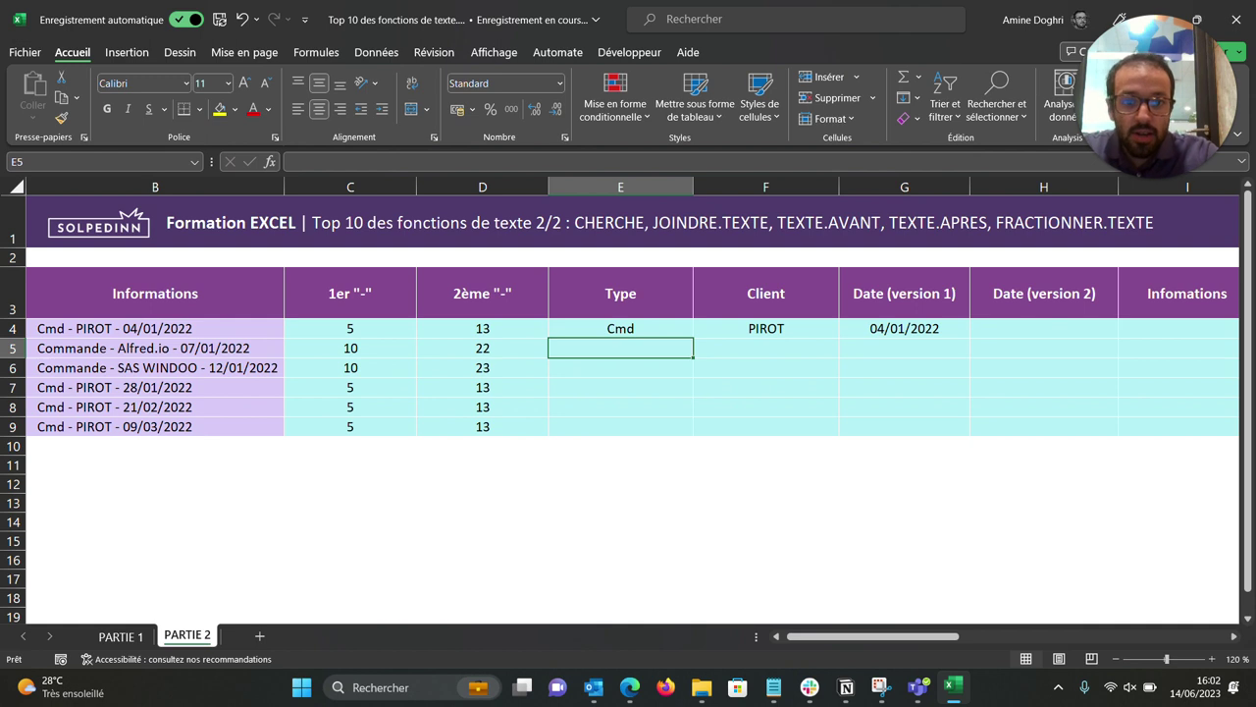
left_click(620, 327)
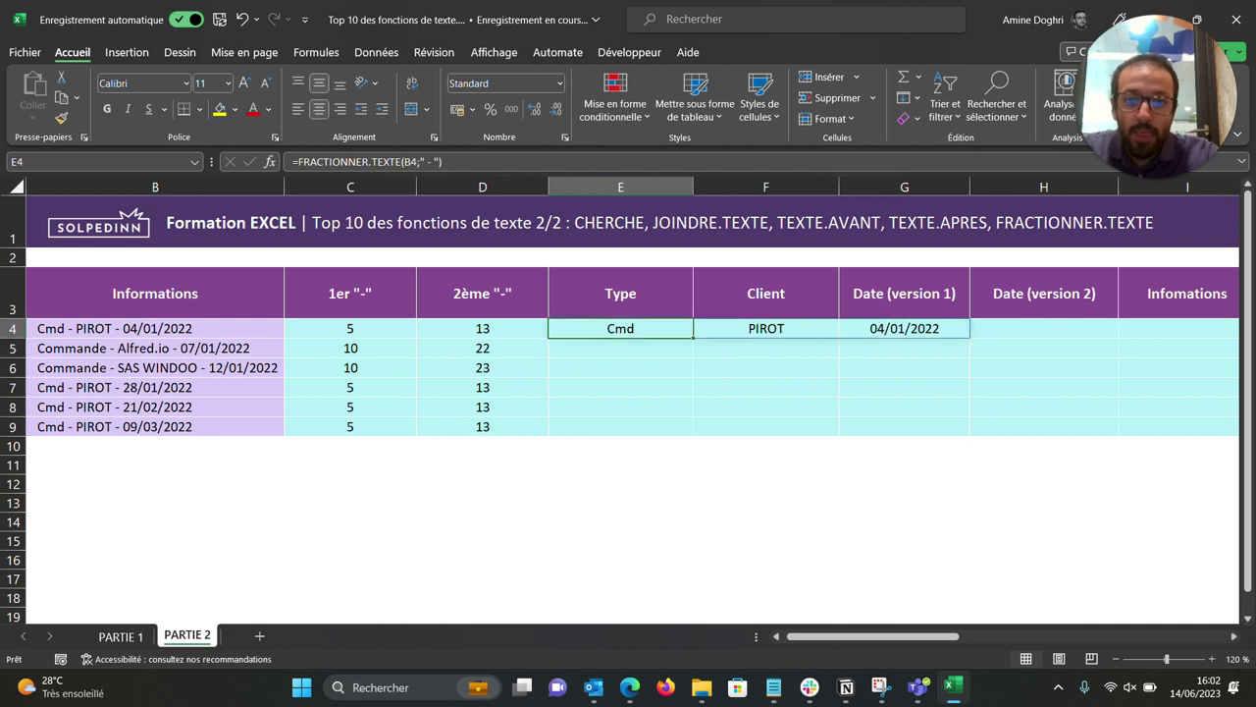
left_click_drag(693, 338, 693, 432)
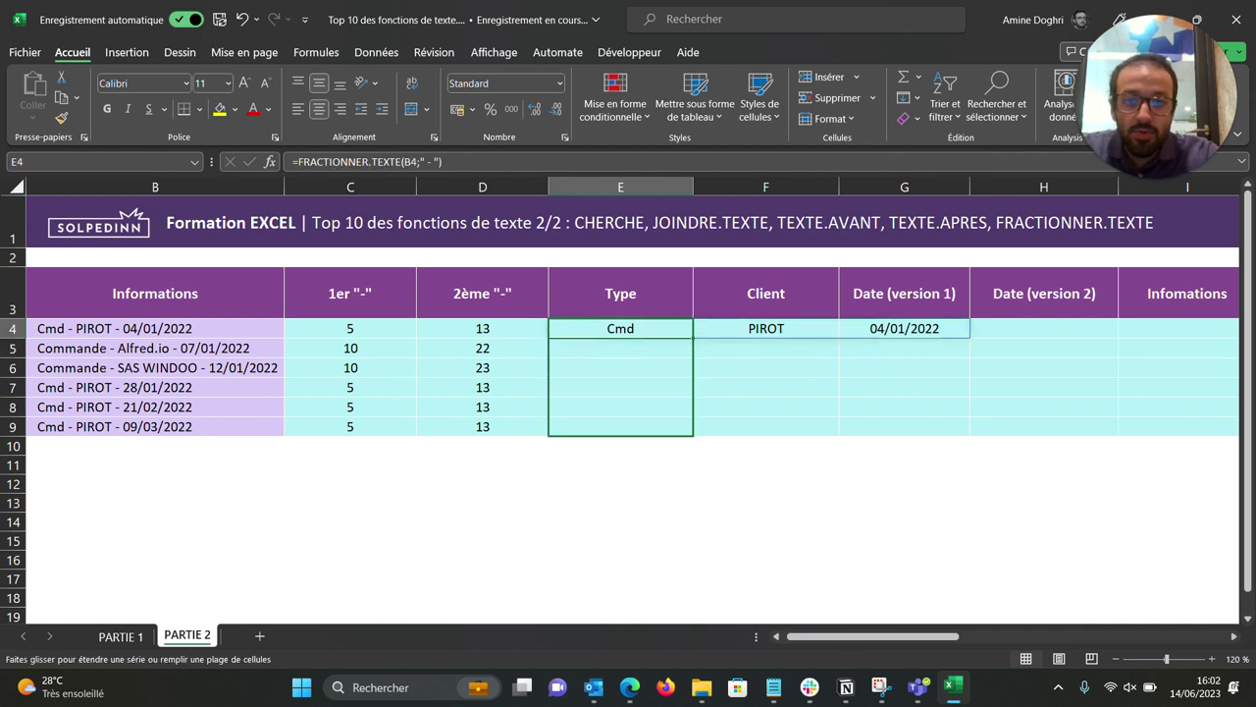
scroll(628, 373, "right", 3)
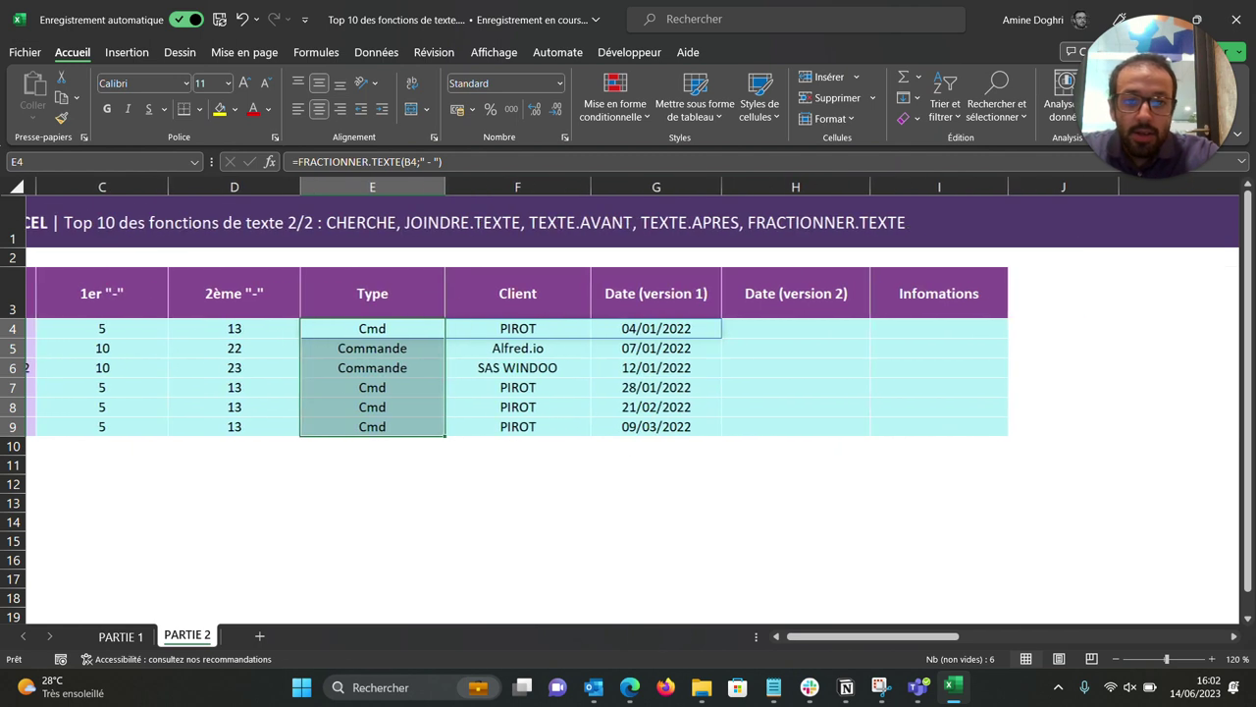
left_click(796, 327)
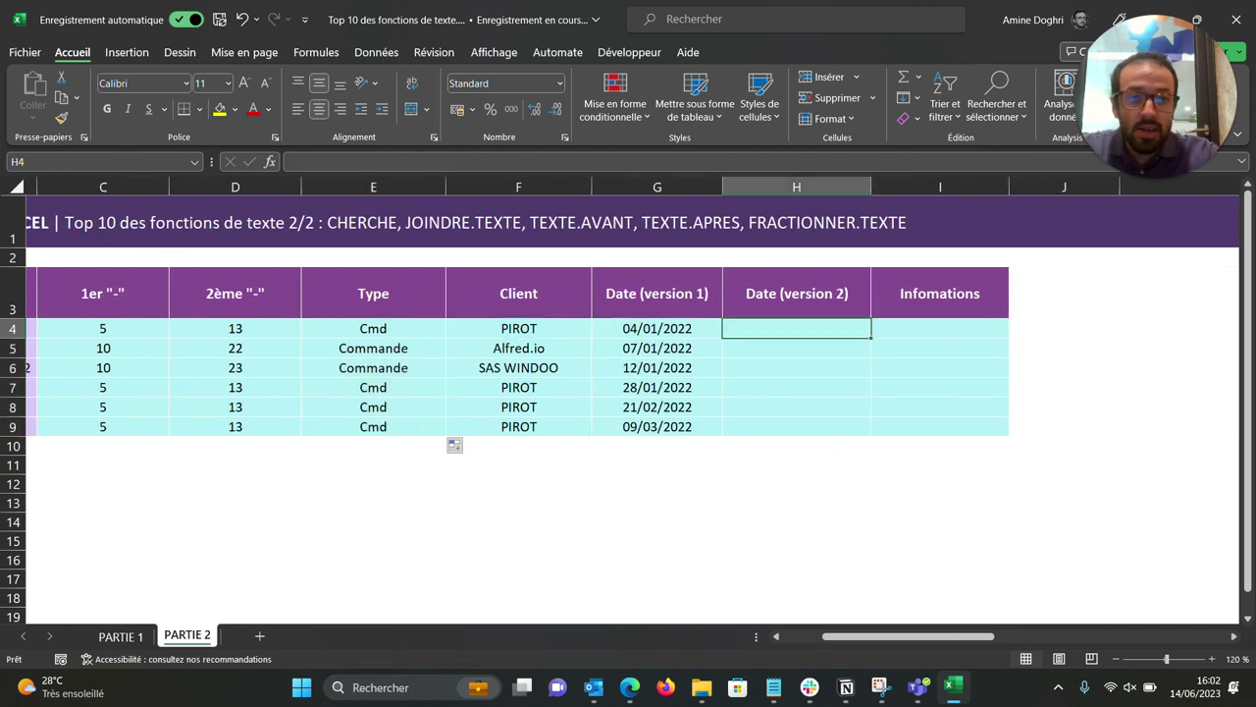
Enter =TEXTE.APRES(B4;" - ";2) in H4 and copy it down to H9 to extract each date.
type("=")
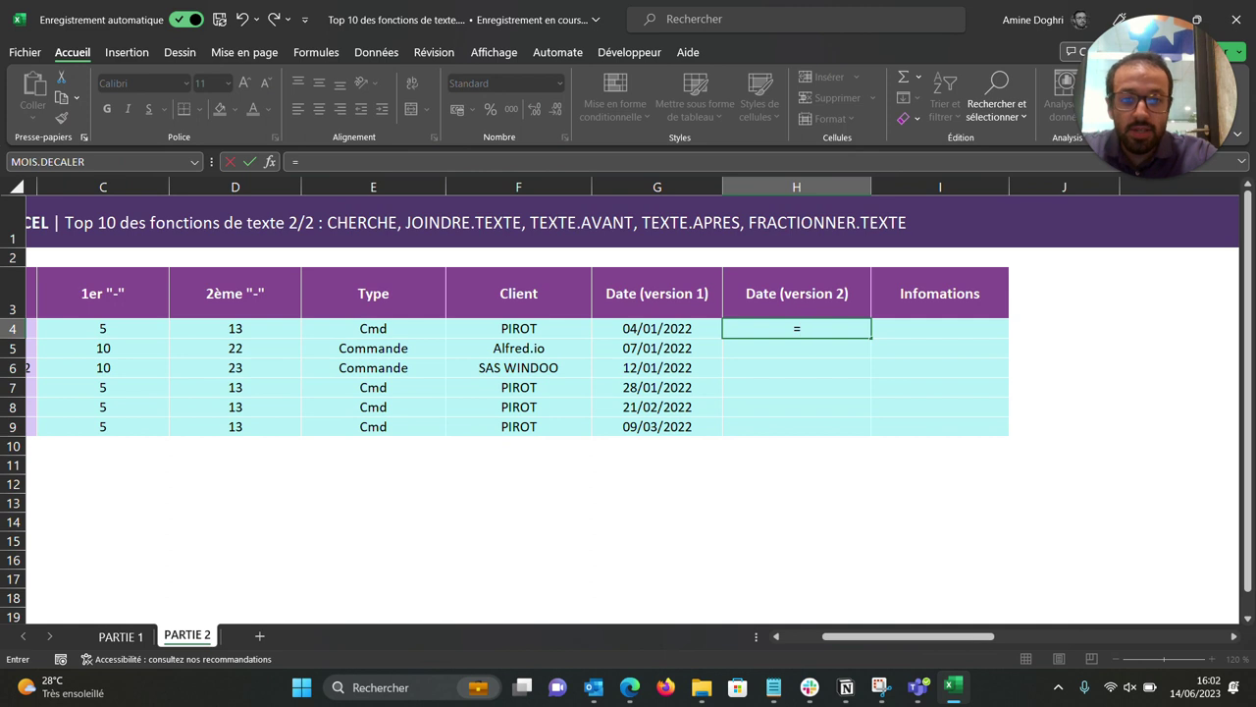
type("TEXTE.")
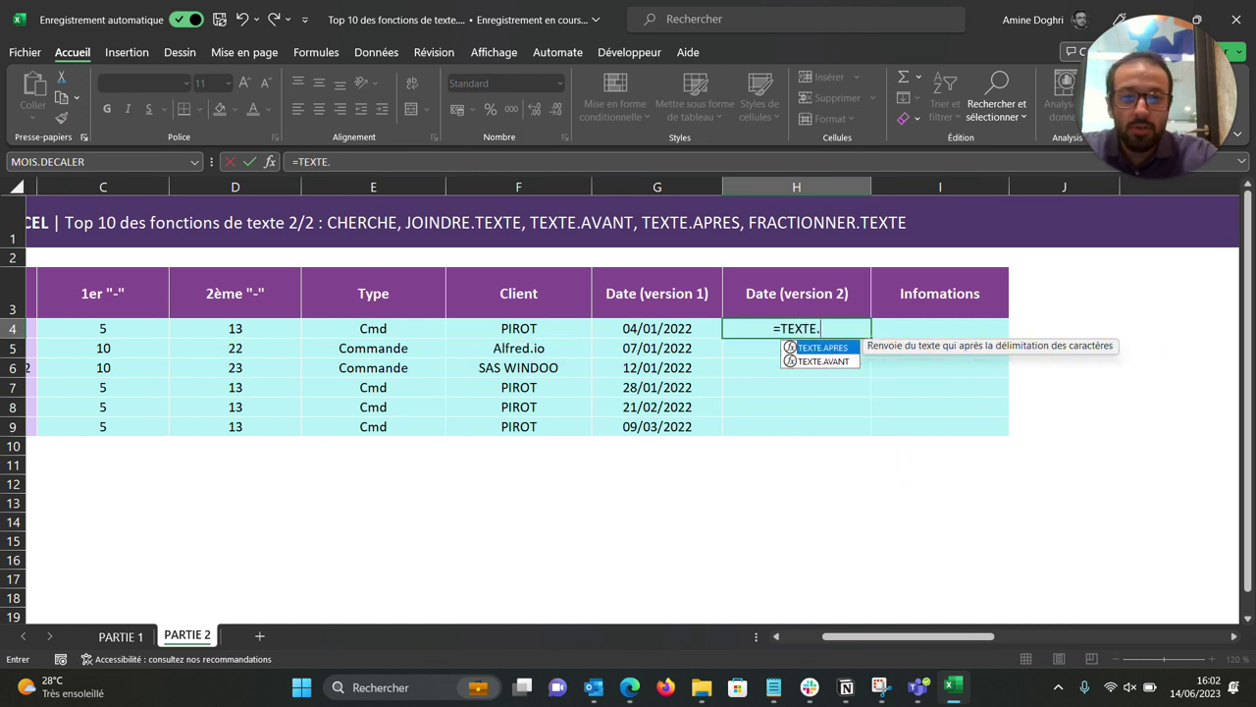
double_click(840, 348)
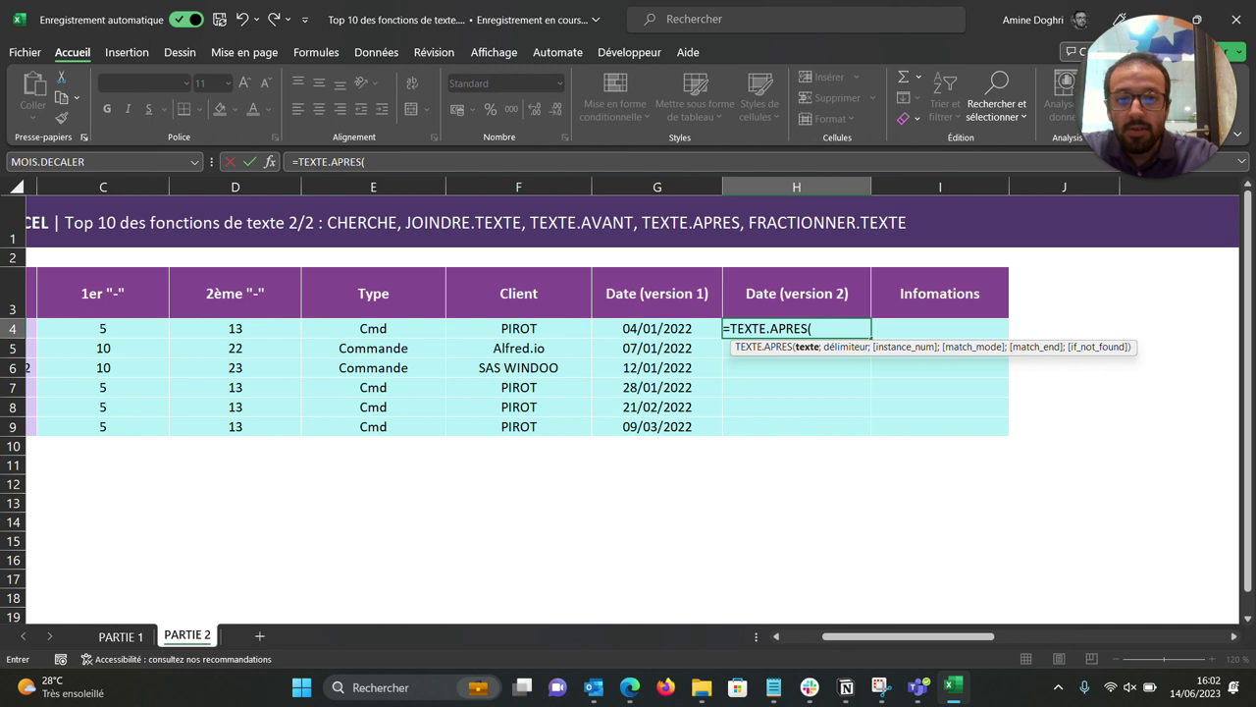
scroll(629, 393, "left", 2)
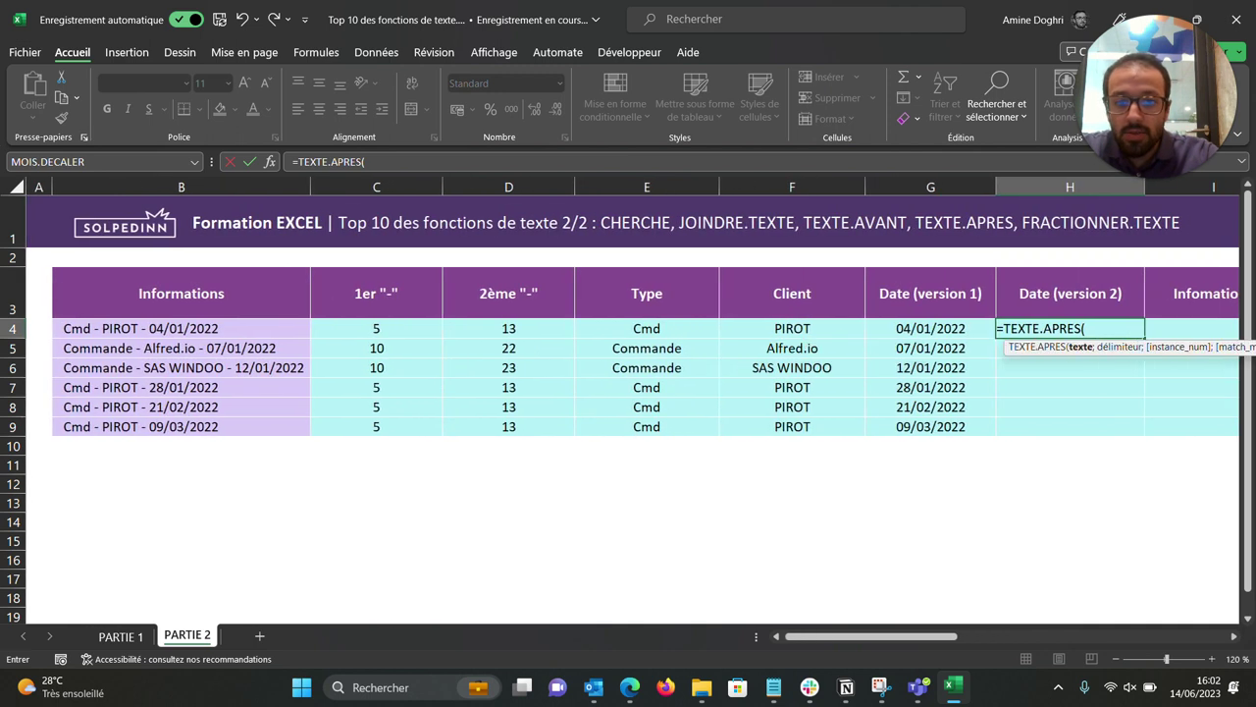
left_click(180, 327)
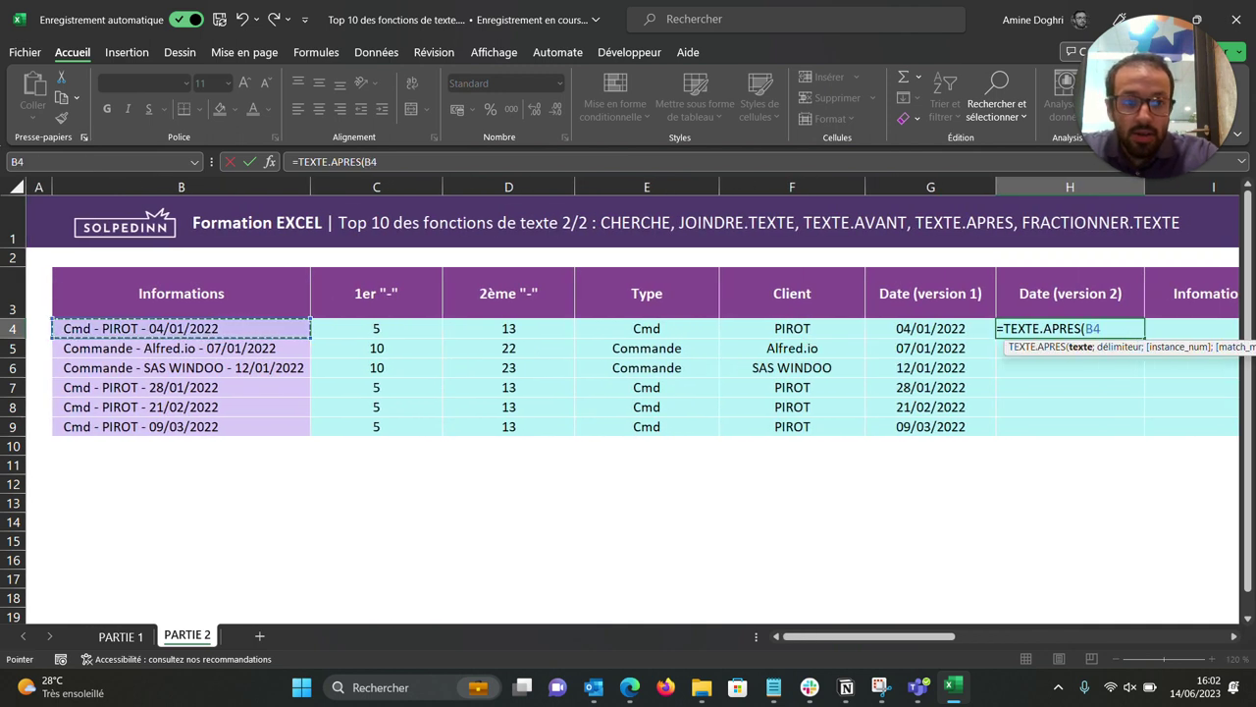
type(";\"")
type(" -")
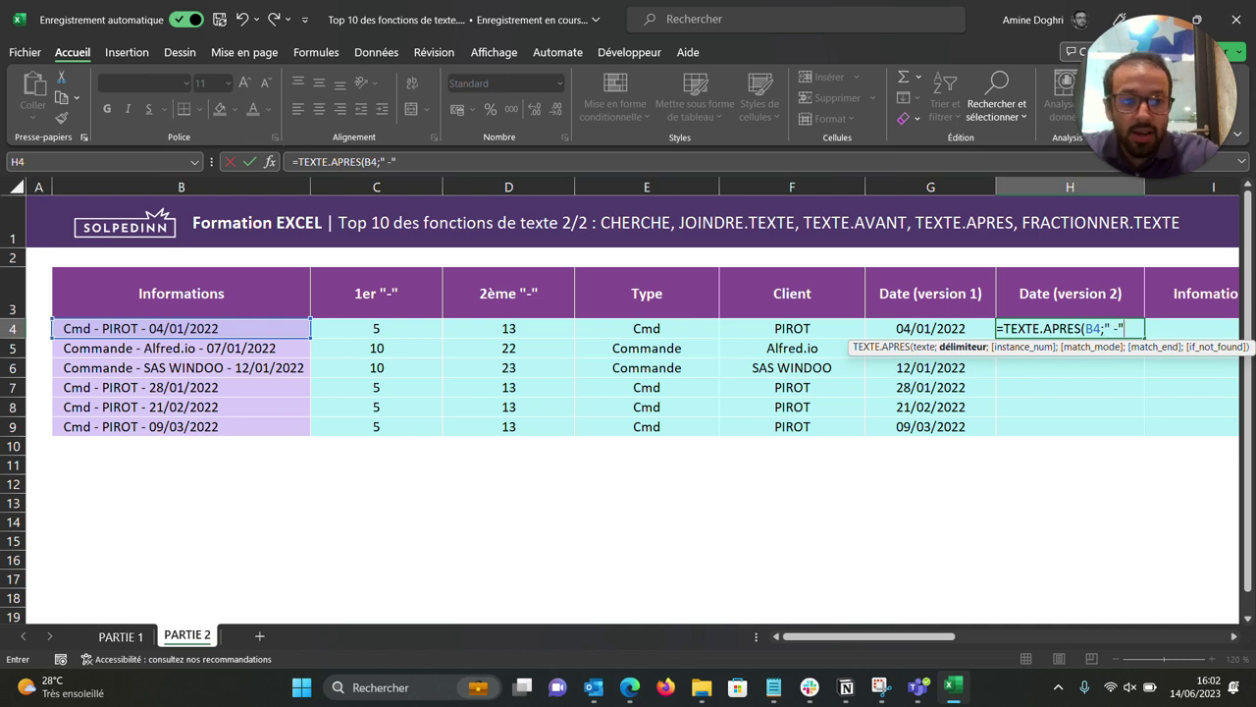
type(" \";2")
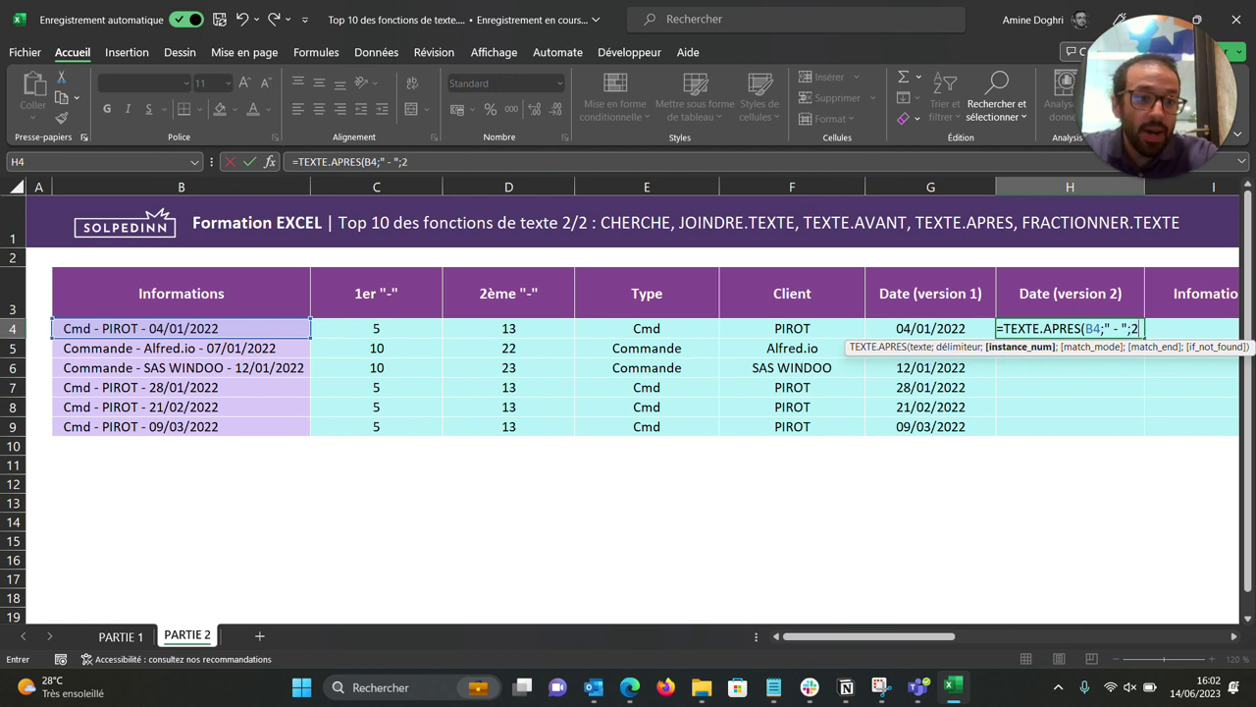
type(")")
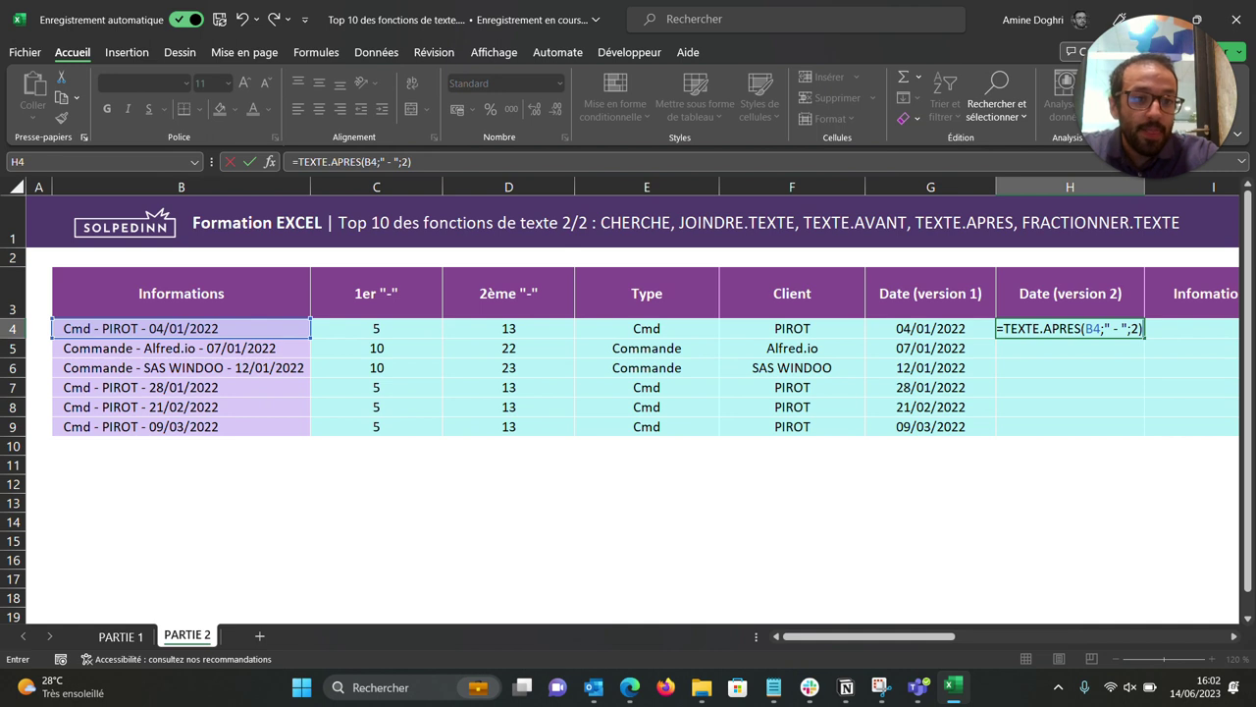
key("Return")
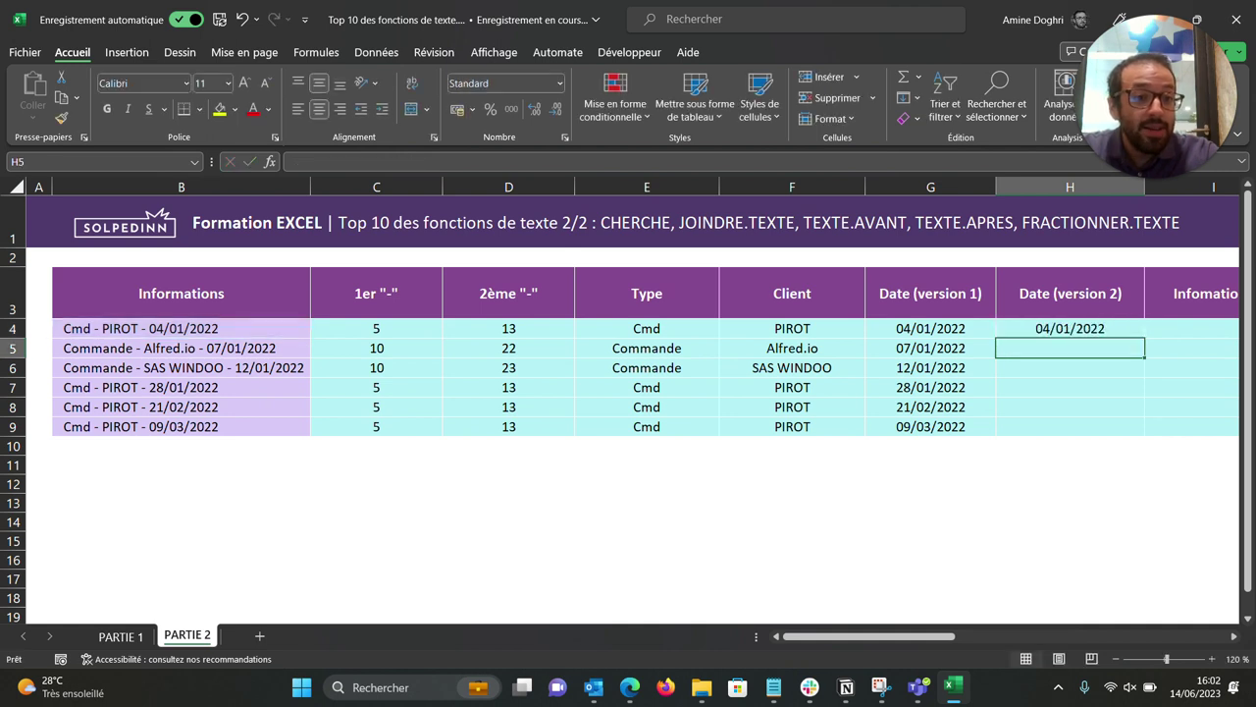
left_click(1070, 327)
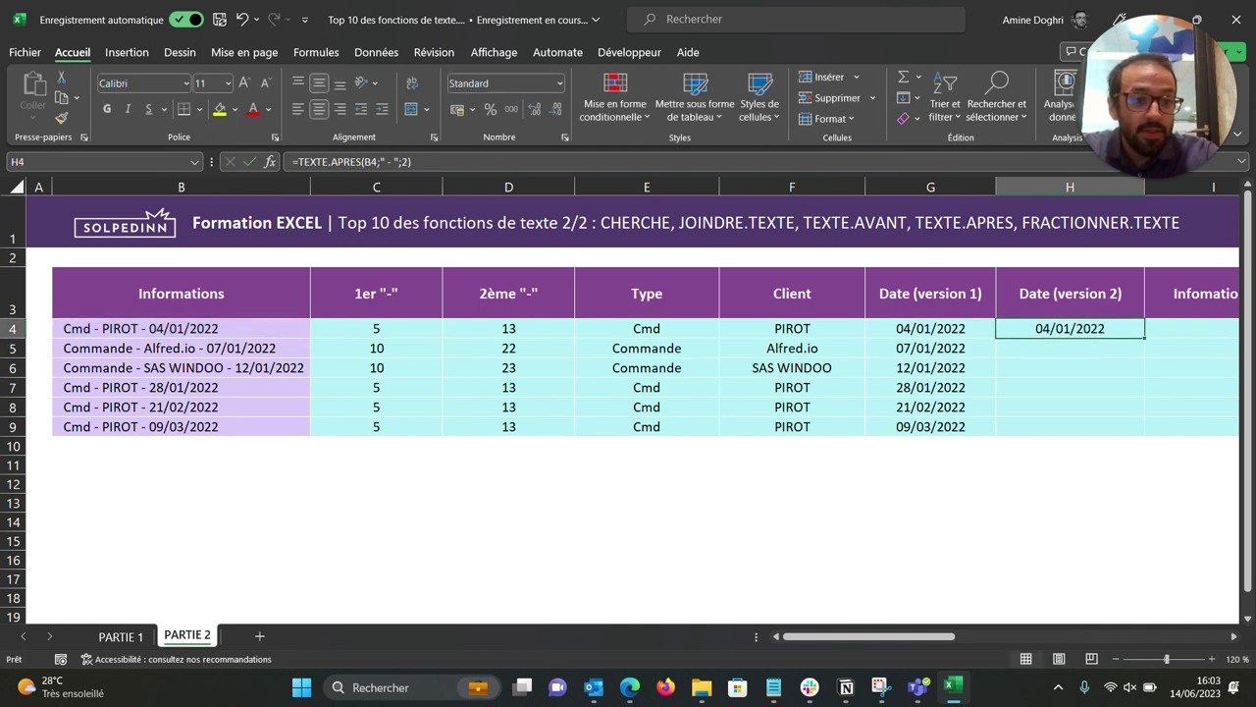
double_click(1145, 338)
scroll(628, 392, "right", 3)
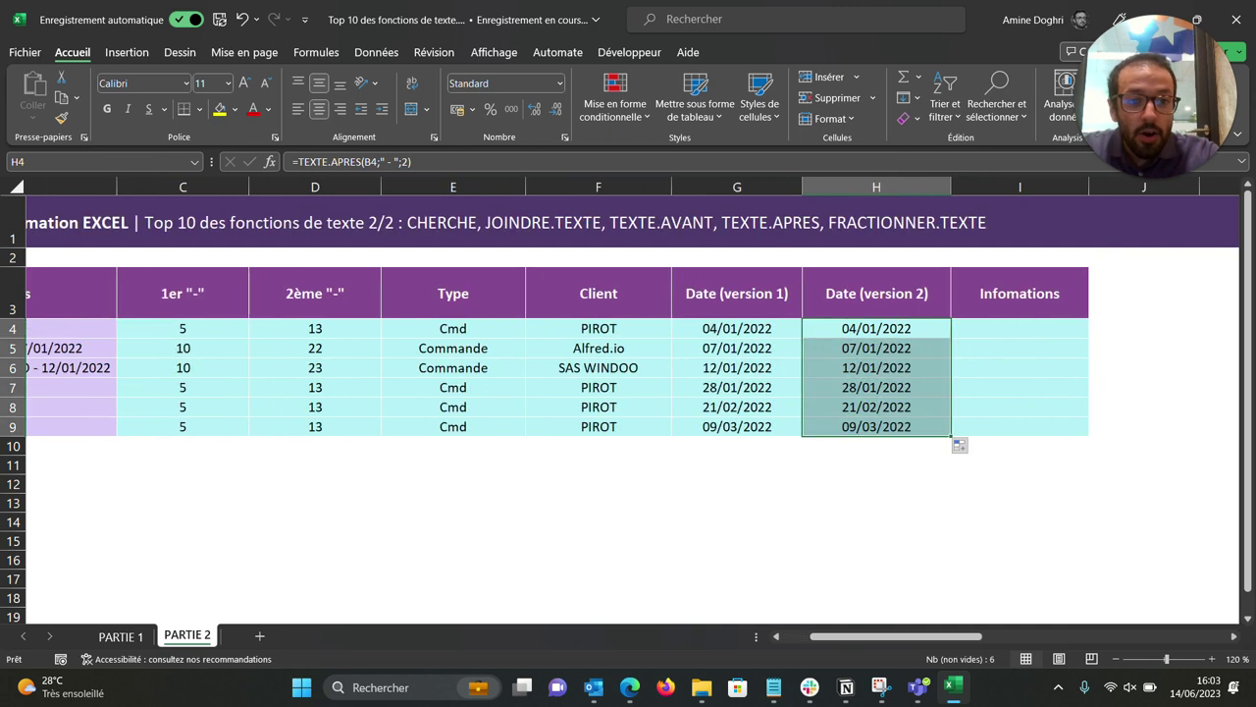
left_click(1020, 328)
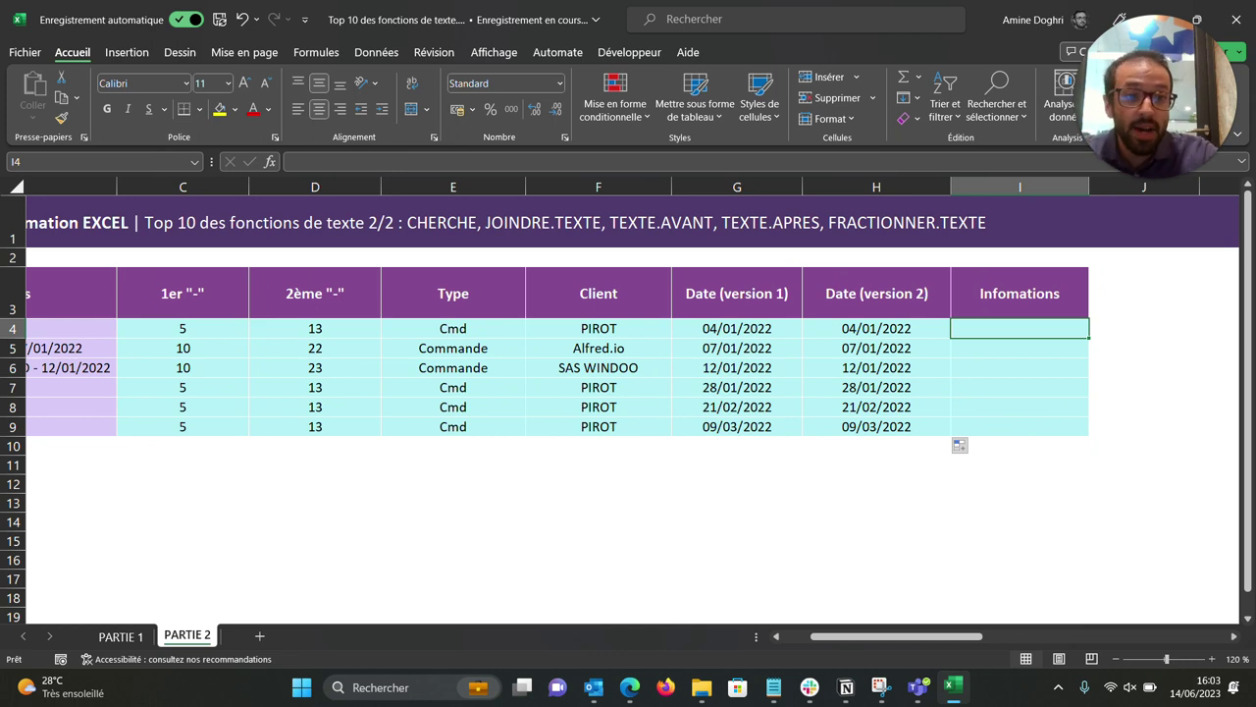
Enter =JOINDRE.TEXTE(";";VRAI;E4#) in I4 and copy it down to I9, e.g. Cmd;PIROT;04/01/2022.
type("=jp")
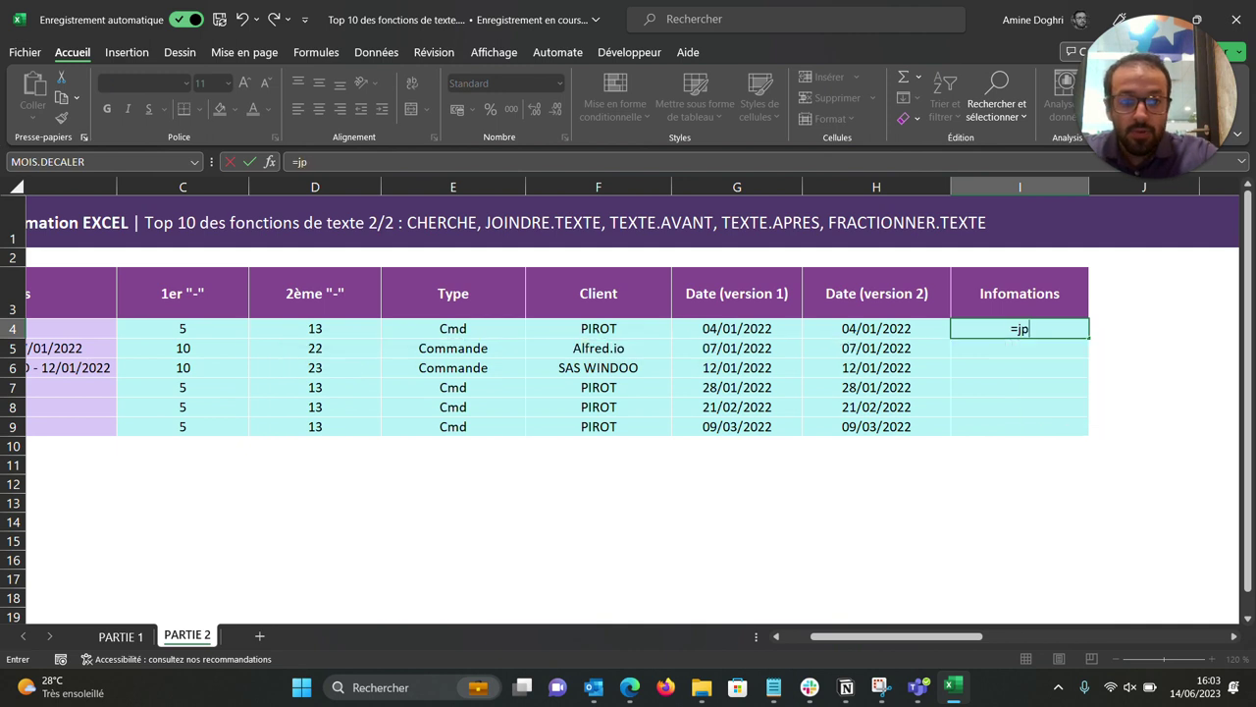
key("BackSpace")
type("oindre.texte(")
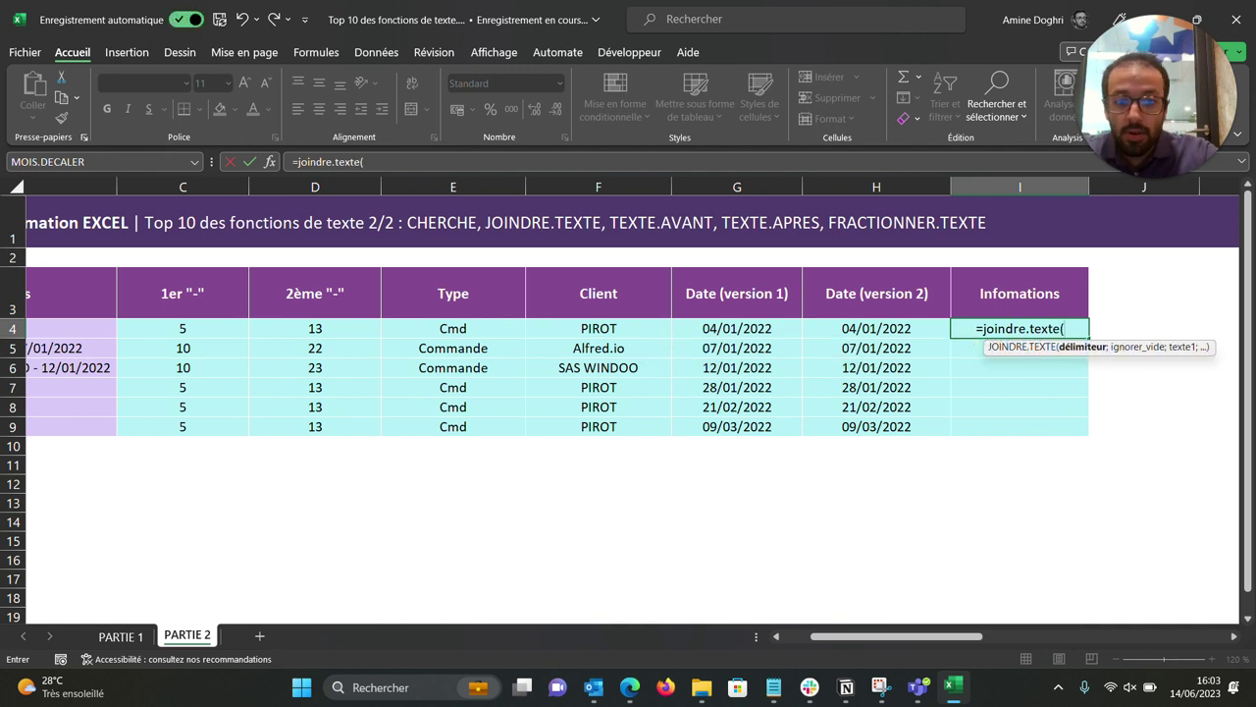
type("\";\"")
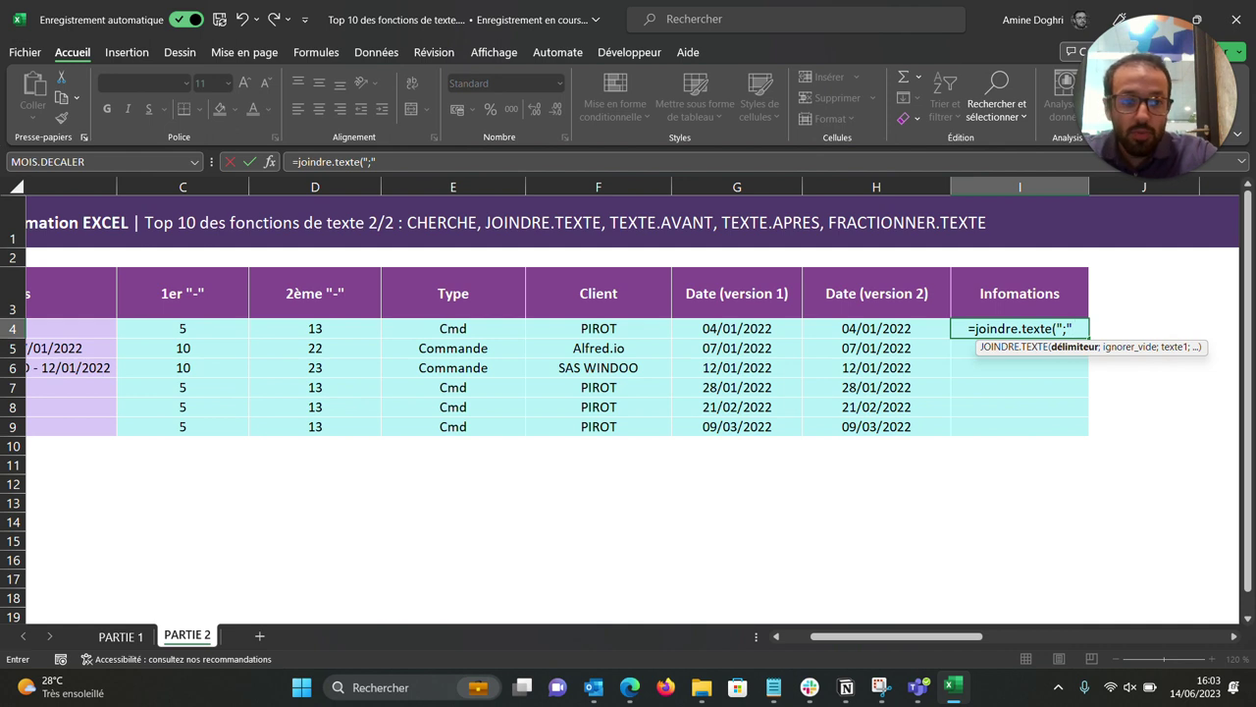
type(";VRAI")
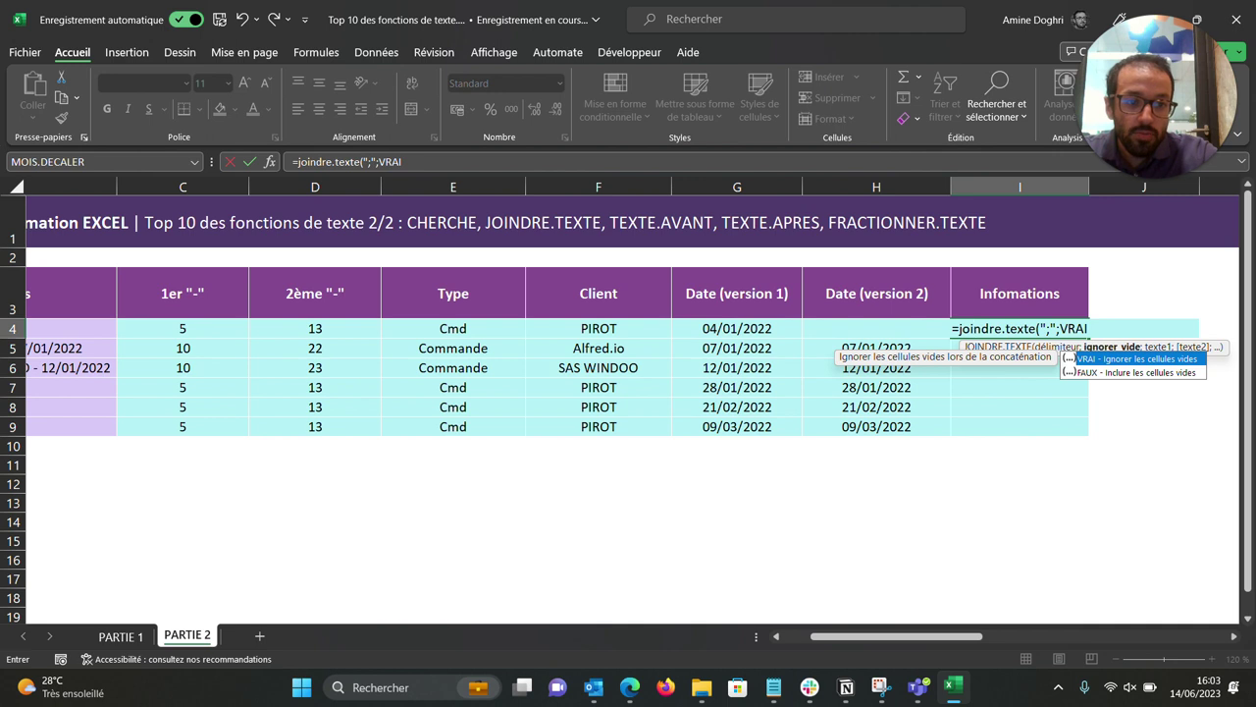
type(";")
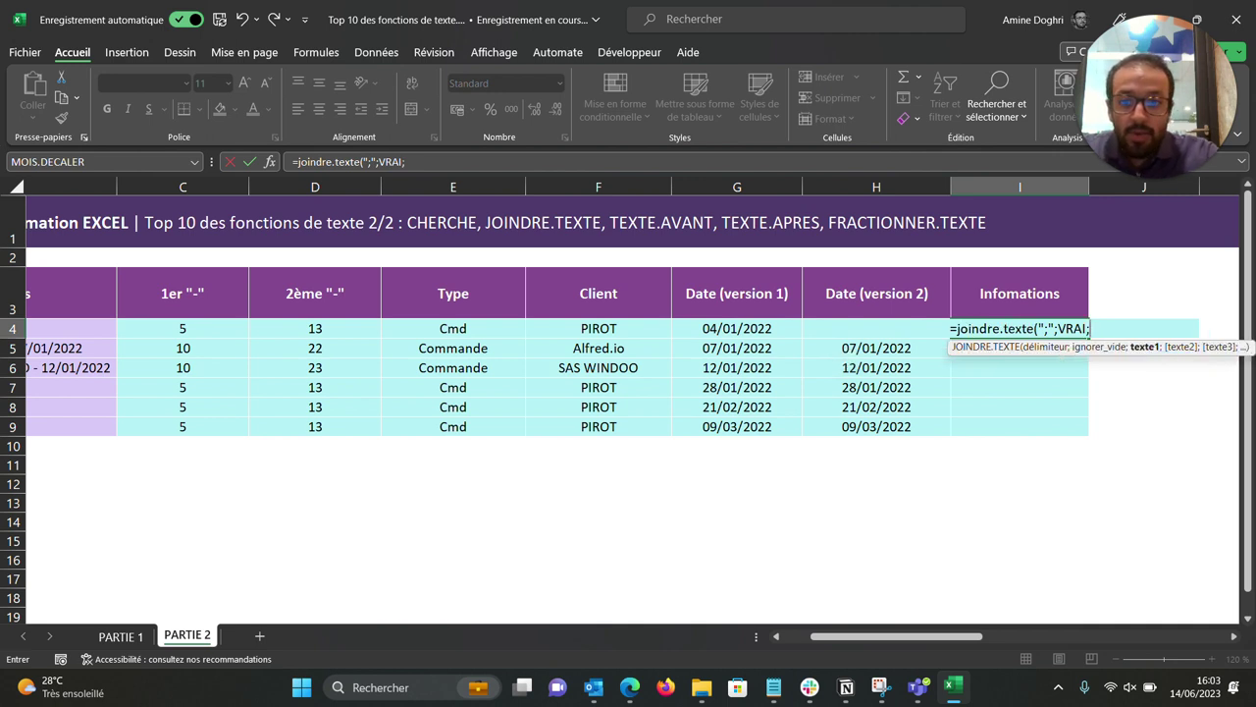
left_click_drag(452, 328, 799, 356)
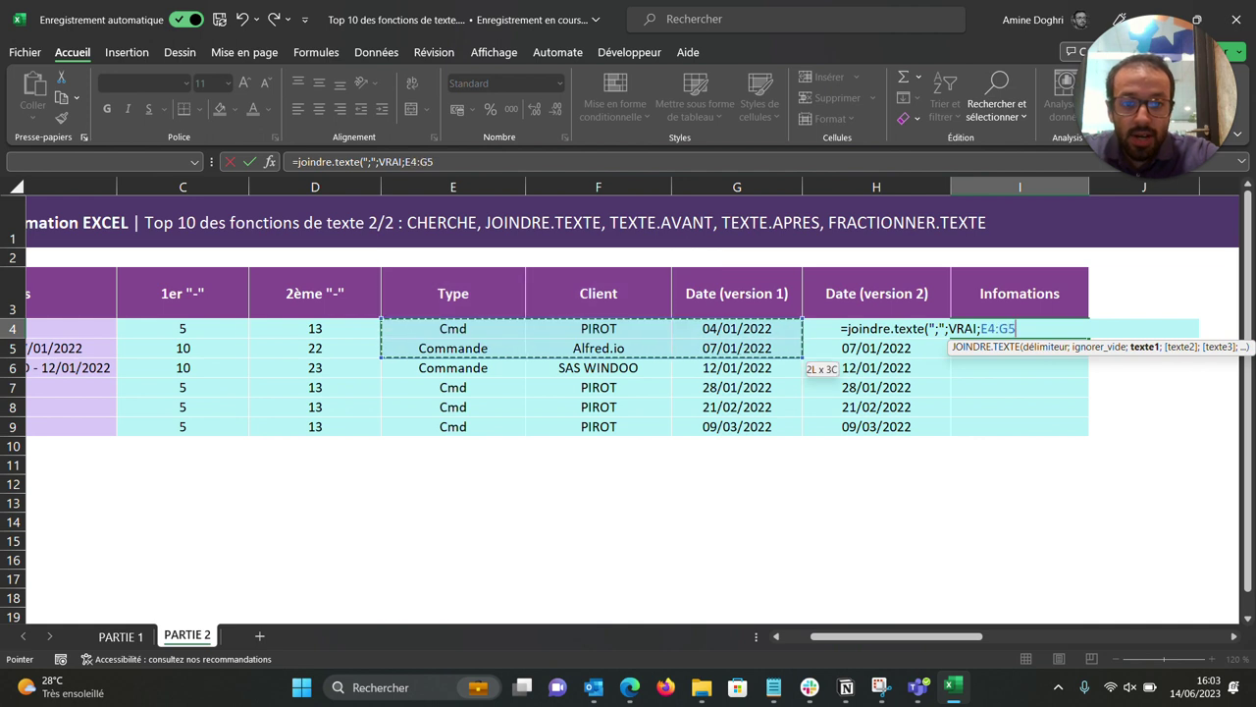
left_click(452, 328)
type("#")
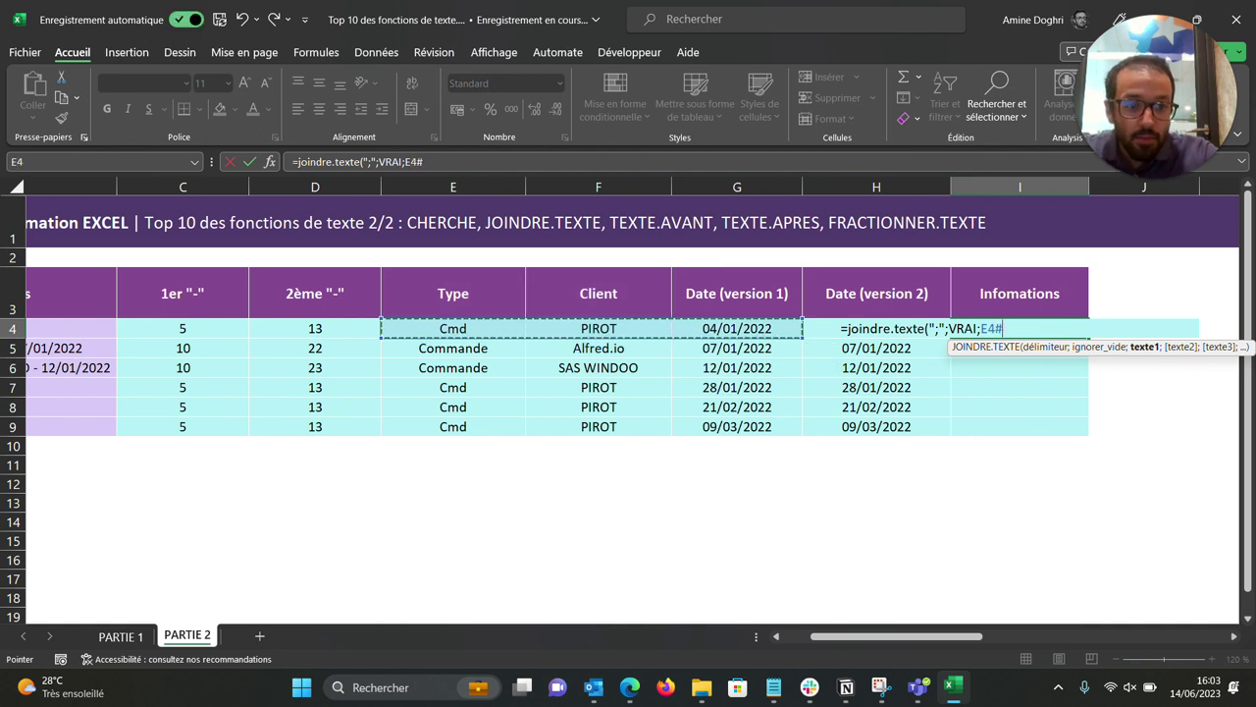
type(")")
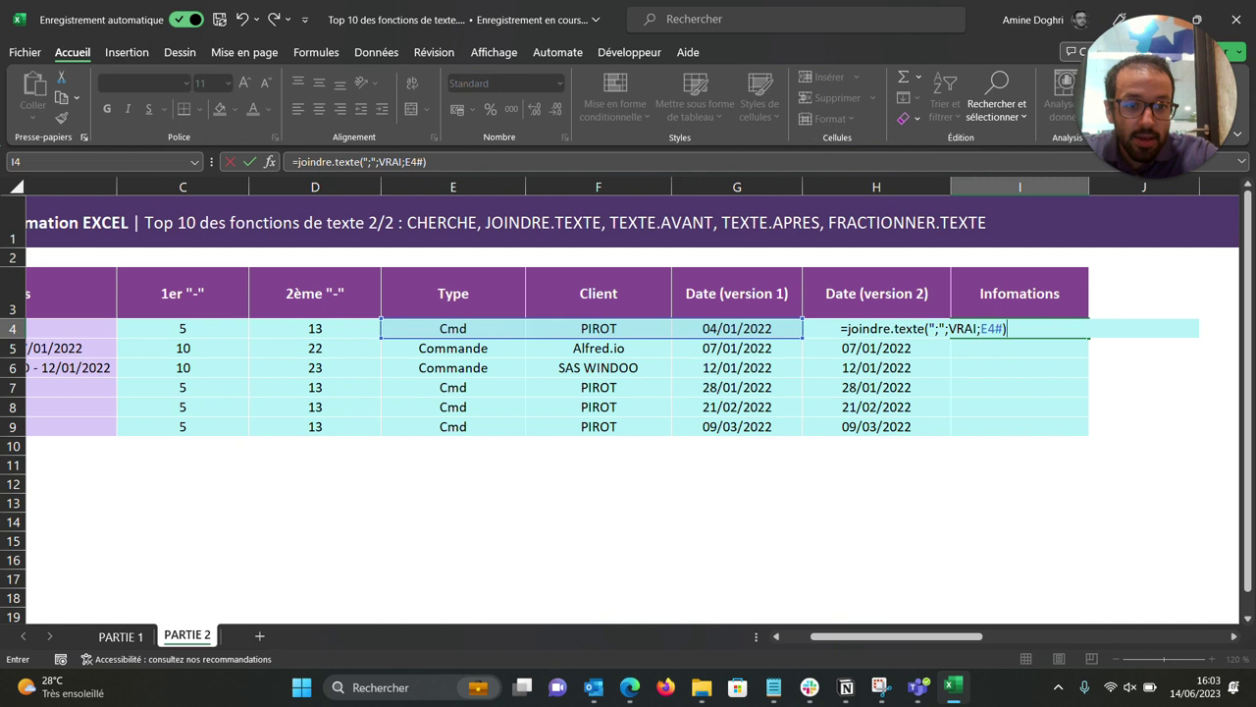
key("Return")
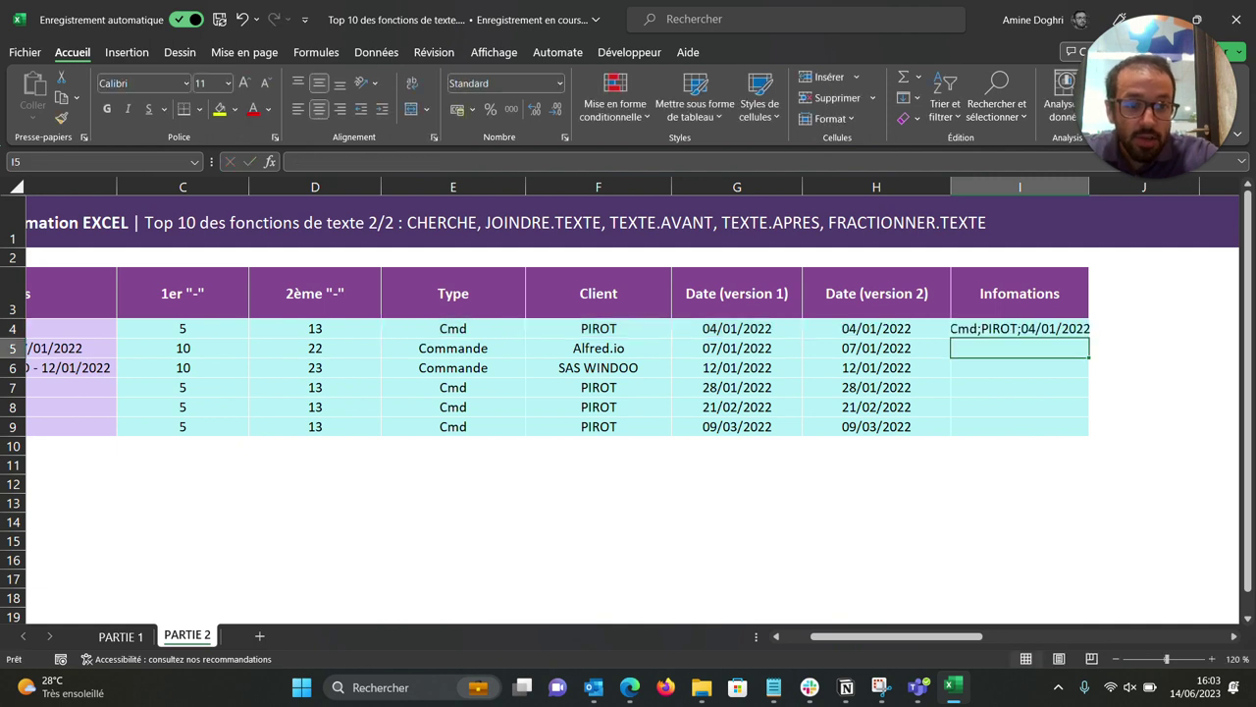
left_click(1019, 328)
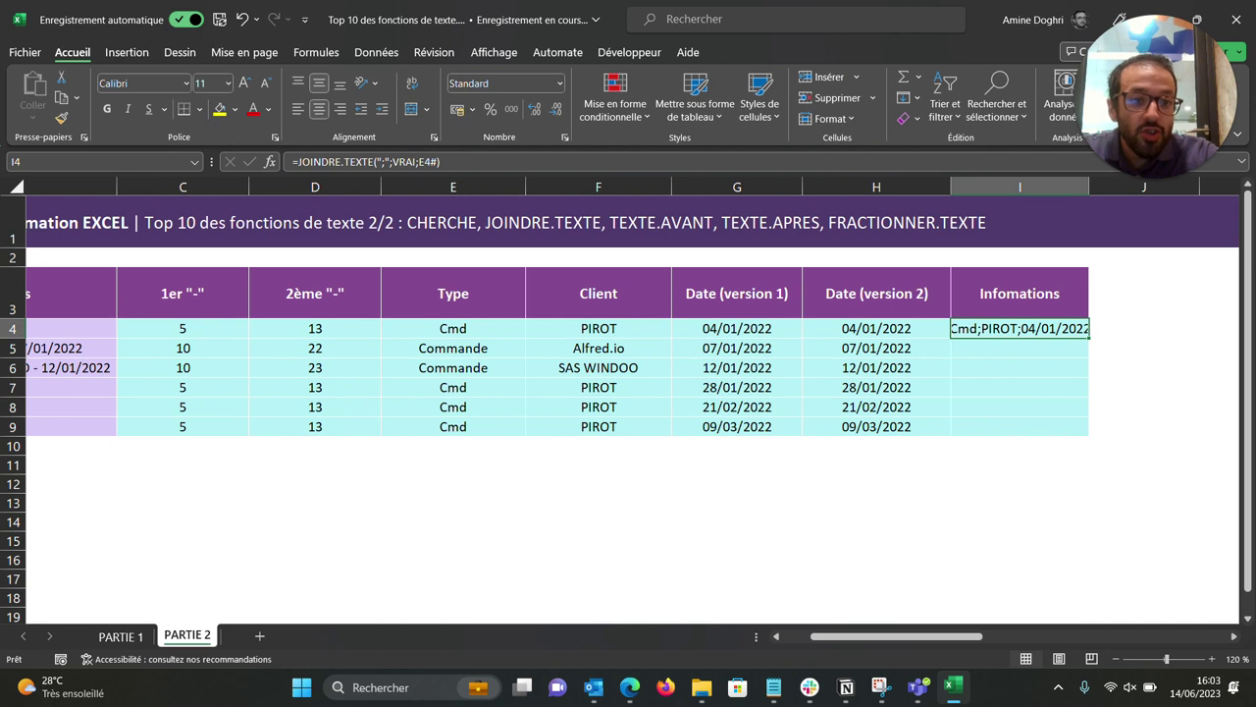
double_click(1089, 338)
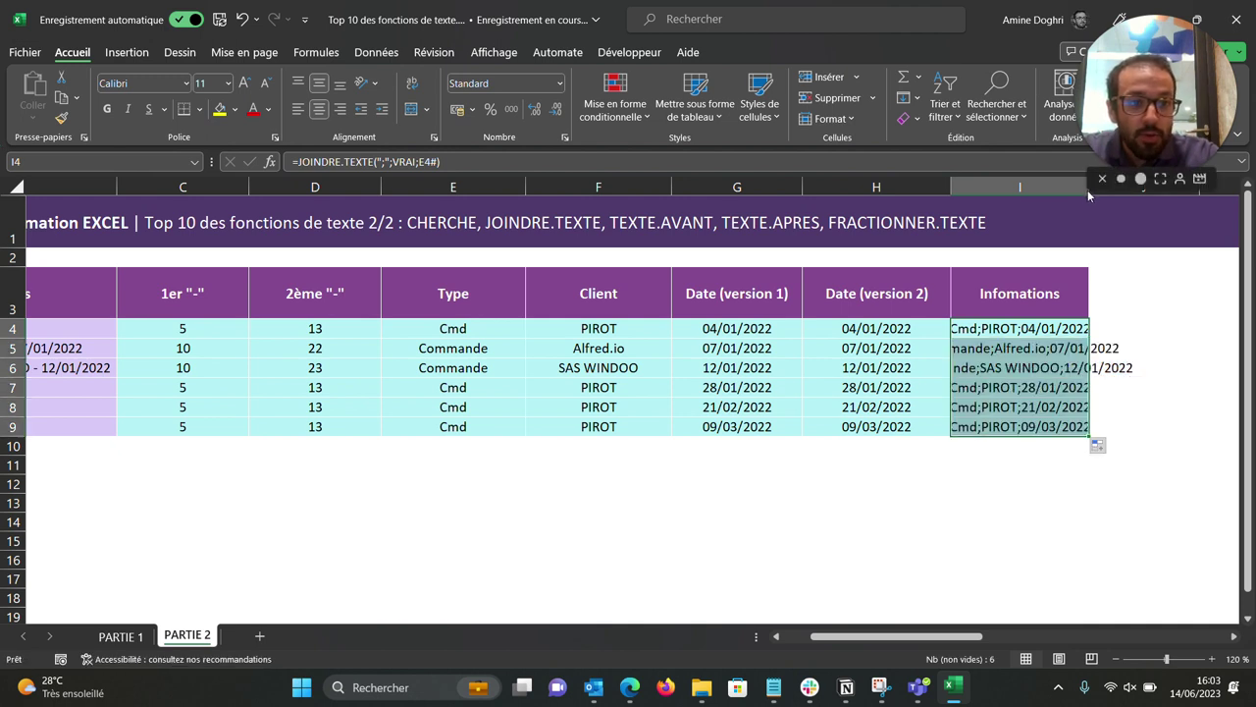
mouse_move(1158, 108)
scroll(1089, 185, "left", 3)
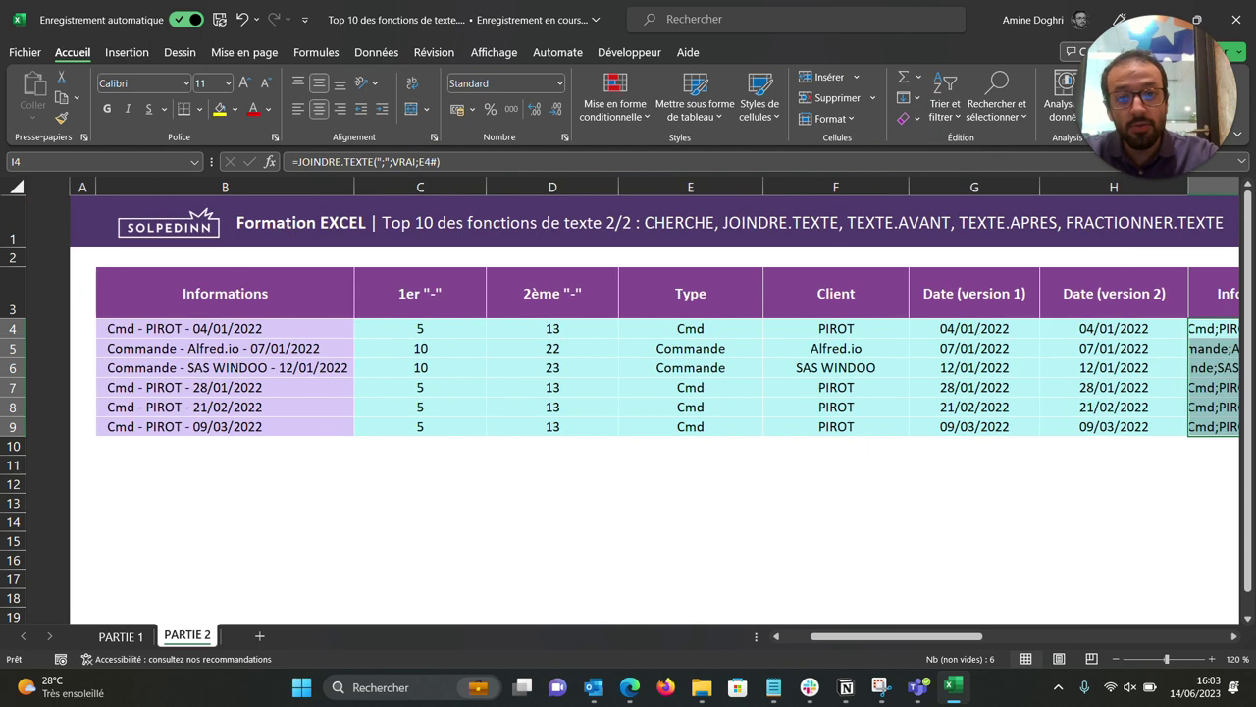
scroll(632, 401, "right", 1)
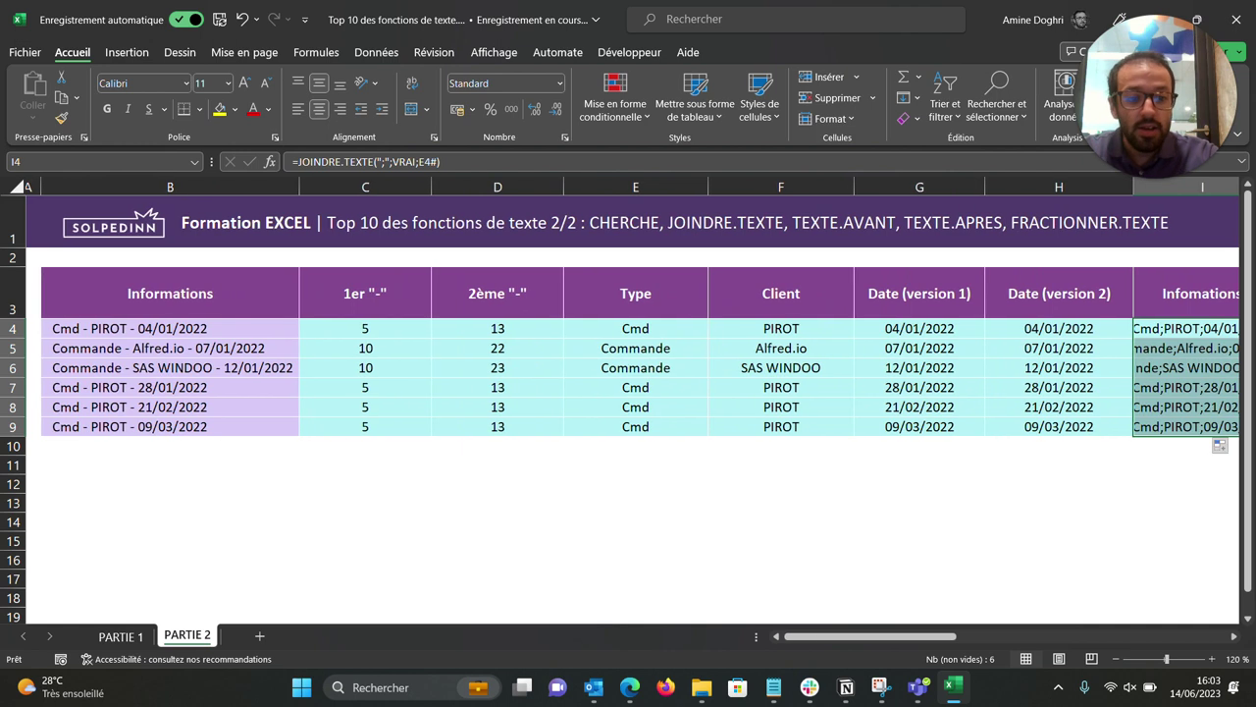
scroll(628, 400, "left", 1)
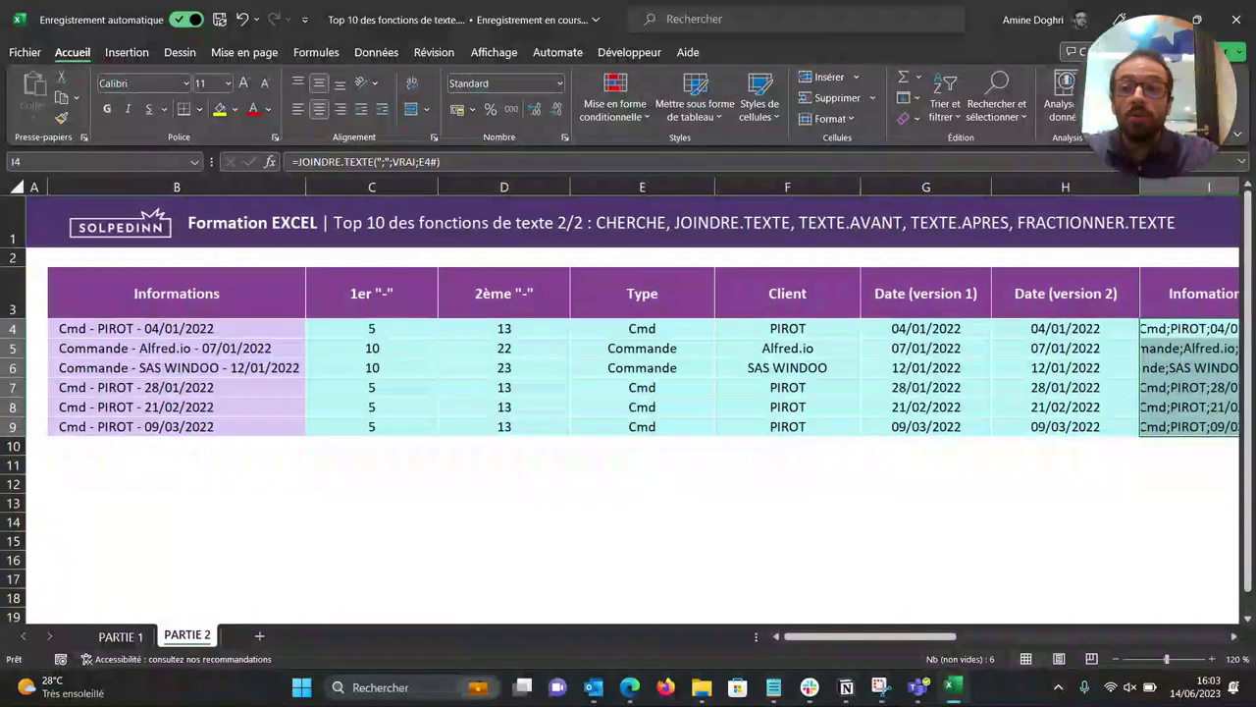
scroll(628, 400, "left", 1)
scroll(628, 401, "right", 1)
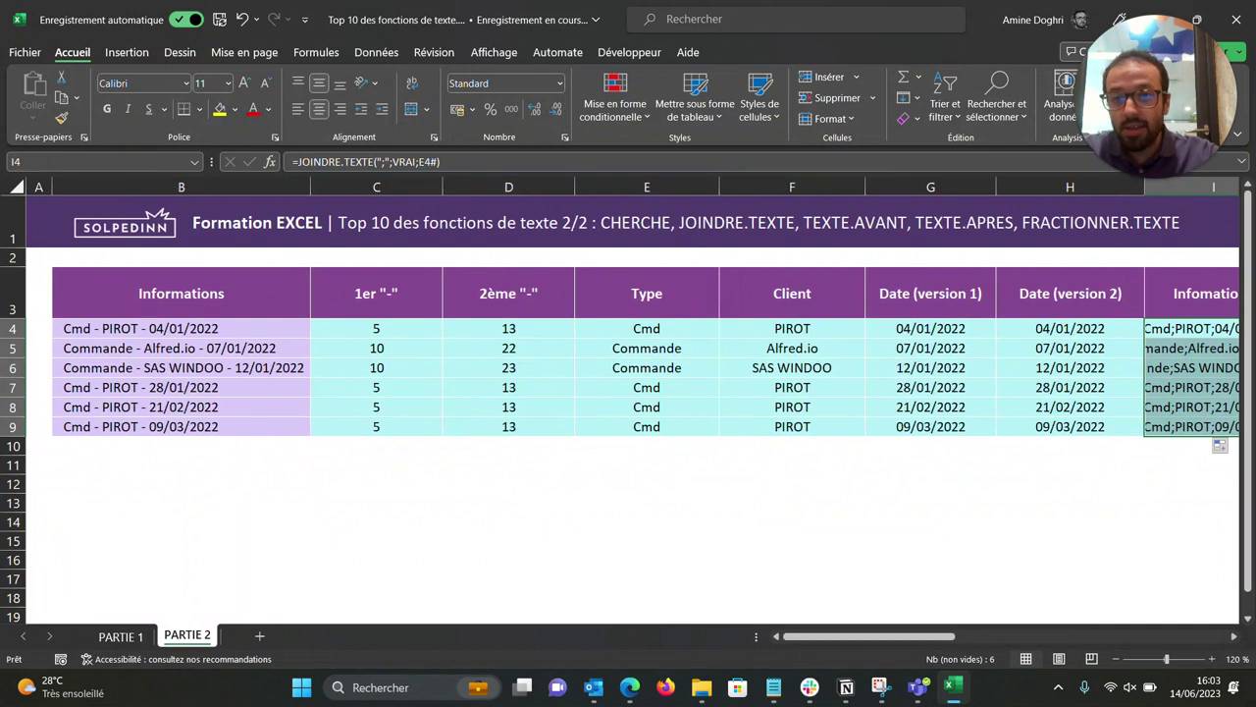